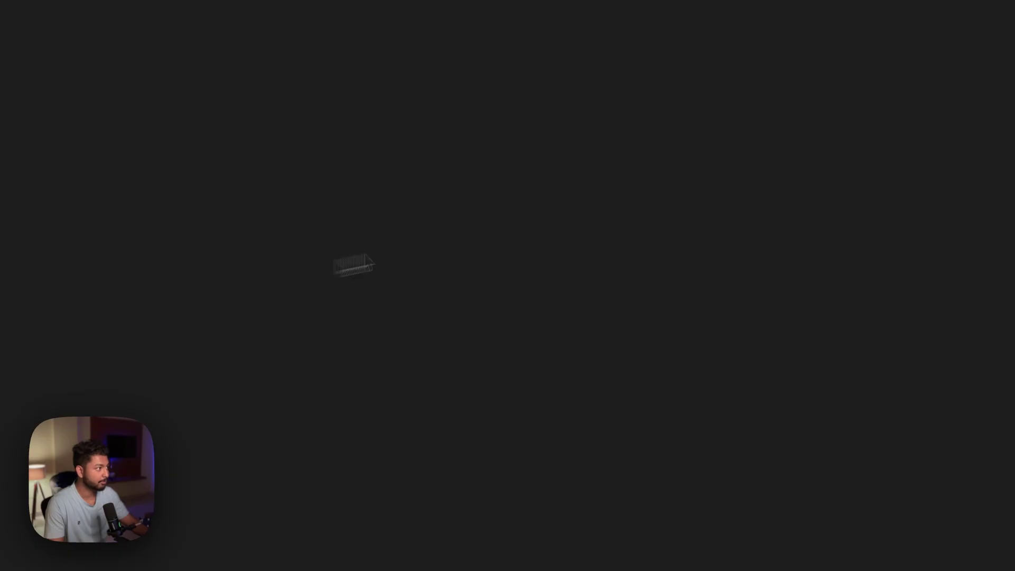
Create a blank 1280×832 MacBook Air frame from the Frame presets.
click(875, 226)
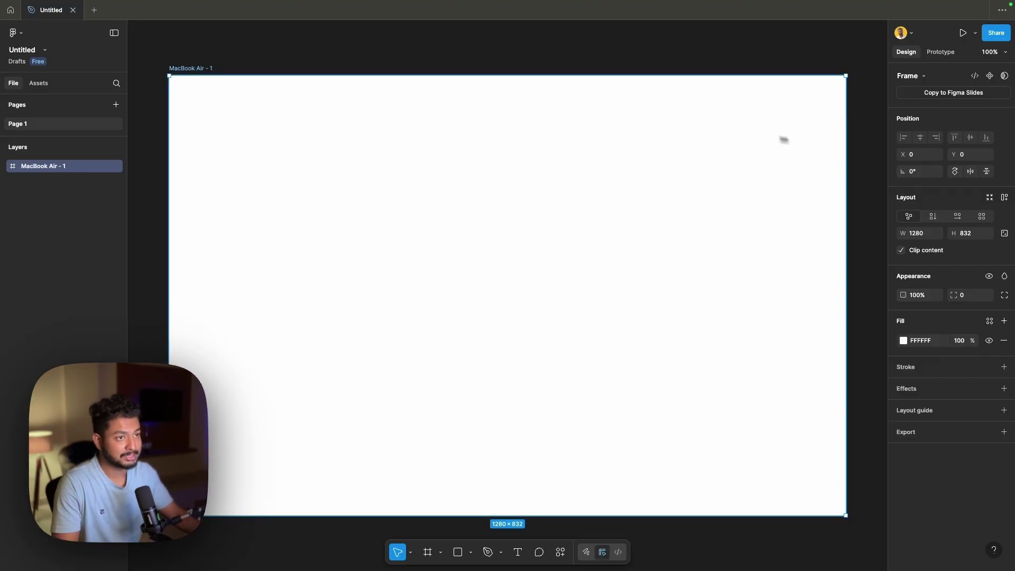
Draw a full-width frame across the top of the page and set its height to 80.
key(f)
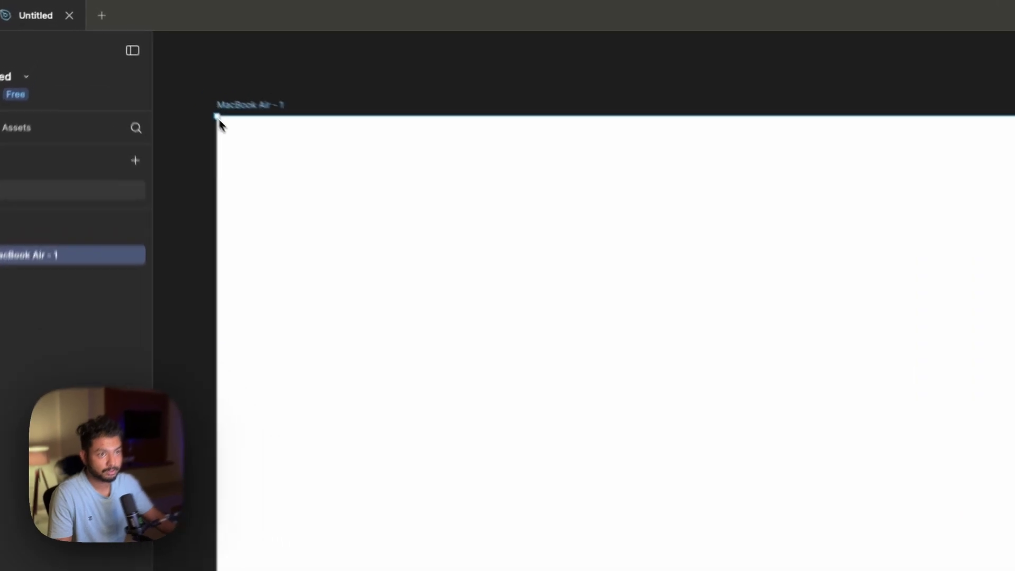
drag(169, 76, 846, 120)
drag(776, 252, 674, 217)
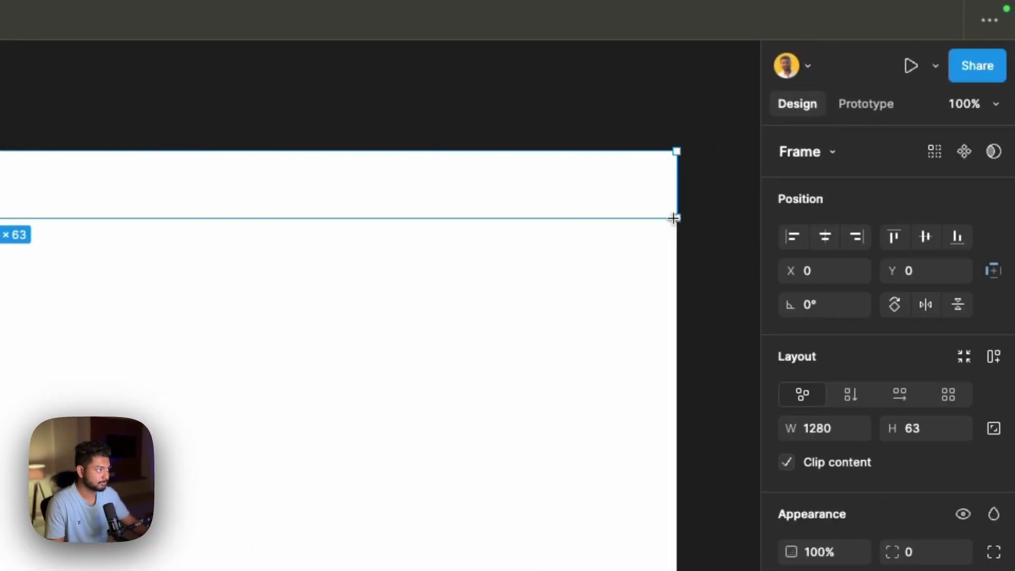
click(928, 433)
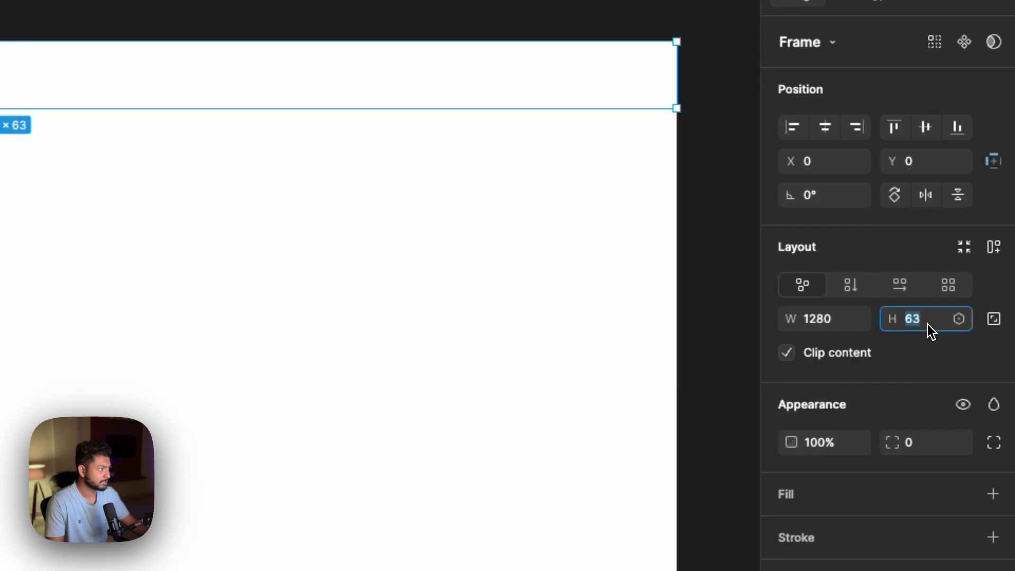
text(80)
key(Return)
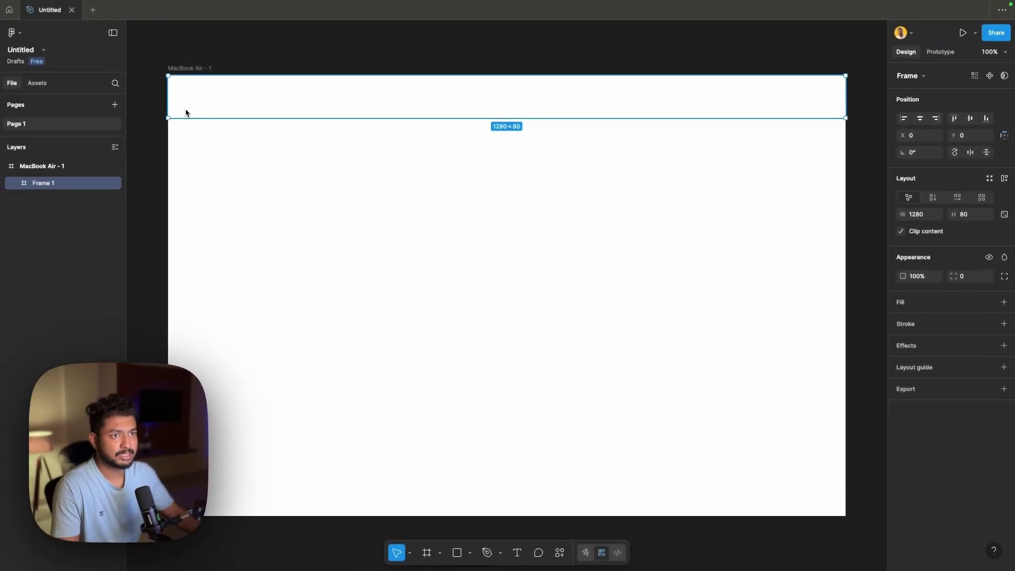
Set up a text layer in the header in Inter at size 14.
key(t)
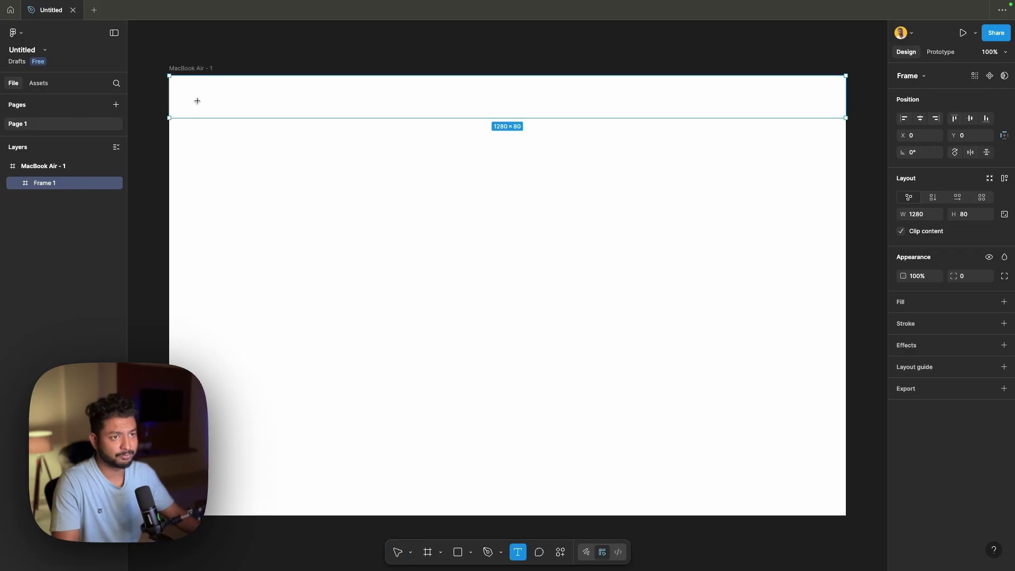
click(194, 96)
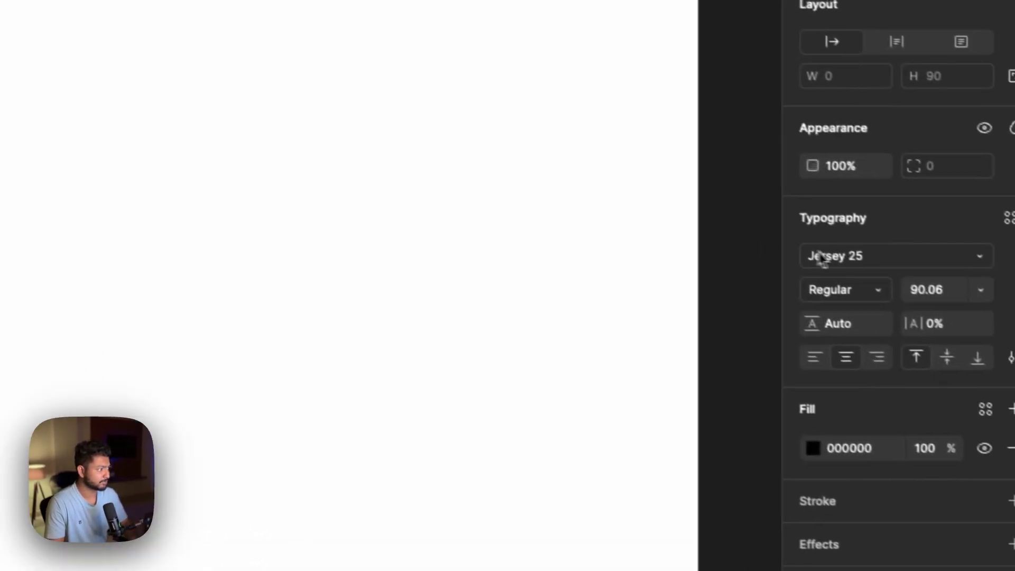
click(820, 257)
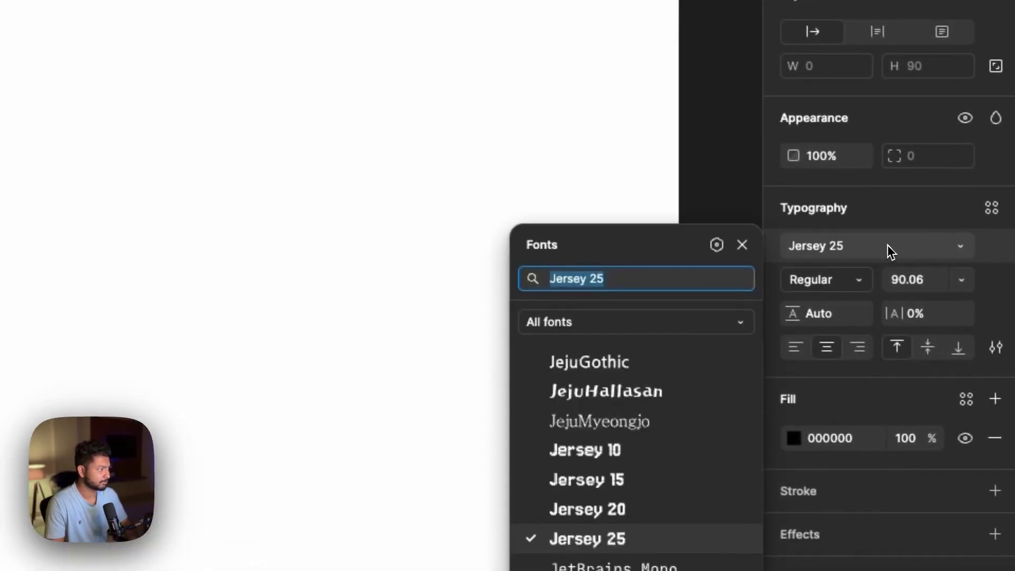
text(INTEN)
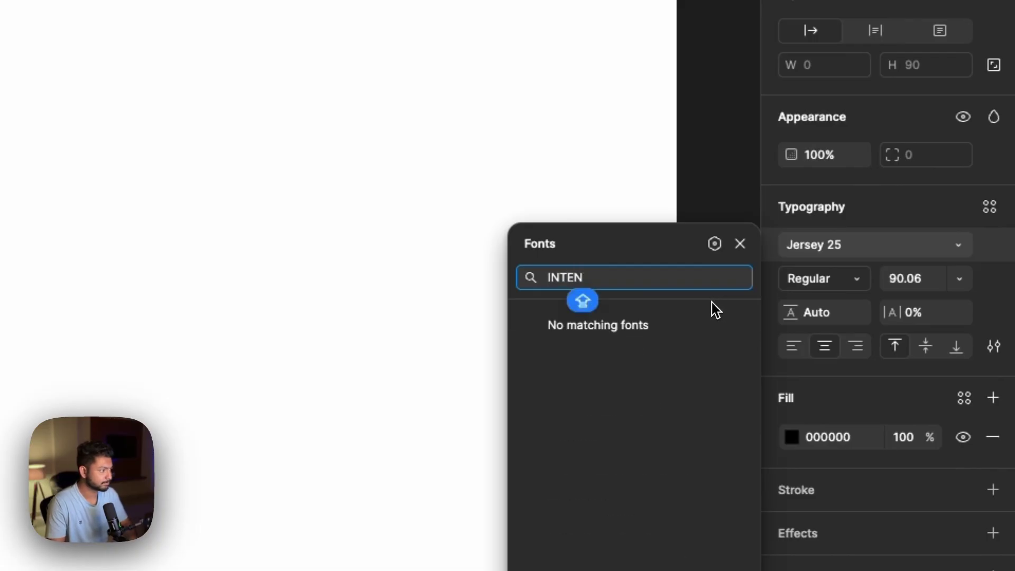
key(BackSpace)
key(Caps_Lock)
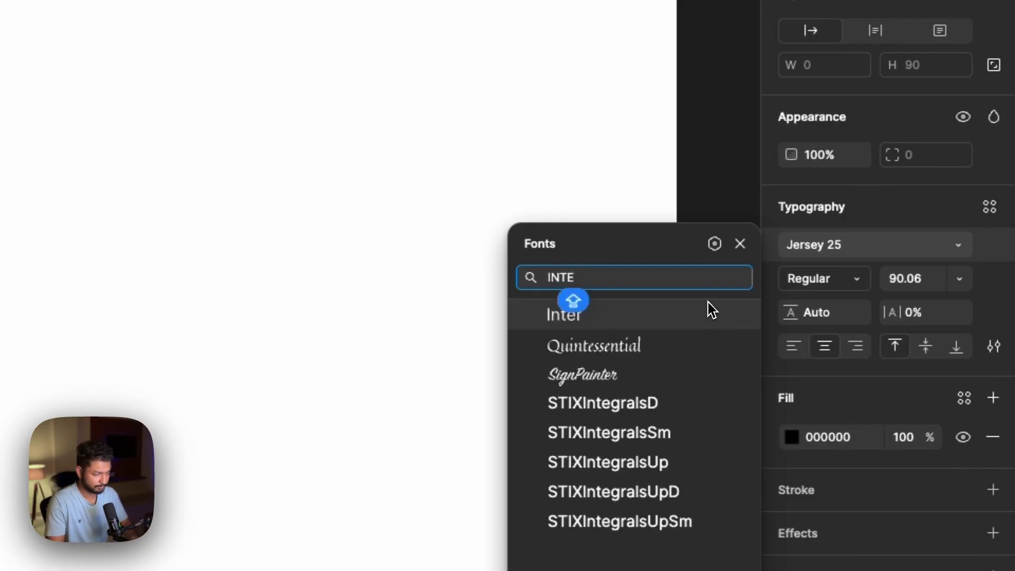
click(680, 316)
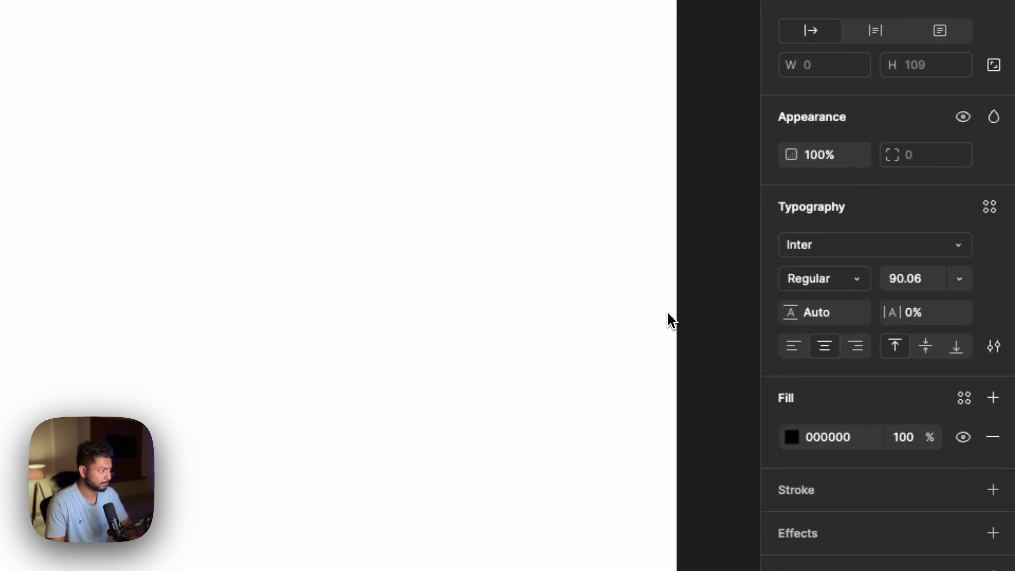
click(952, 281)
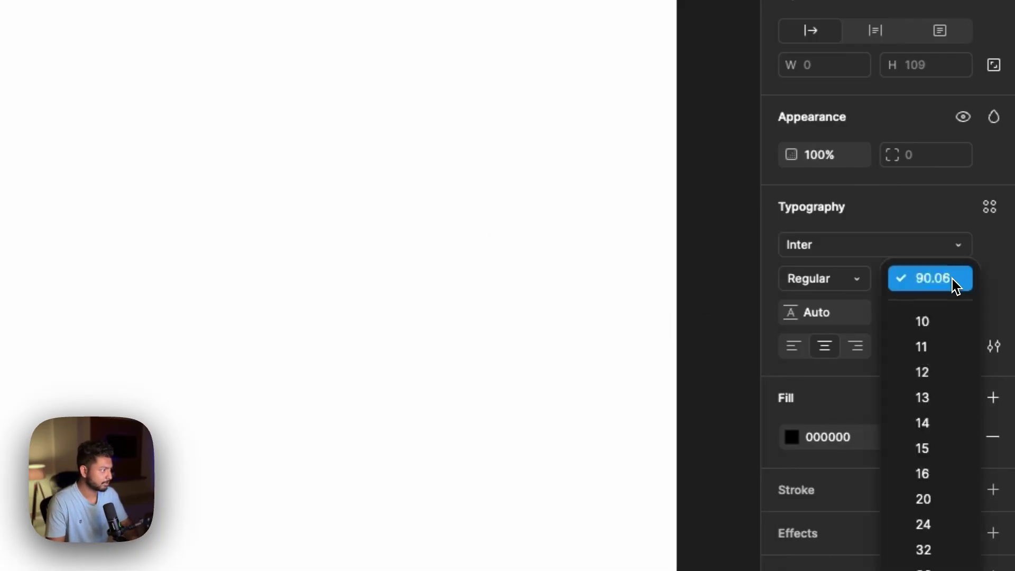
click(955, 418)
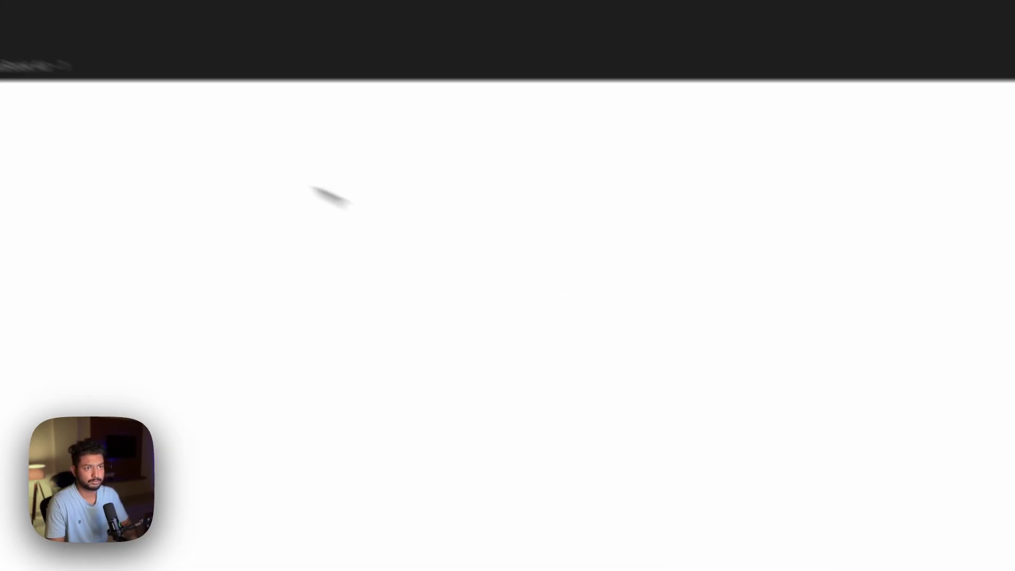
Type 'TECHVIPER FASHION' and place it at the header's left, vertically centred.
key(t)
click(404, 199)
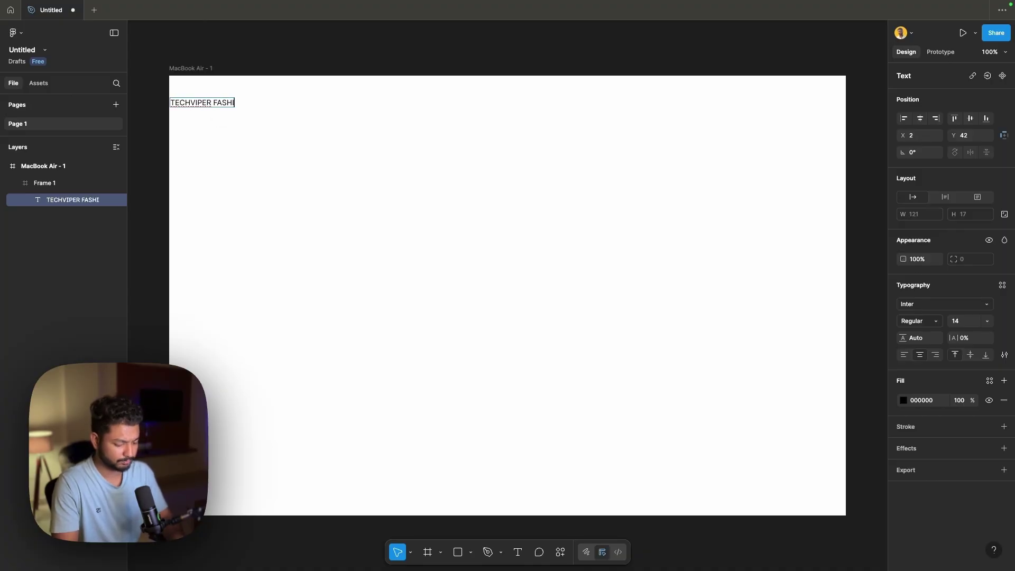
text(N)
key(Escape)
drag(205, 105, 223, 104)
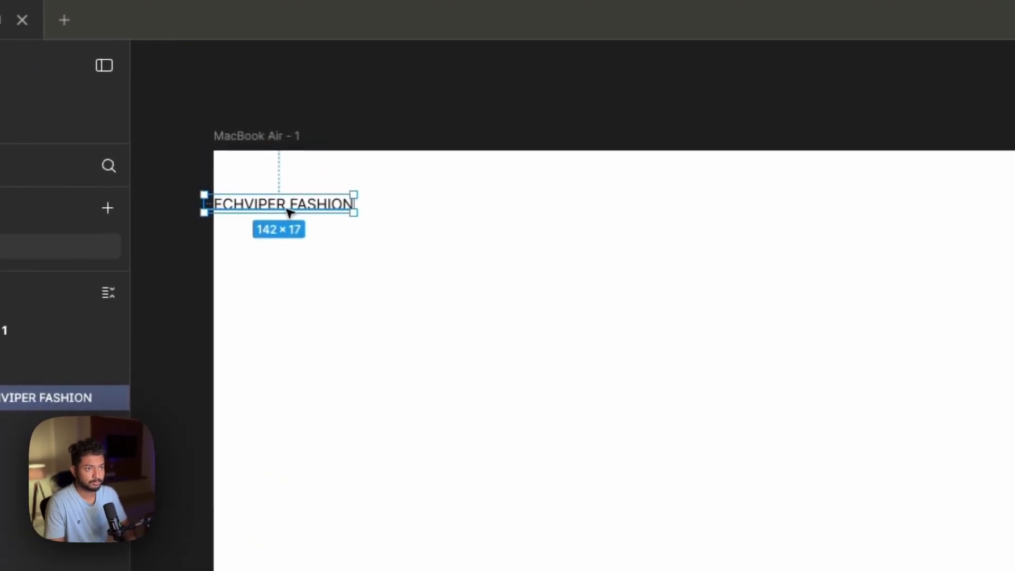
drag(324, 210, 322, 197)
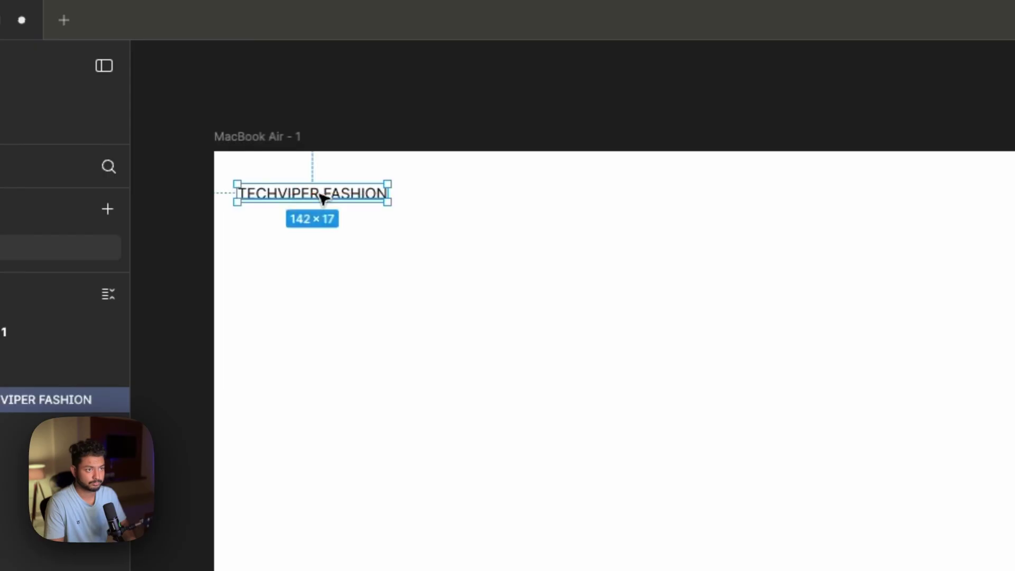
Make the TECHVIPER FASHION text Semi Bold.
click(441, 211)
click(365, 201)
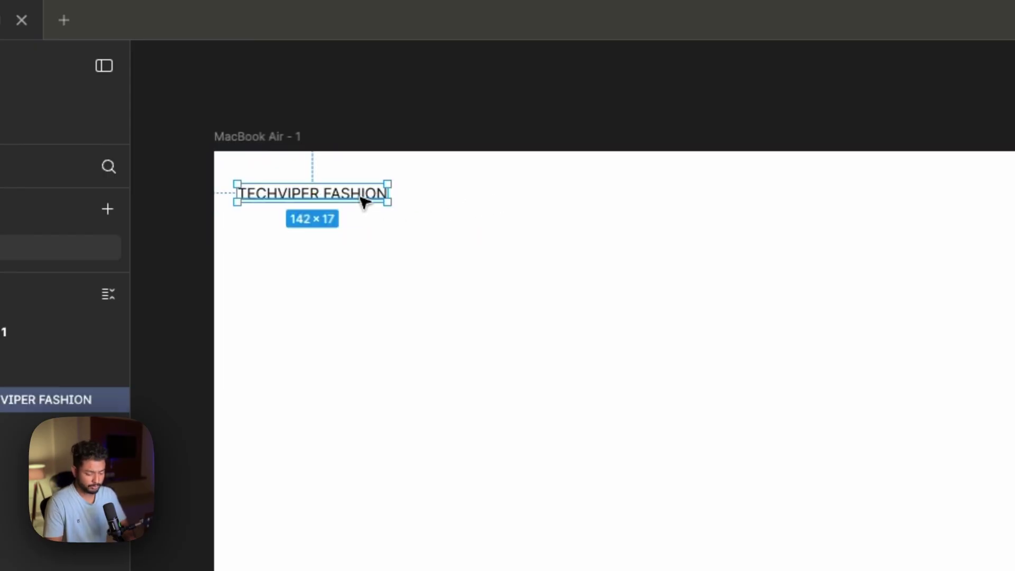
click(835, 338)
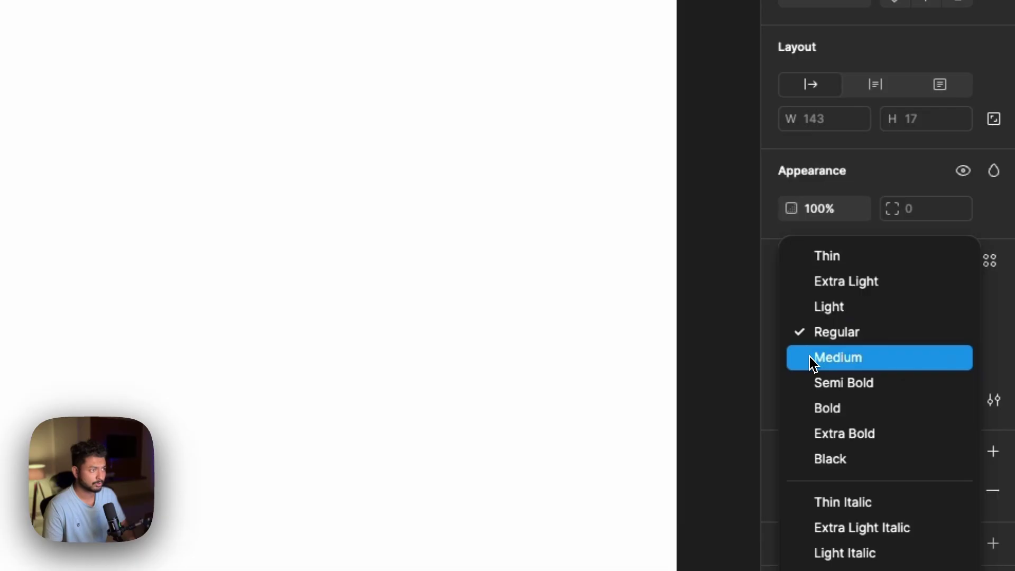
click(812, 373)
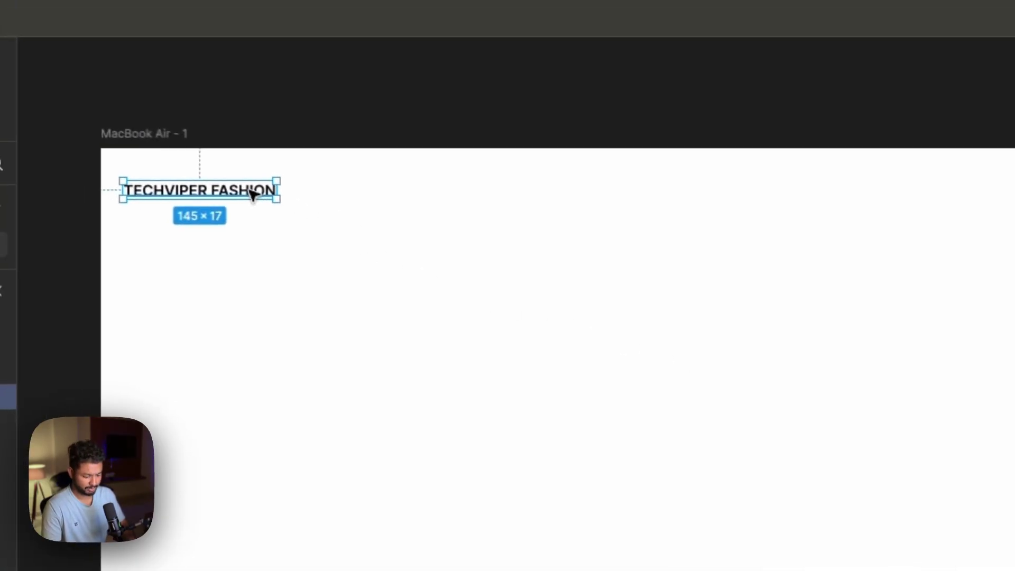
Duplicate the brand text into HOME and PRODUCTS labels in the header centre.
drag(189, 165, 513, 160)
drag(569, 190, 567, 191)
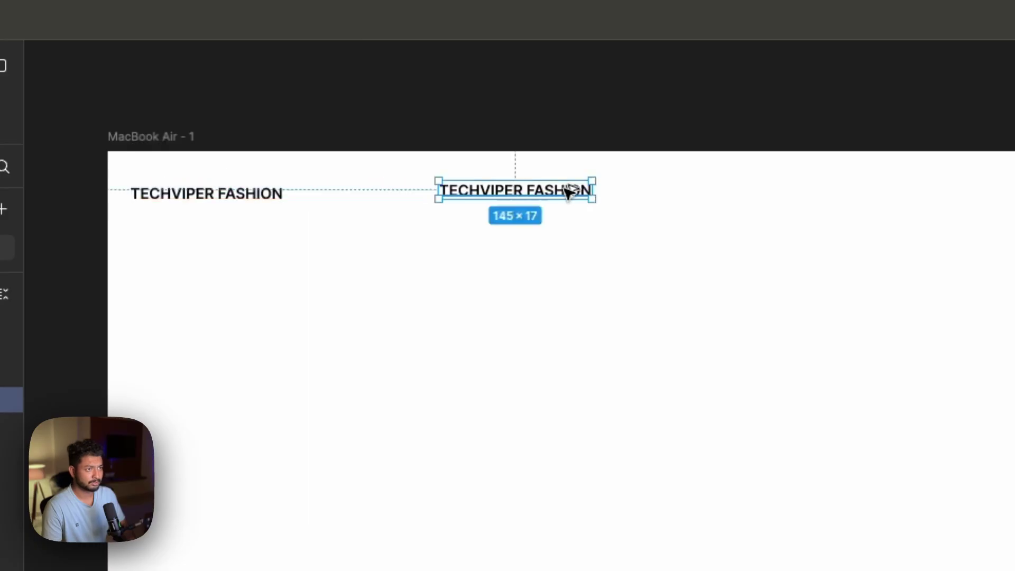
double_click(567, 192)
text(HOME)
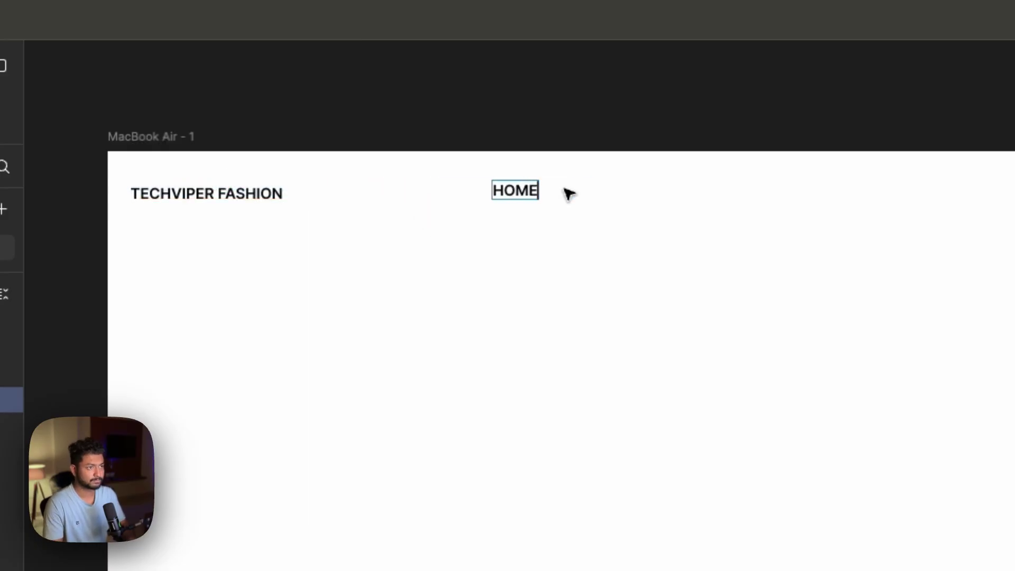
key(Escape)
drag(526, 190, 619, 190)
double_click(621, 191)
text(PRODUCTS)
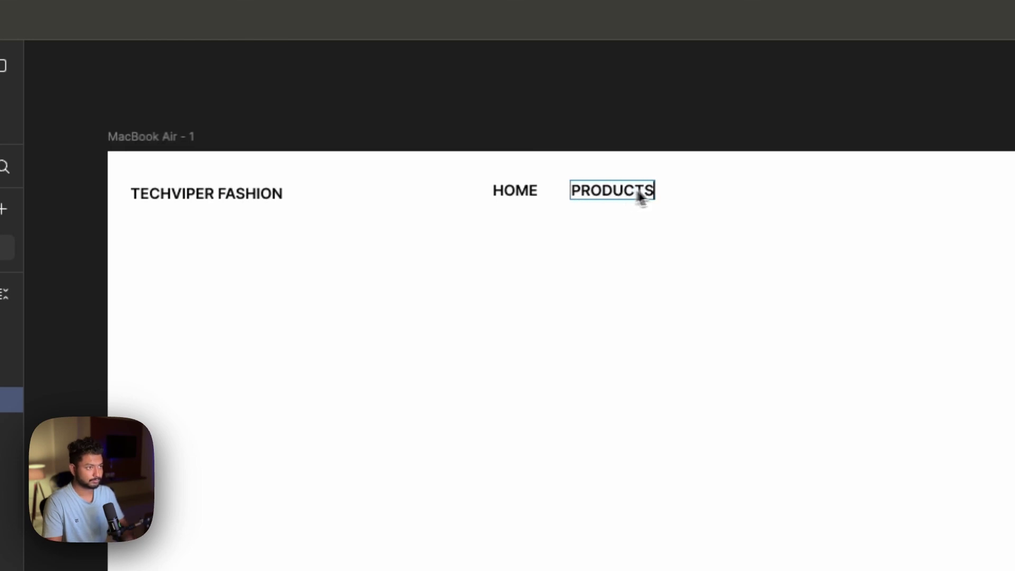
key(Escape)
Add a MORE label after PRODUCTS and a CONTACT label at the header's right end.
drag(632, 195, 758, 197)
double_click(758, 197)
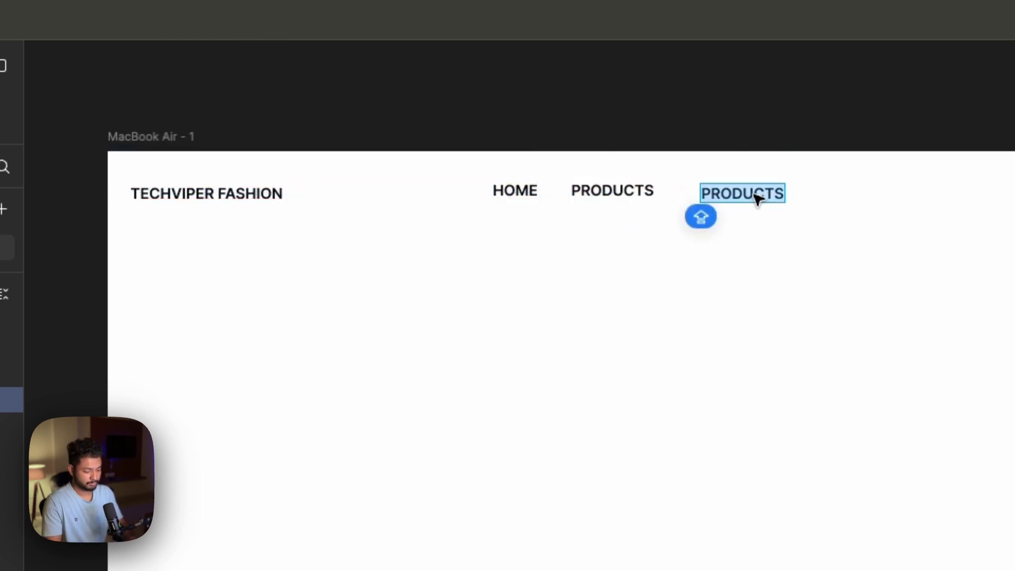
text(MORE)
key(Escape)
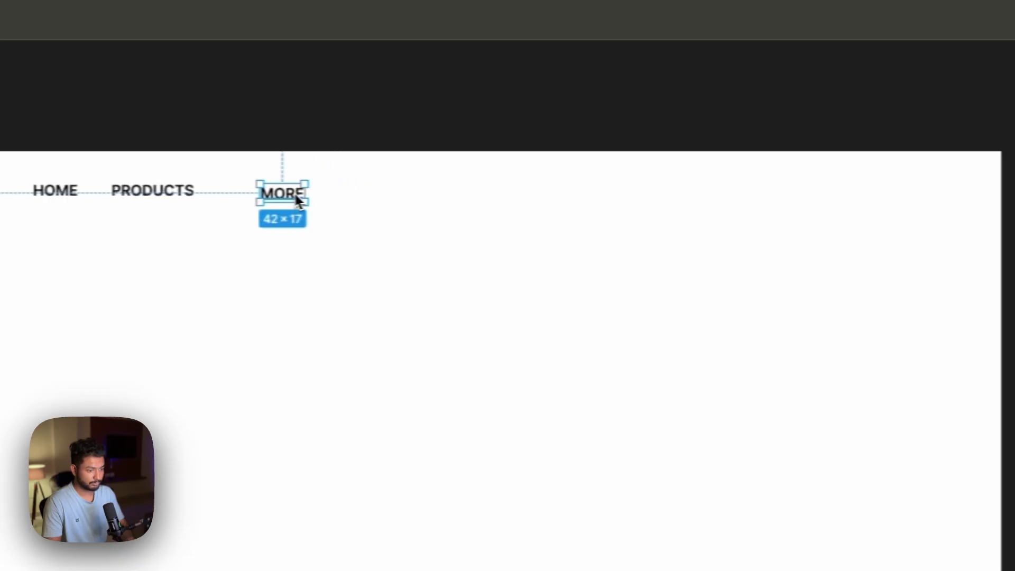
drag(744, 198, 1014, 195)
drag(593, 193, 899, 191)
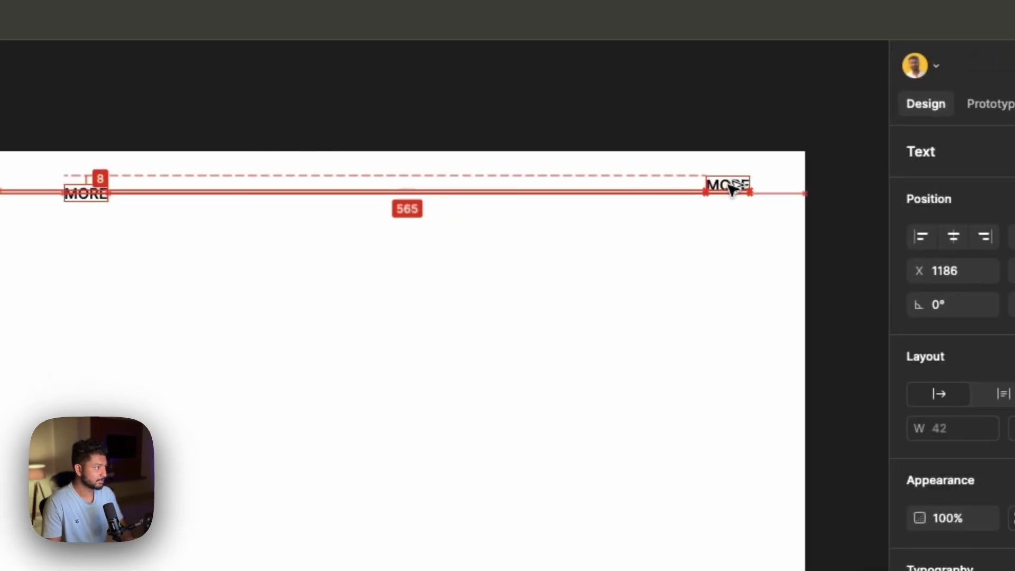
double_click(723, 191)
text(CONTACT)
key(Escape)
Group HOME, PRODUCTS and MORE into an auto-layout row.
click(95, 193)
shift+click(169, 191)
shift+click(316, 192)
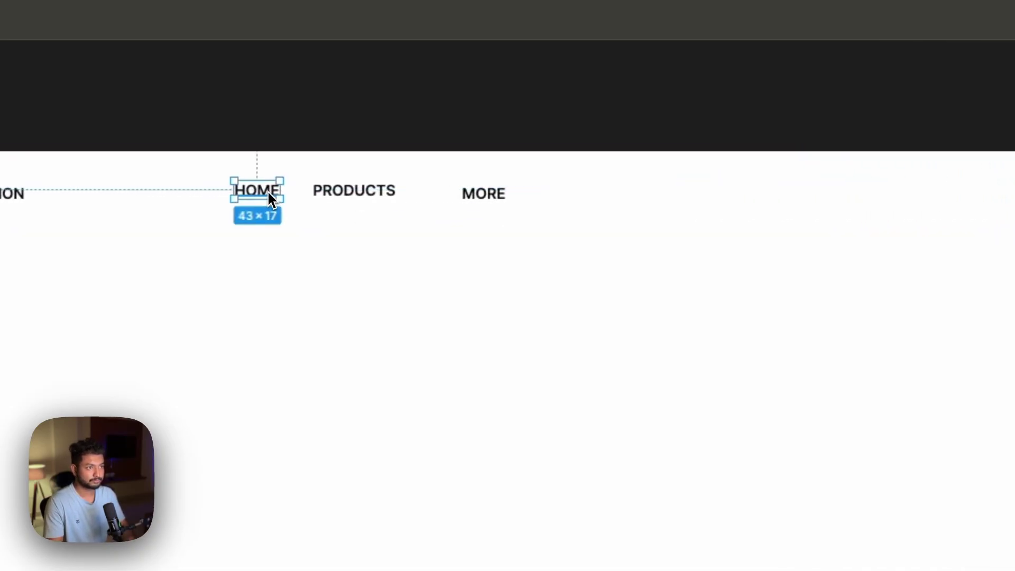
key(shift+a)
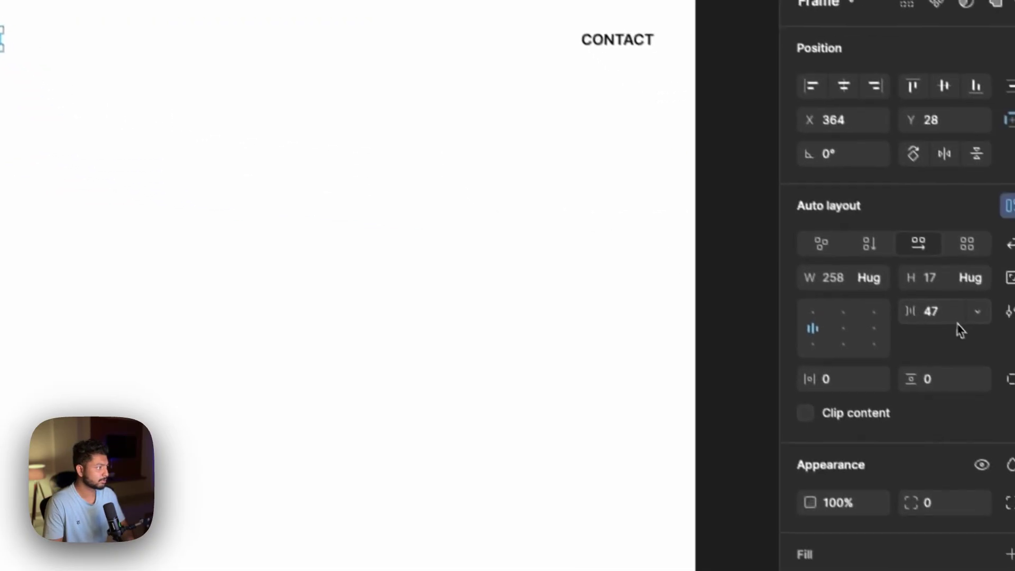
Set a 40 px gap between the nav labels and centre the group horizontally.
click(930, 306)
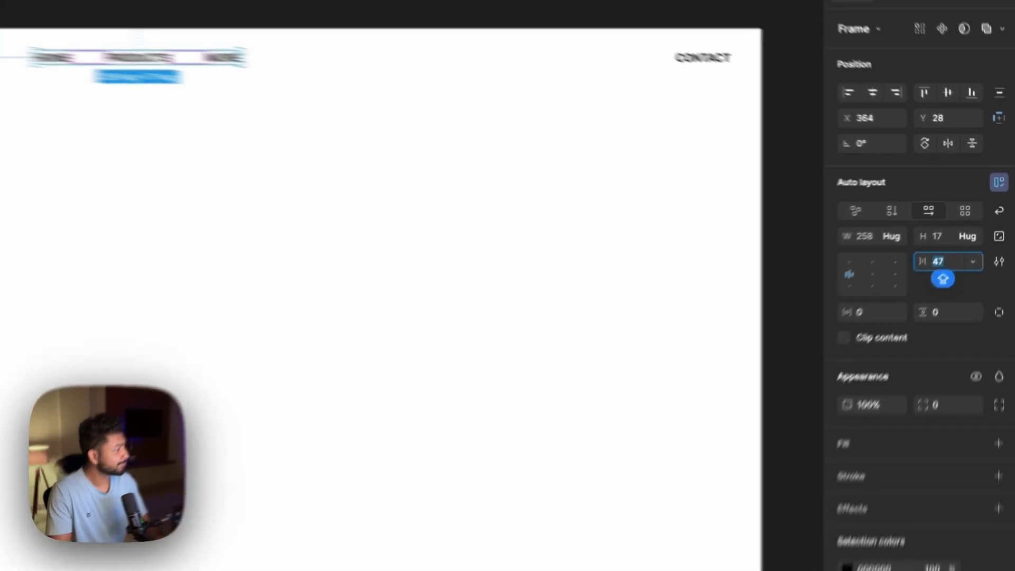
text(40)
key(Return)
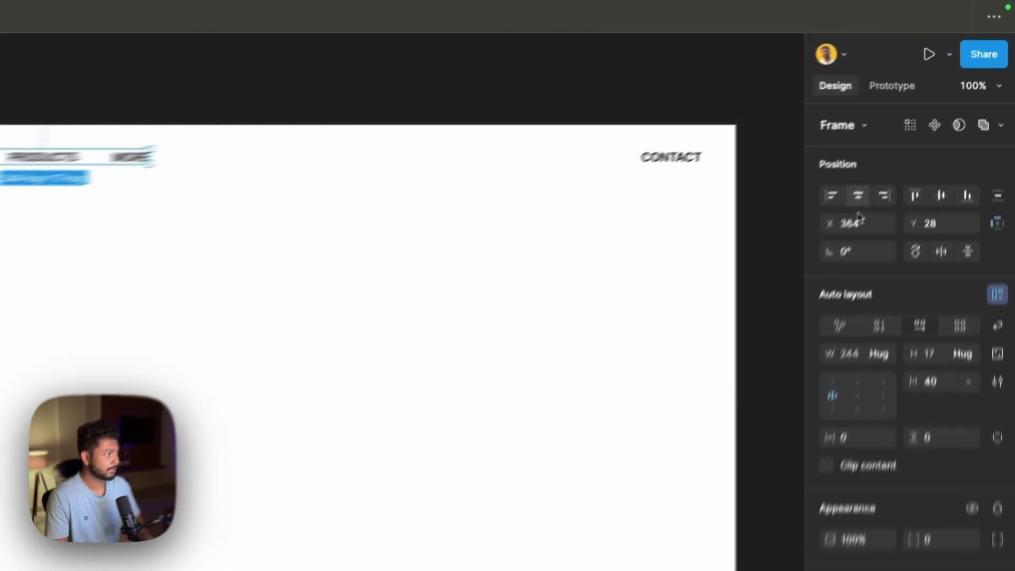
key(alt+h)
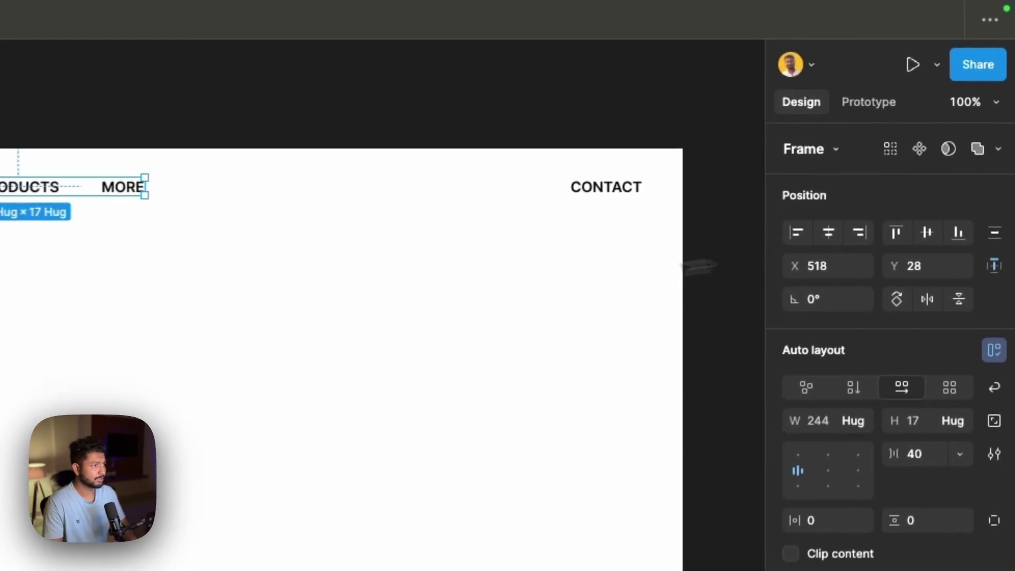
Make the header a 1280-wide auto-layout row with Auto spacing between items.
click(650, 104)
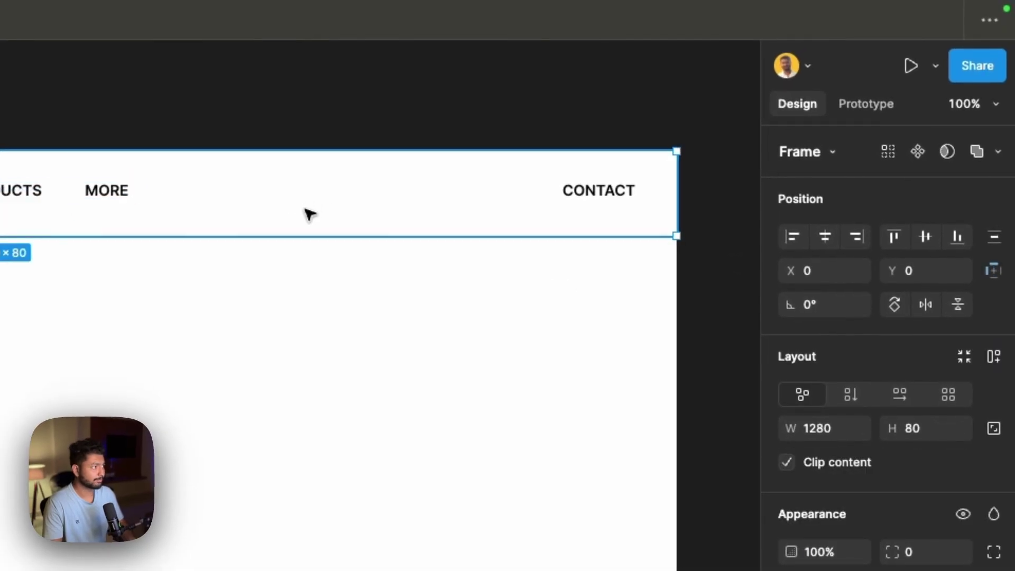
click(994, 356)
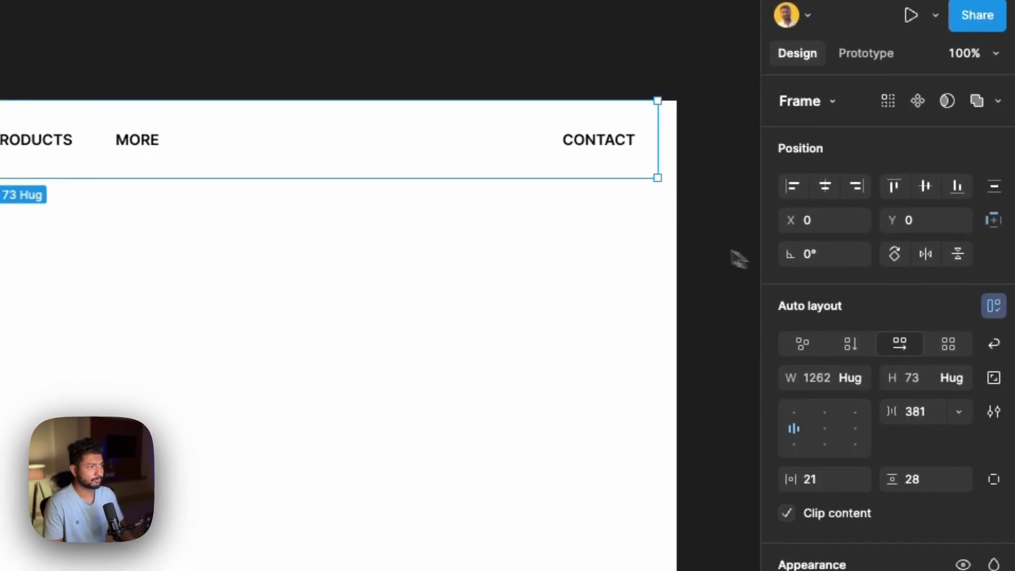
drag(659, 133, 675, 133)
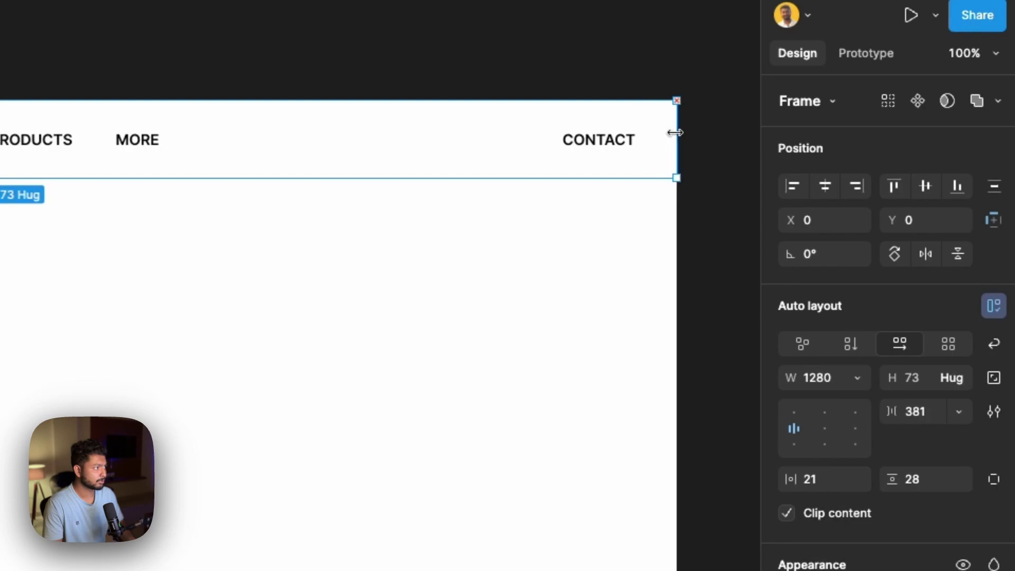
click(857, 378)
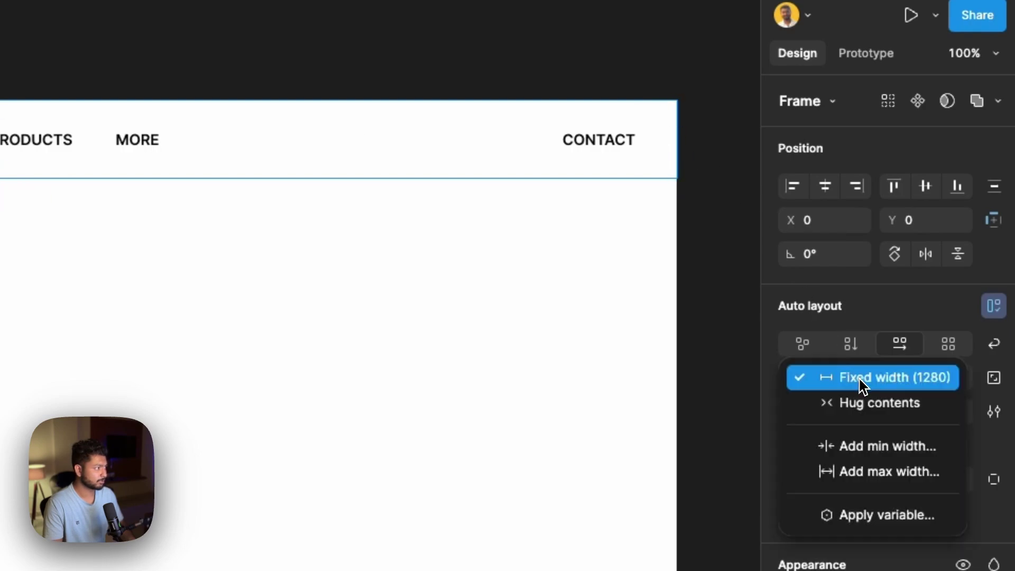
click(856, 411)
drag(658, 147, 677, 147)
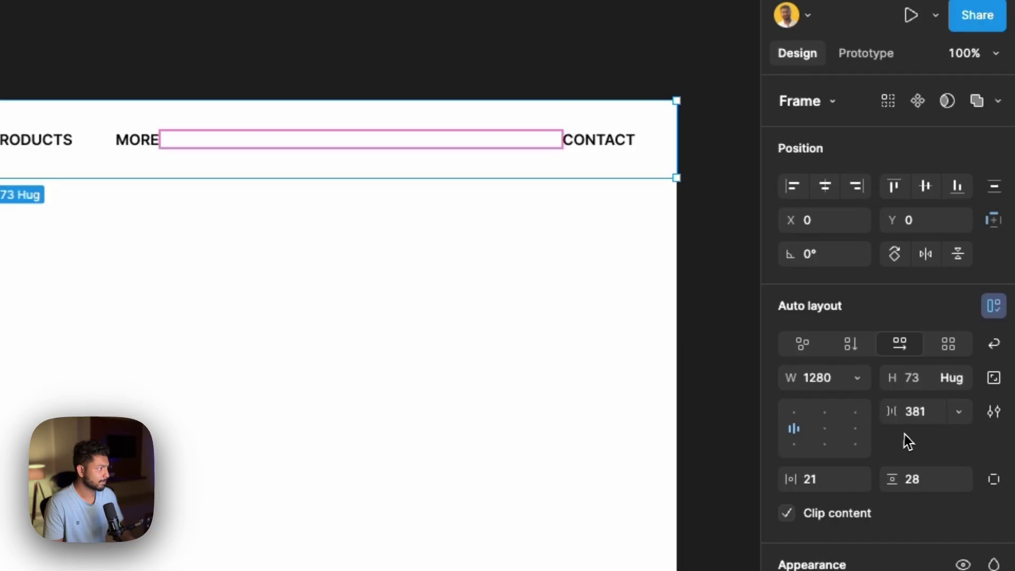
click(958, 412)
click(951, 437)
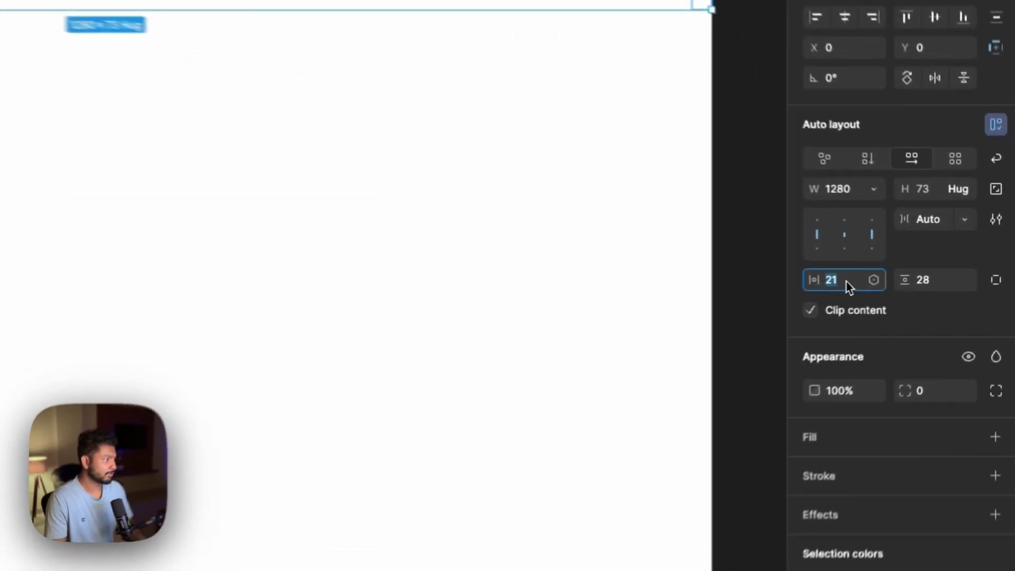
Give the header 60 px horizontal padding.
click(920, 267)
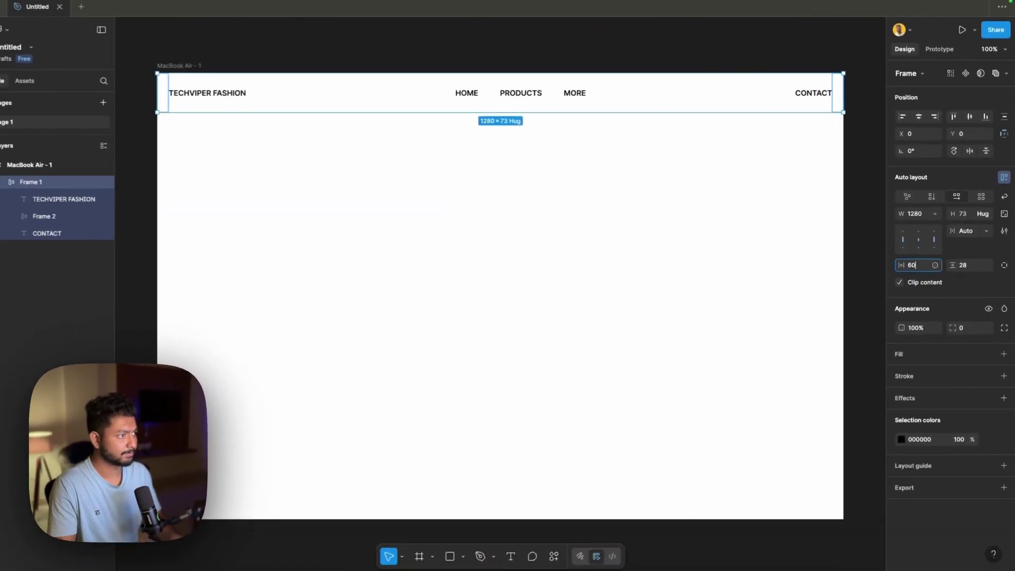
text(60)
key(Return)
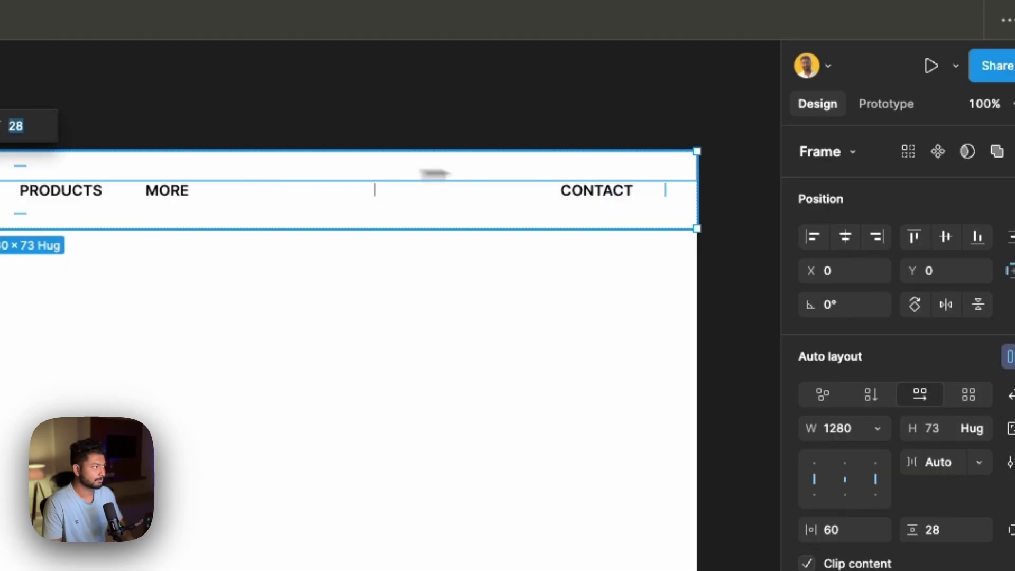
Remove auto layout so the header stays a fixed 1280×73 bar.
click(1007, 356)
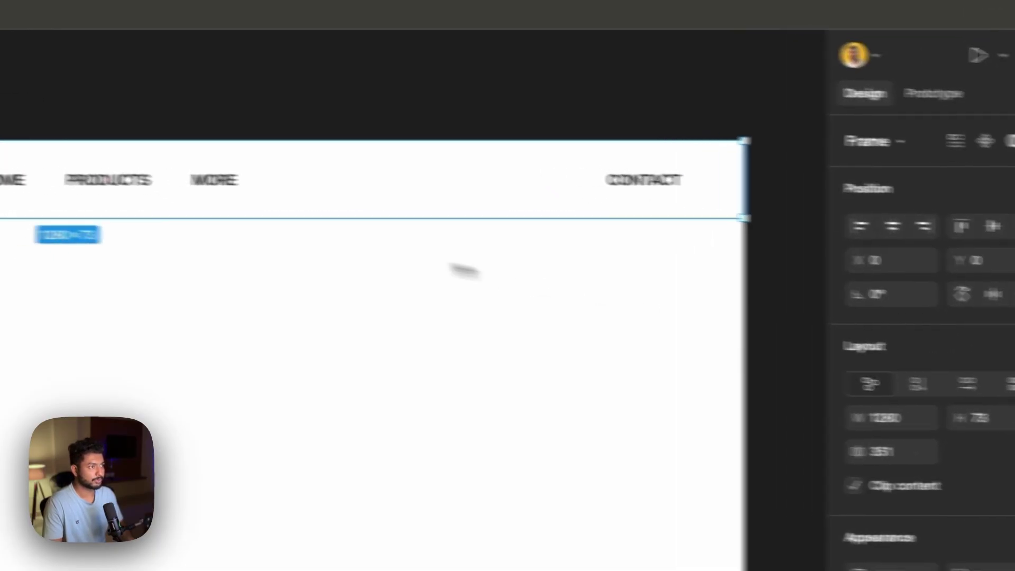
click(165, 185)
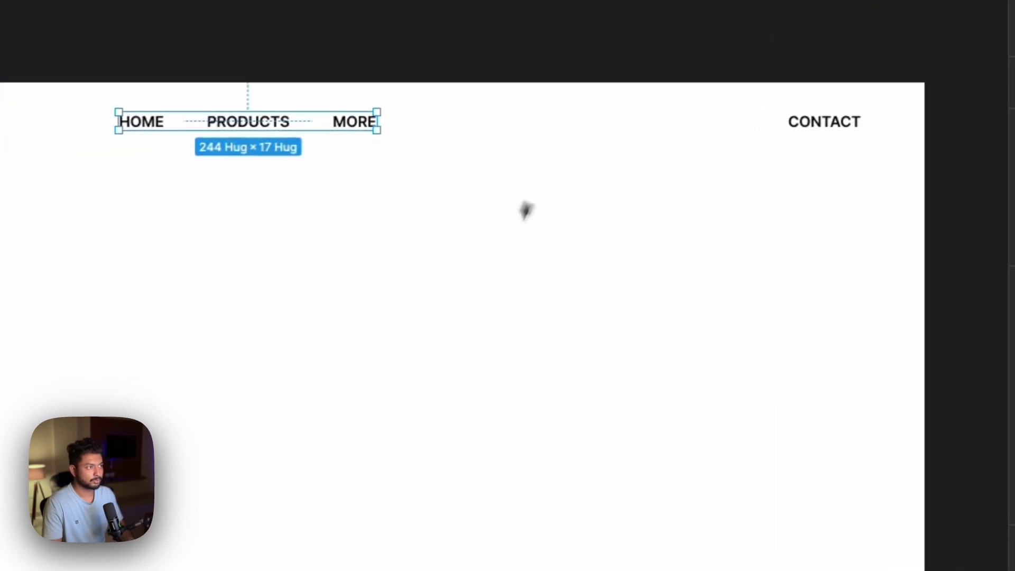
click(244, 357)
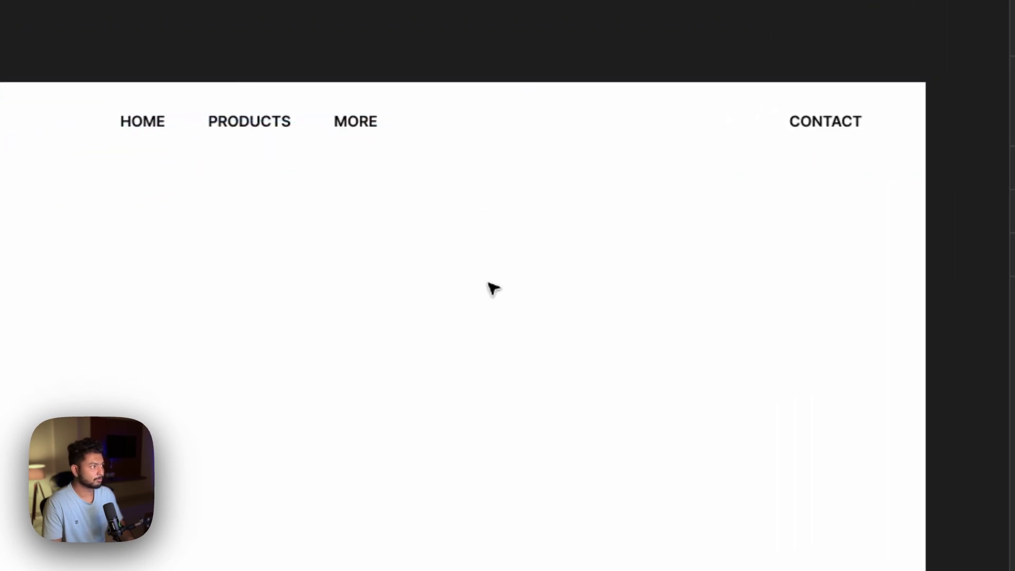
click(479, 153)
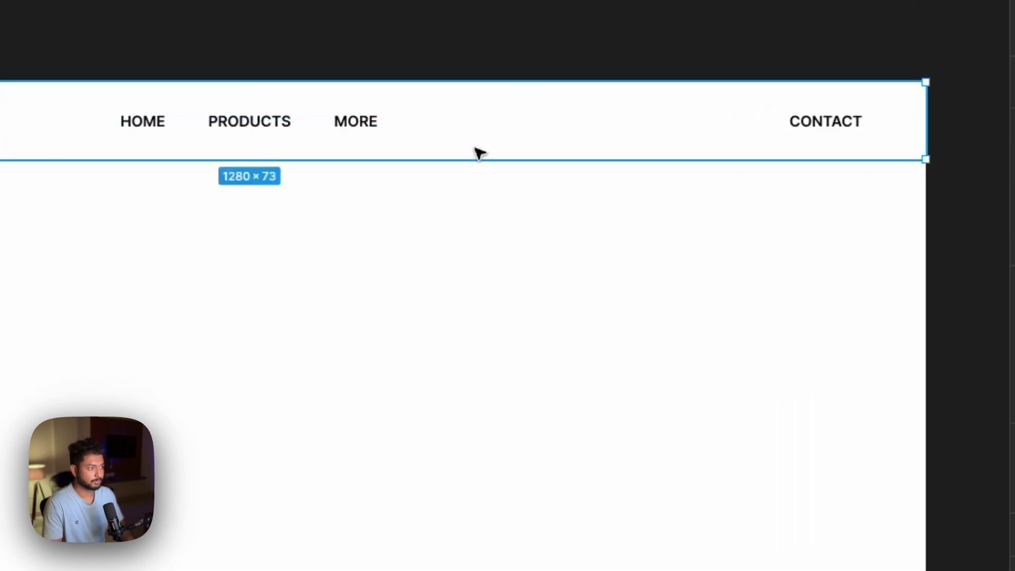
Launch the Glassify plugin, keeping the default #C4C4C4 glass colour.
click(601, 557)
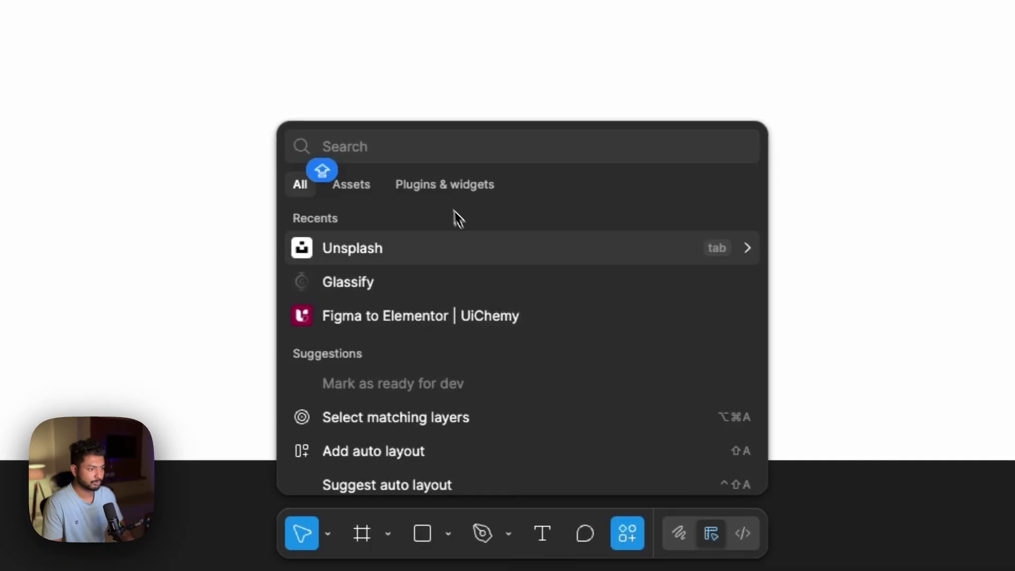
click(443, 187)
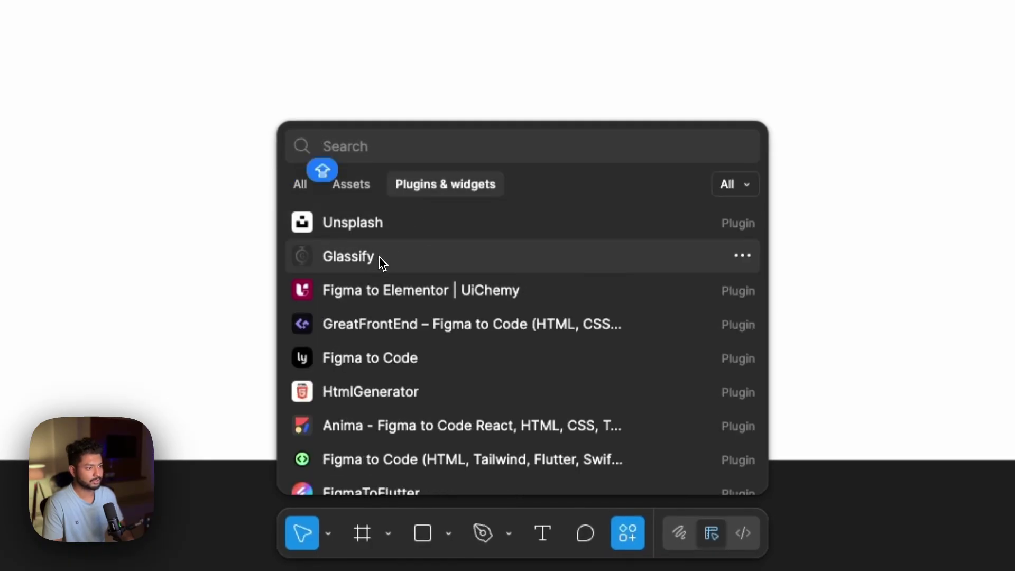
click(379, 258)
click(352, 146)
click(482, 479)
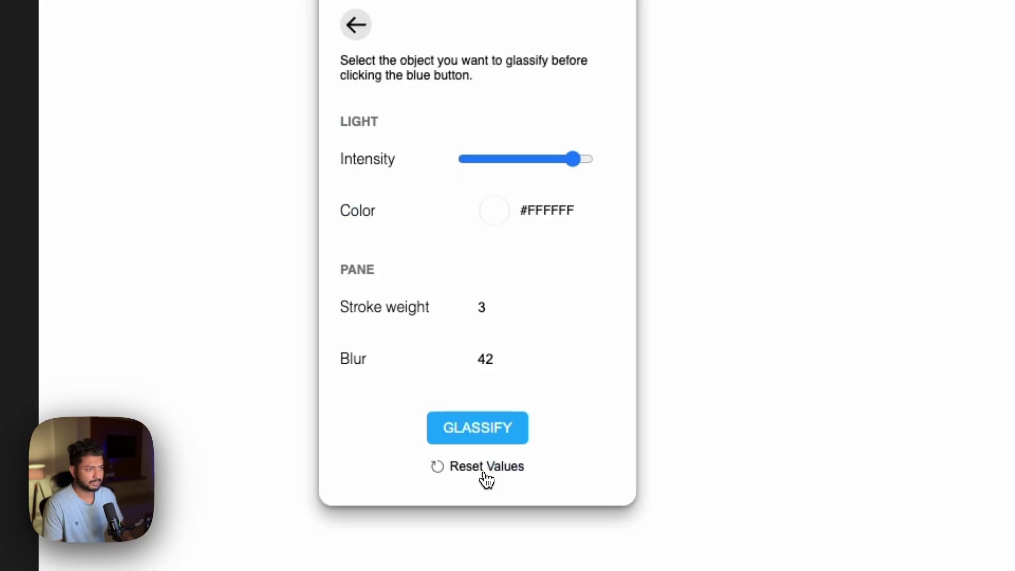
Apply the Glassify effect to the header bar with stroke weight 0.
click(668, 84)
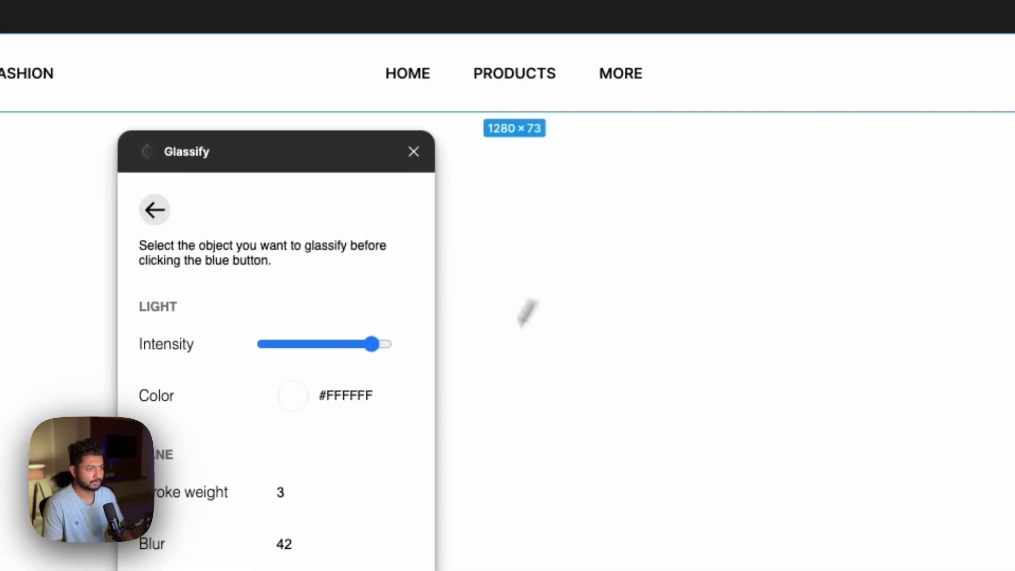
click(533, 306)
key(Caps_Lock)
key(BackSpace)
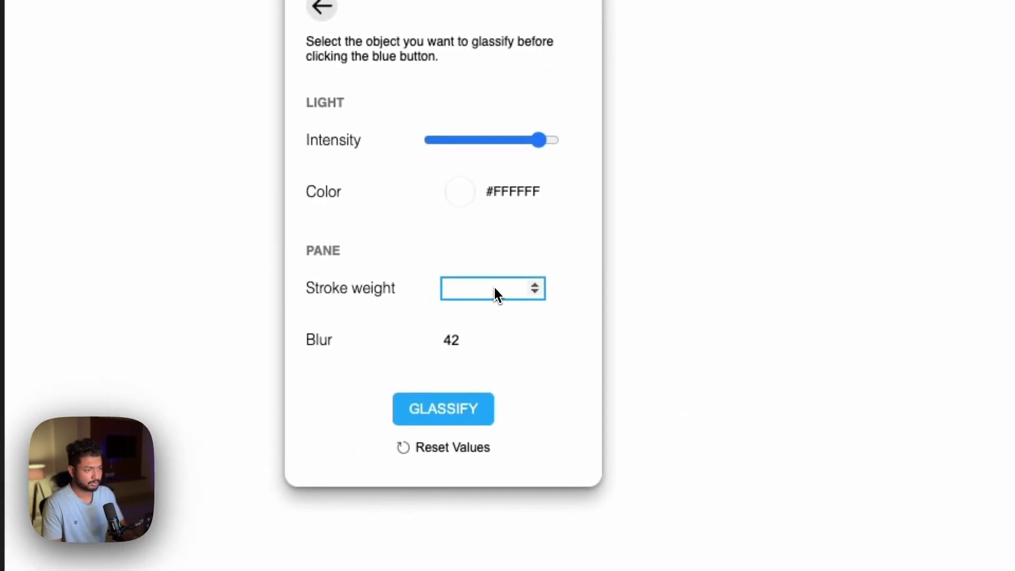
text(0)
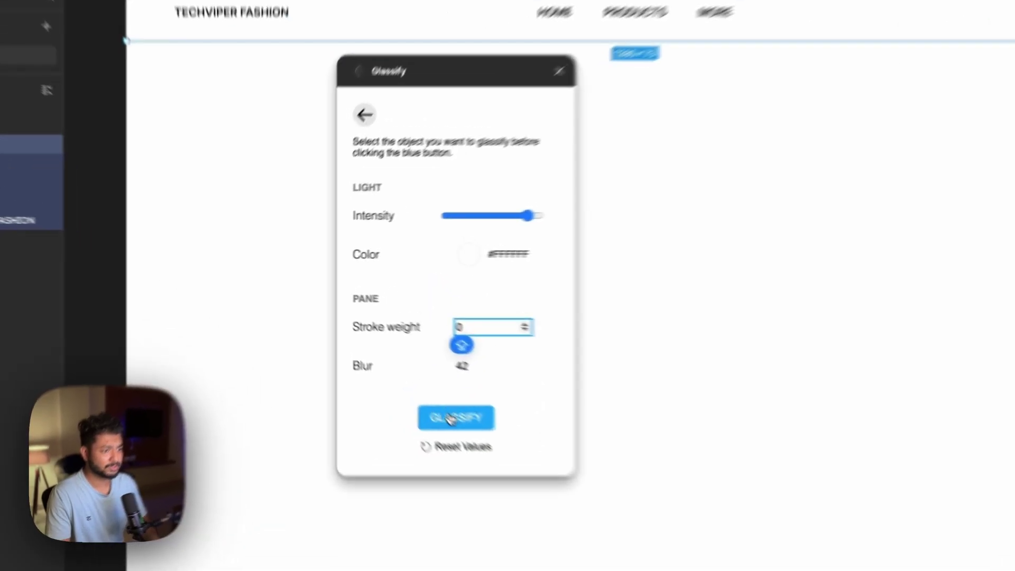
click(388, 365)
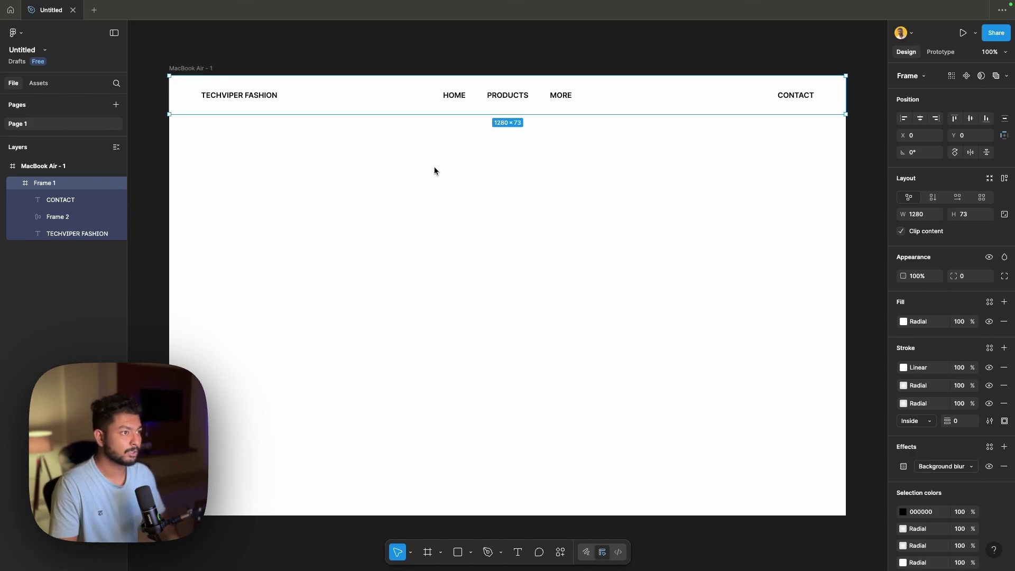
scroll(475, 102, down, 5)
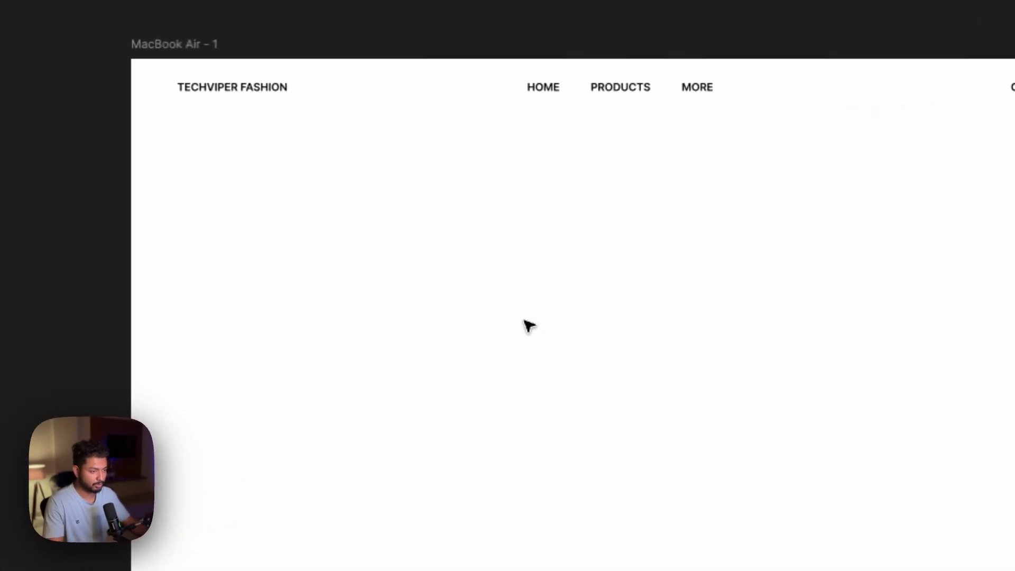
Type 'WHERE FASHION MEETS TECHNOLOGY' below the header and scale it to about 973 px wide.
key(shift)
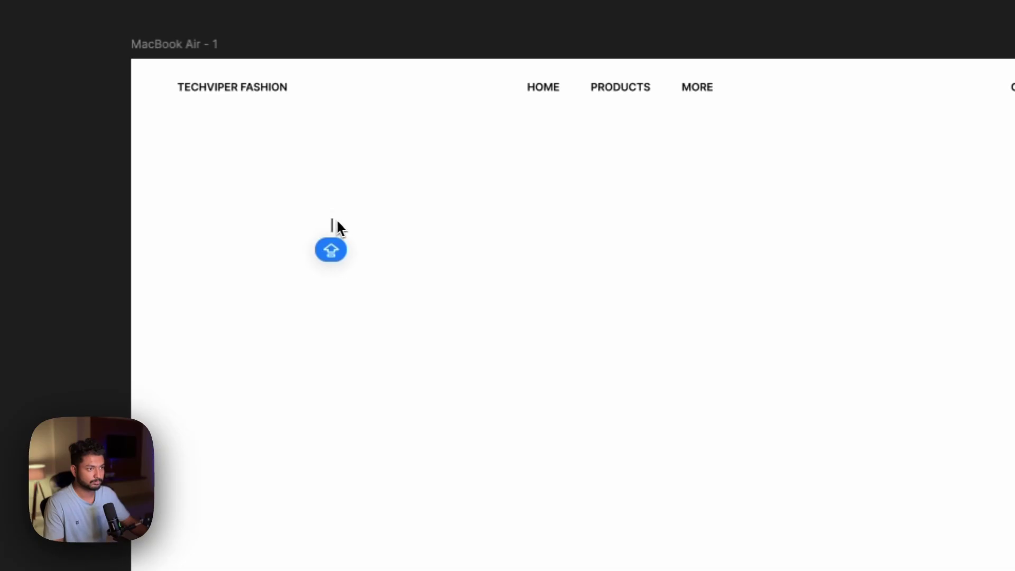
text(W)
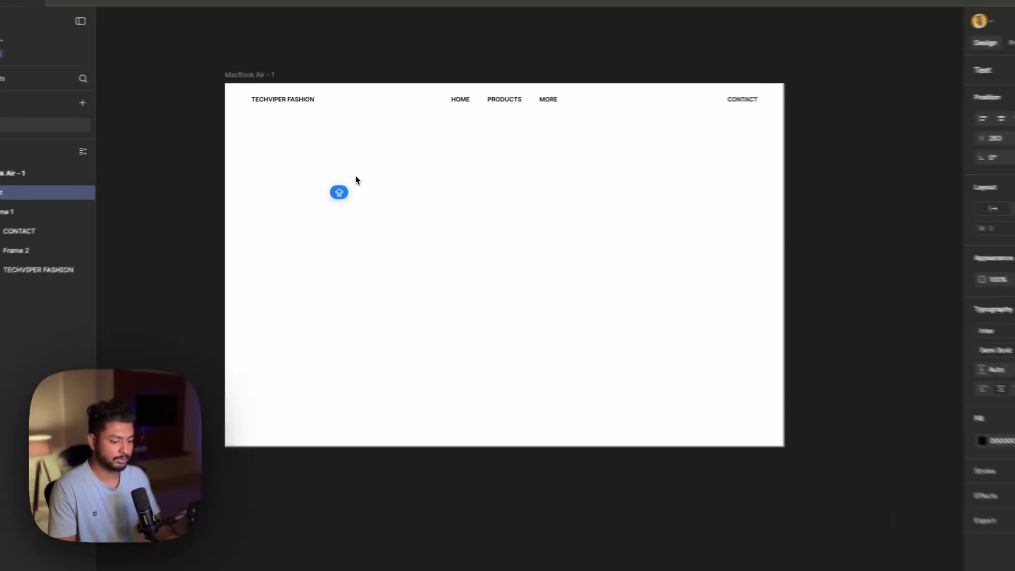
text(HERE FASHION MEETS TECHNOLOGY)
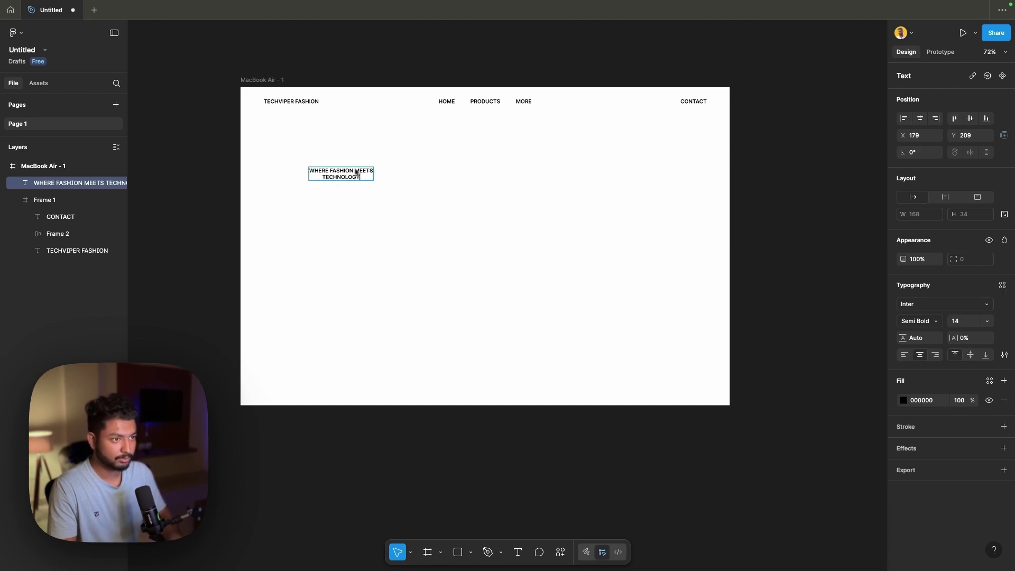
click(358, 185)
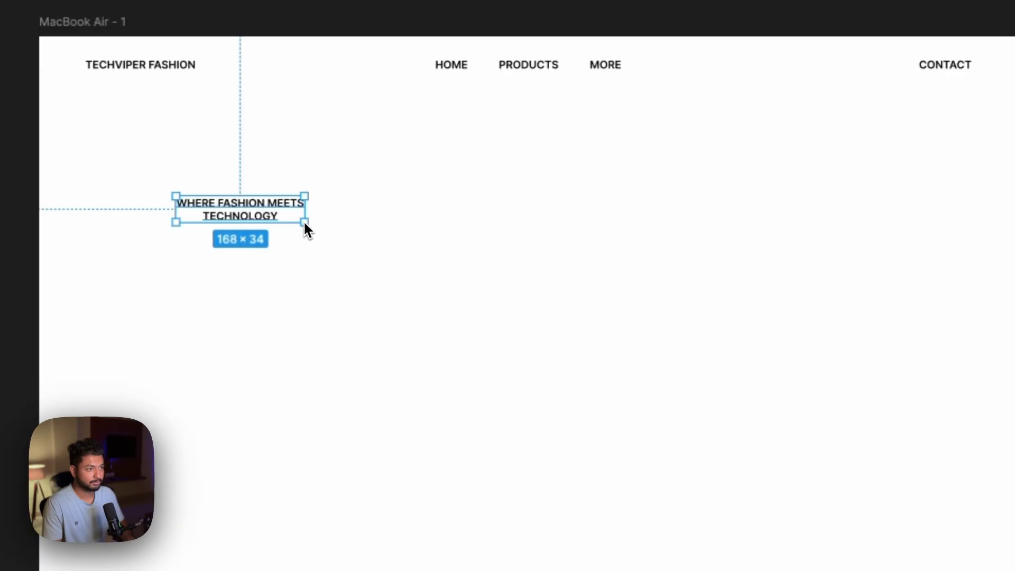
drag(304, 222, 475, 347)
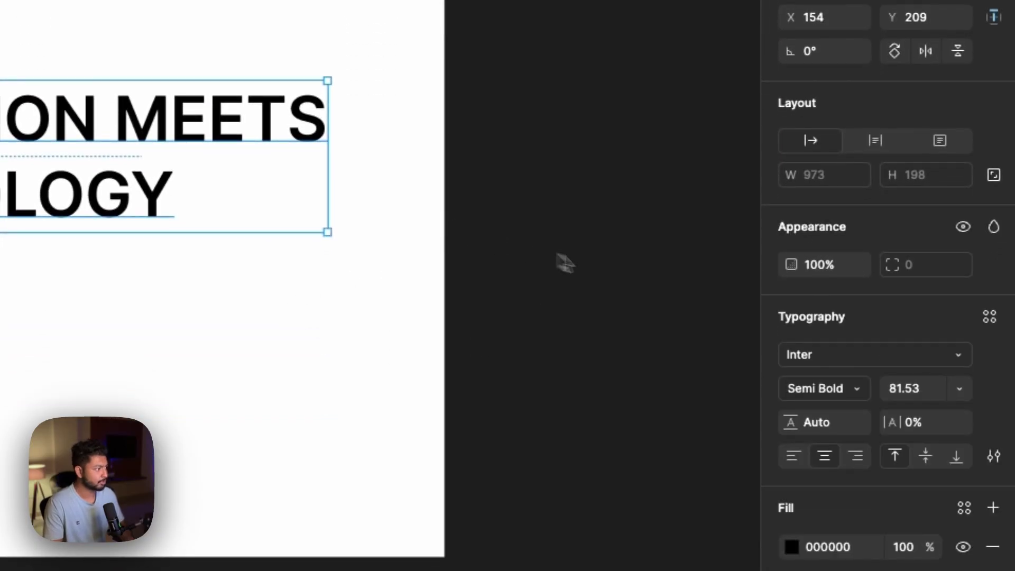
Switch the headline to Jersey 25, enlarge it slightly, and centre it horizontally on the page.
click(825, 354)
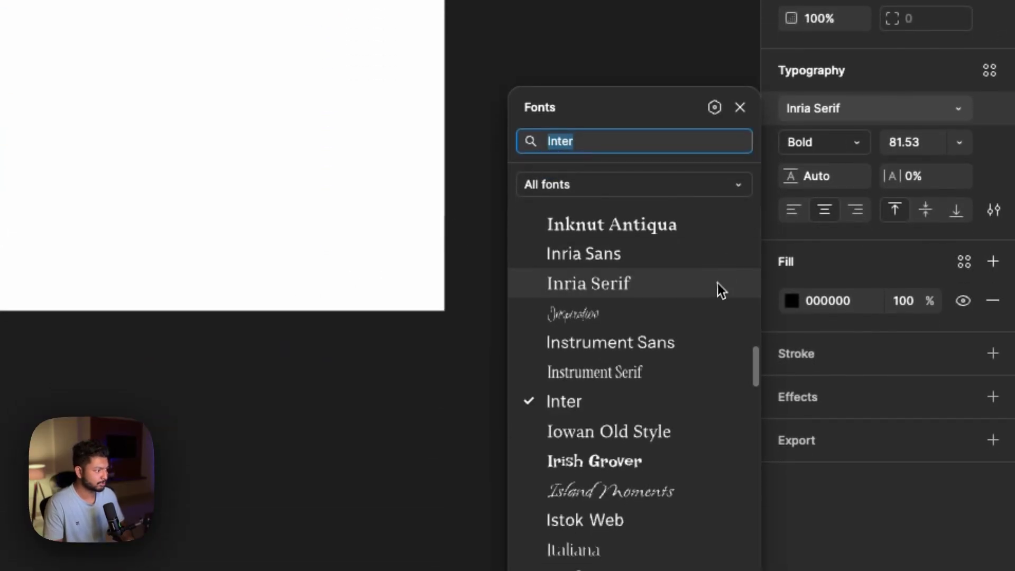
scroll(718, 286, down, 15)
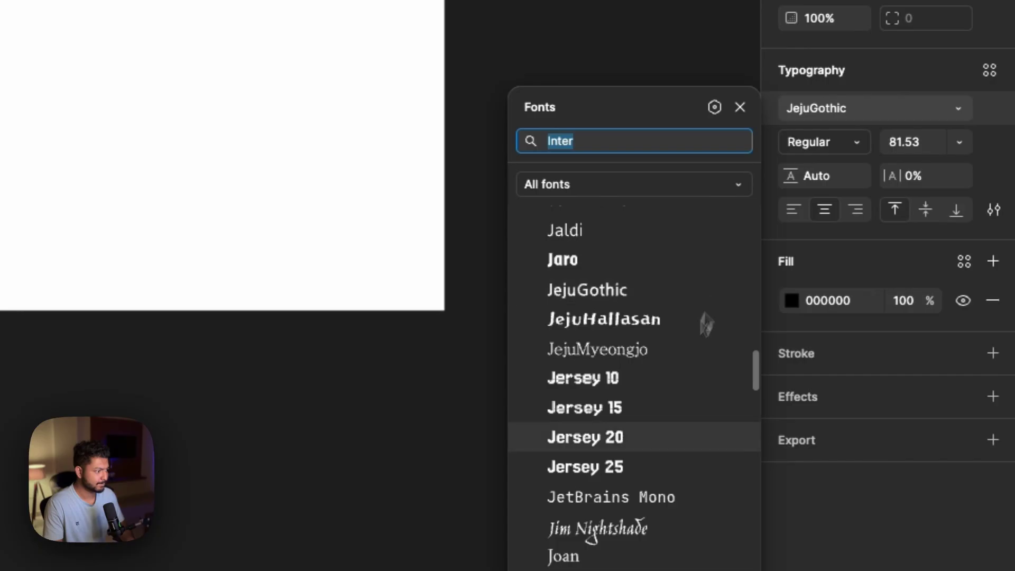
click(634, 471)
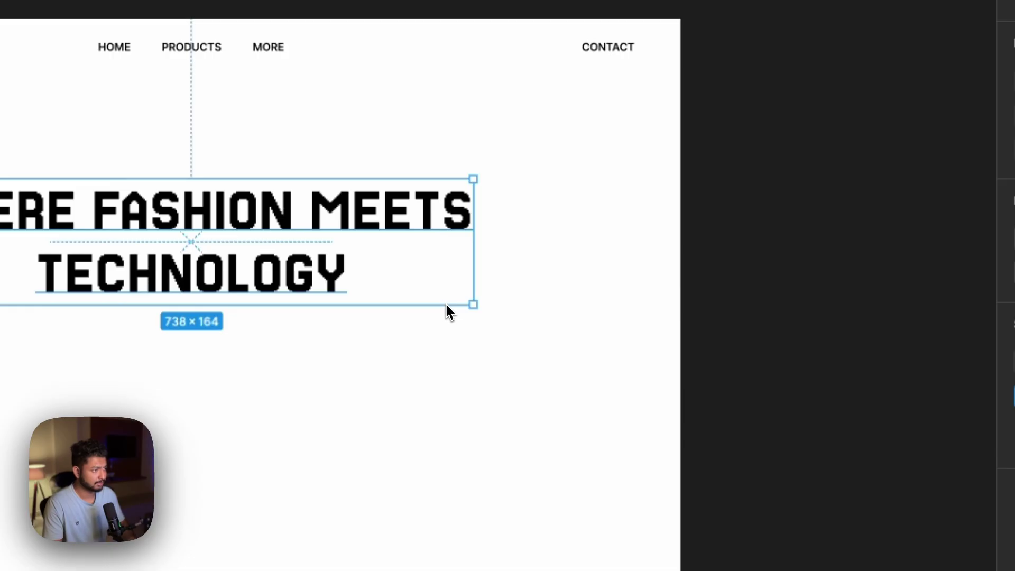
drag(465, 302, 510, 330)
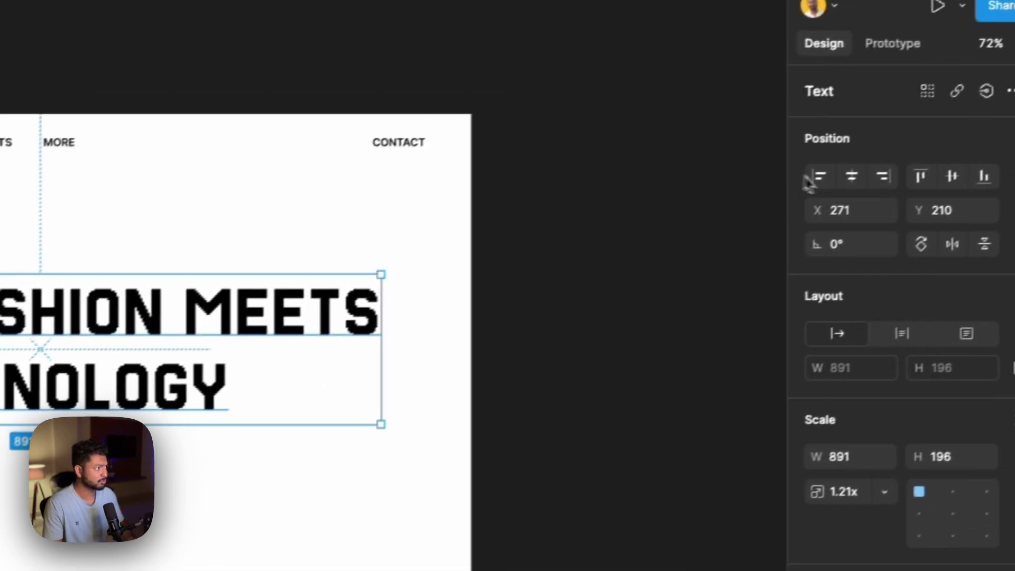
click(828, 200)
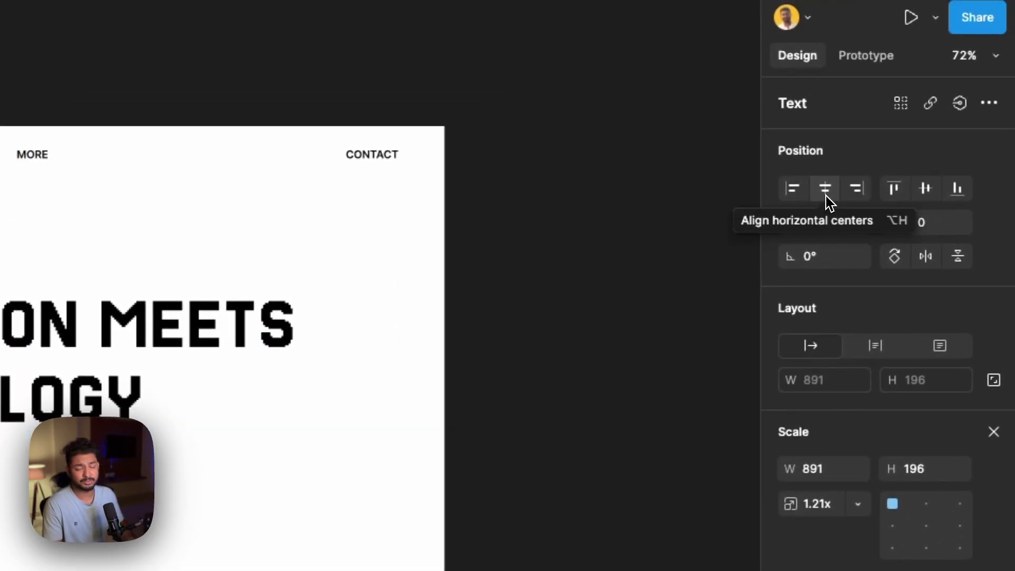
click(358, 397)
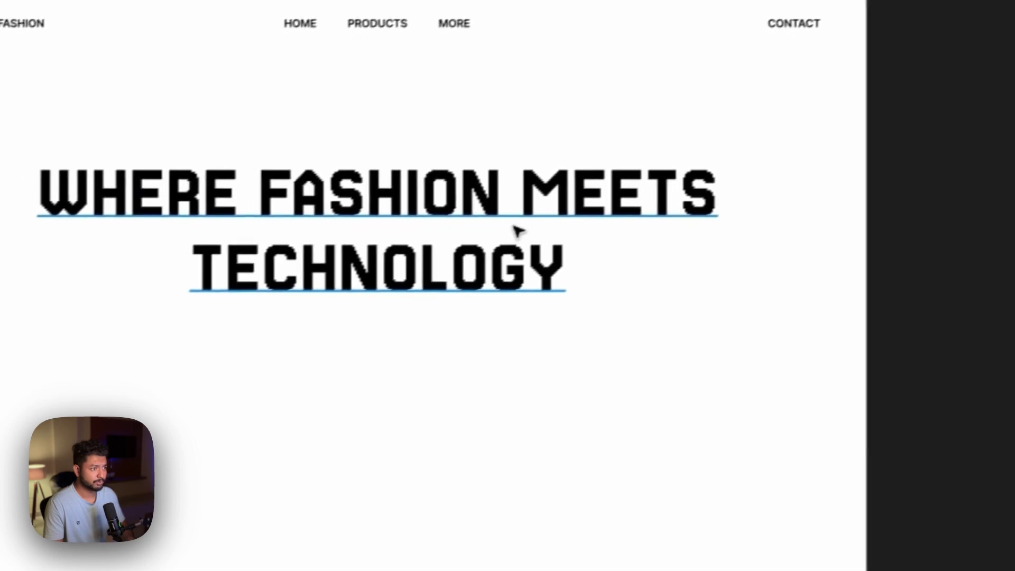
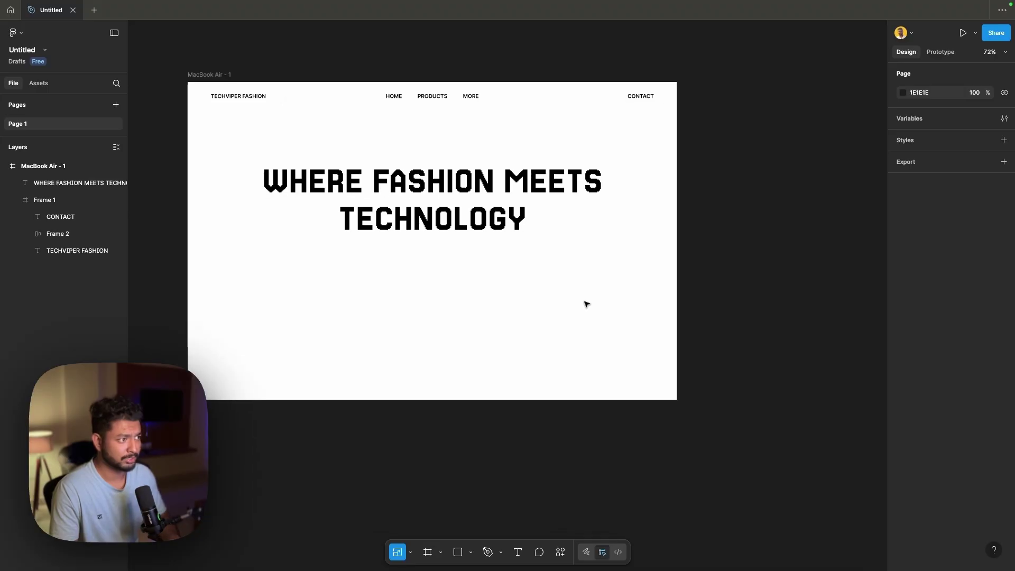
Draw a 220×306 frame to the right of the landing page.
key(f)
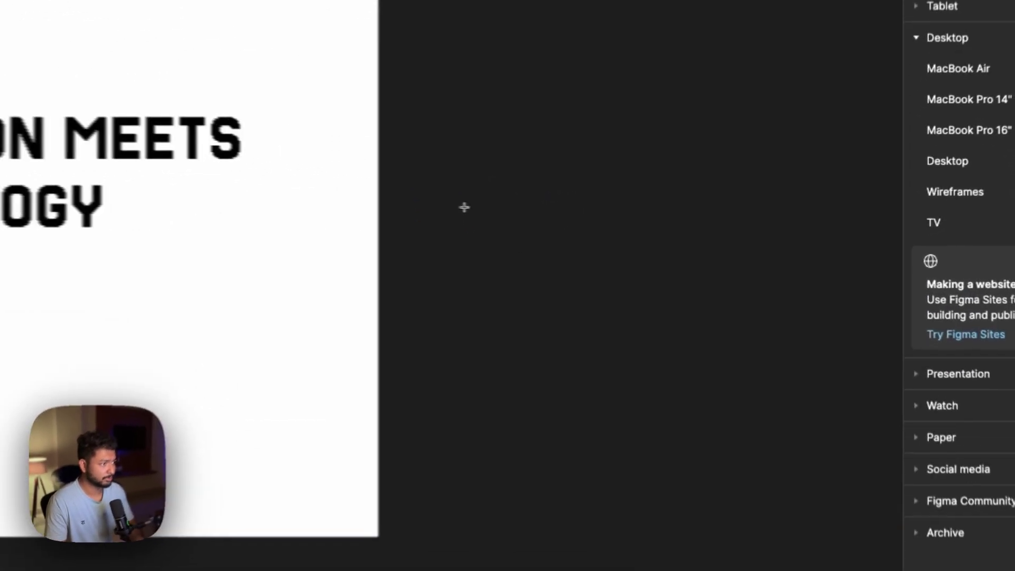
drag(646, 220, 731, 340)
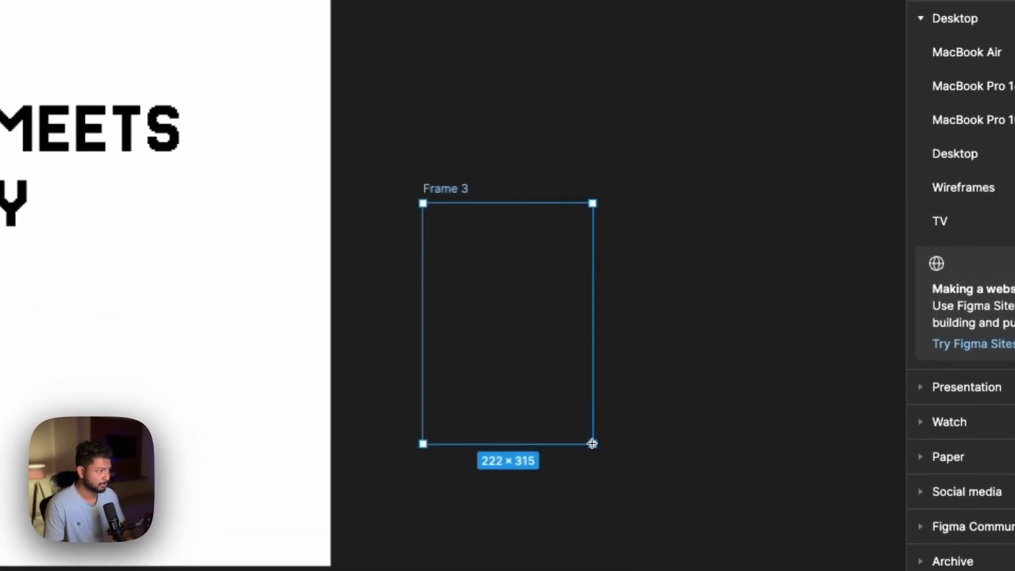
drag(592, 437, 589, 436)
scroll(592, 442, right, 3)
scroll(593, 442, down, 1)
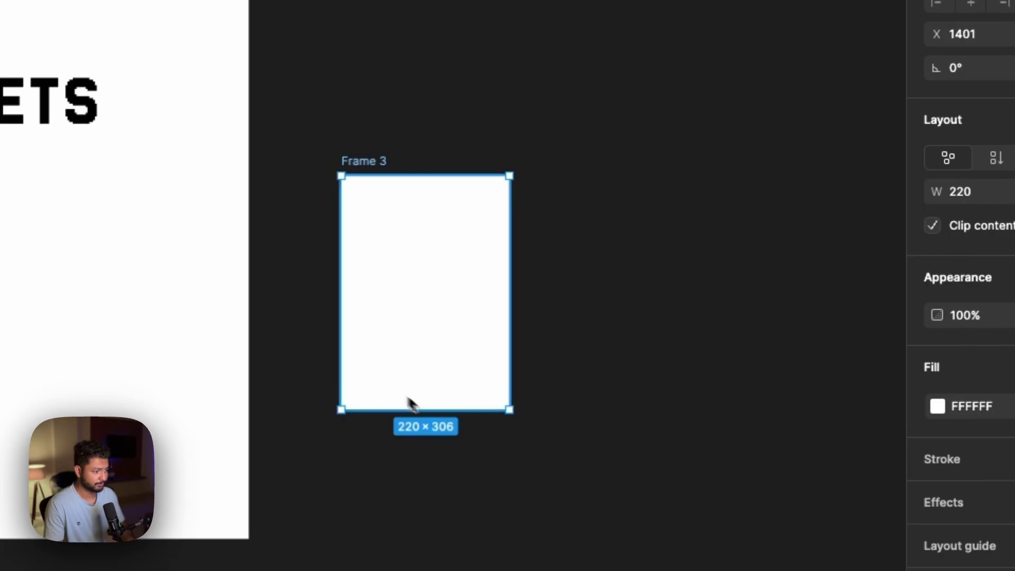
Alt-drag four copies to the right, lining up Frames 4–7 in a row spaced 15 apart.
drag(390, 345, 569, 346)
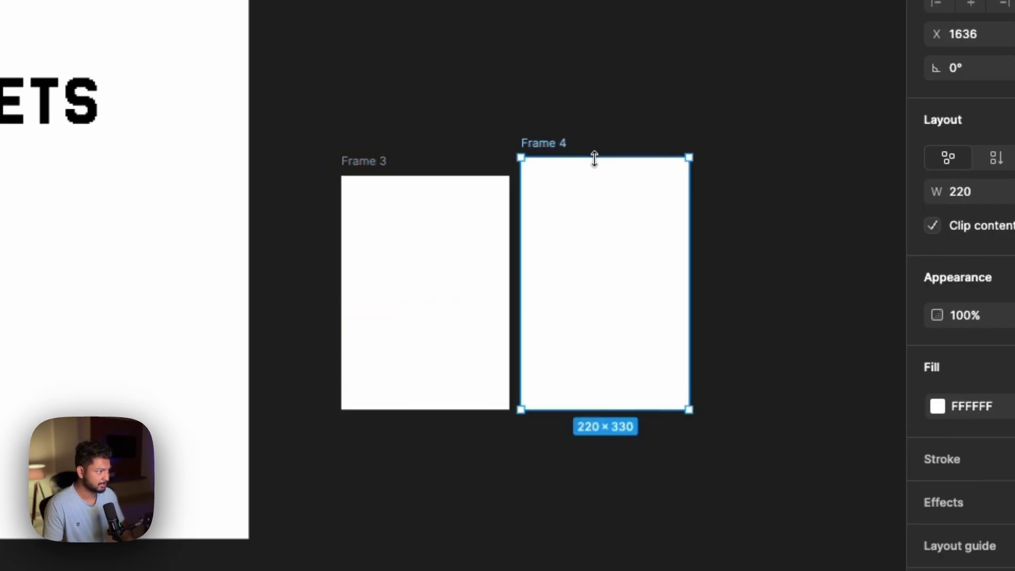
drag(580, 198, 746, 196)
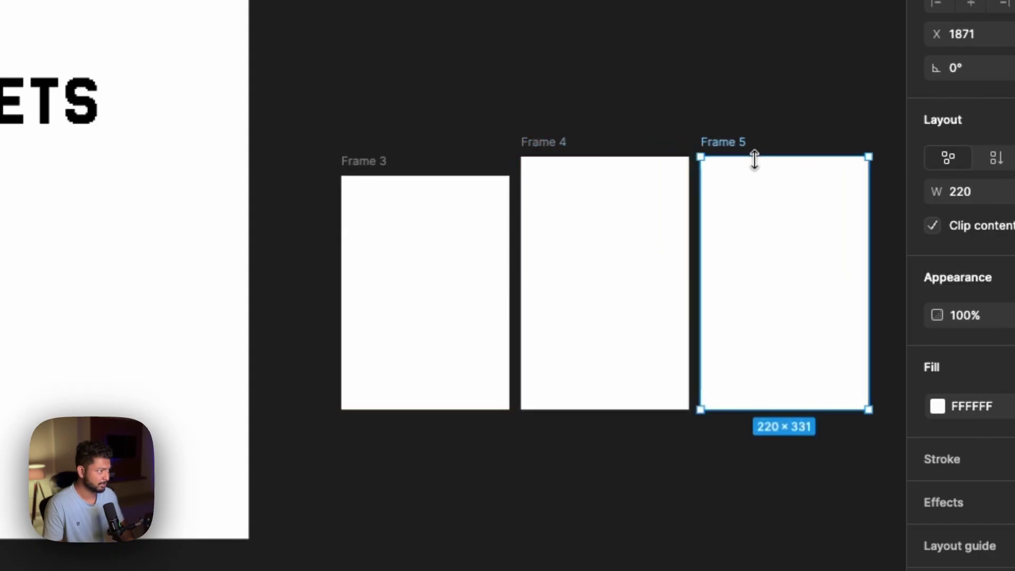
scroll(752, 127, right, 10)
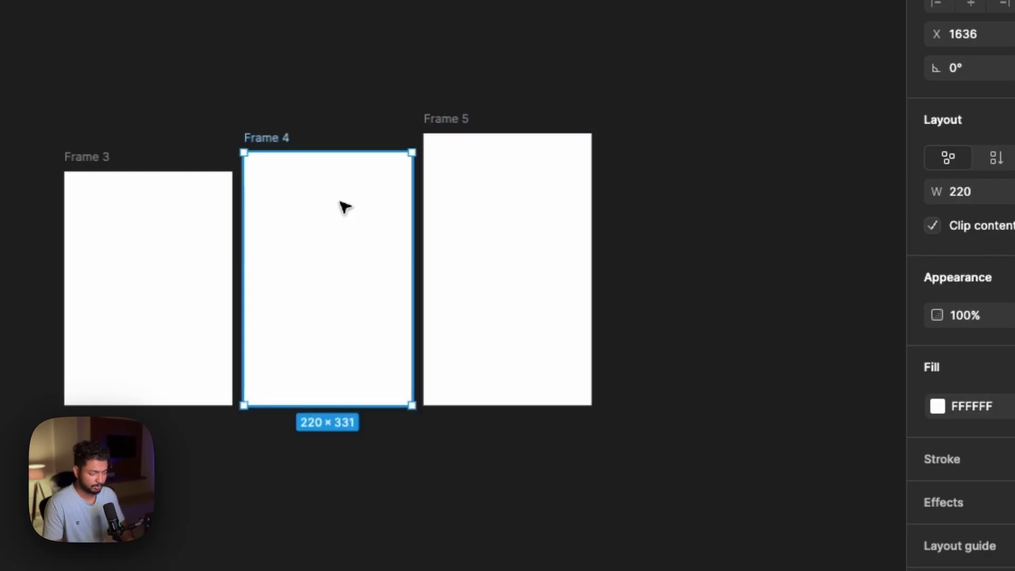
drag(343, 207, 709, 209)
drag(211, 305, 836, 270)
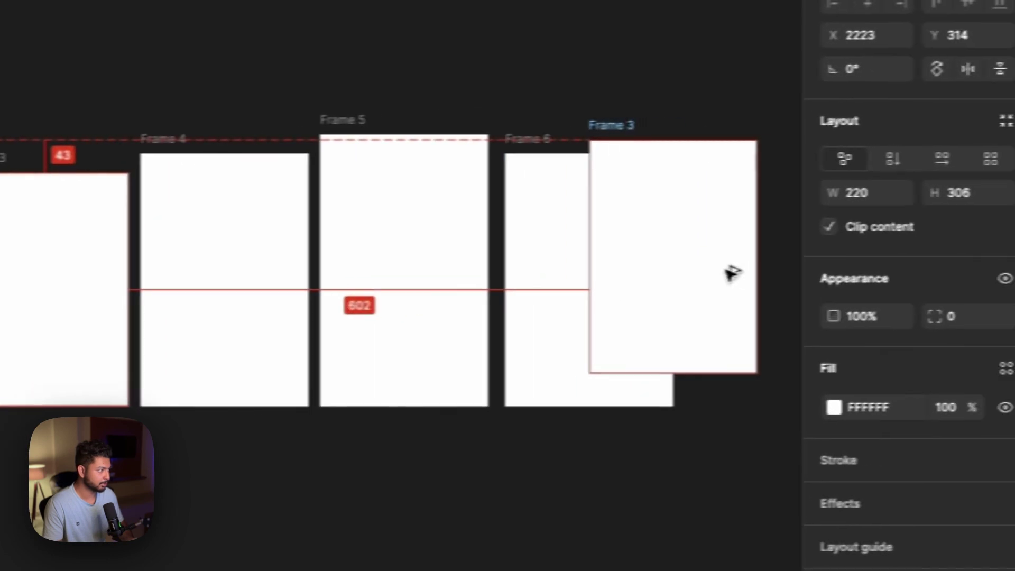
drag(732, 273, 797, 293)
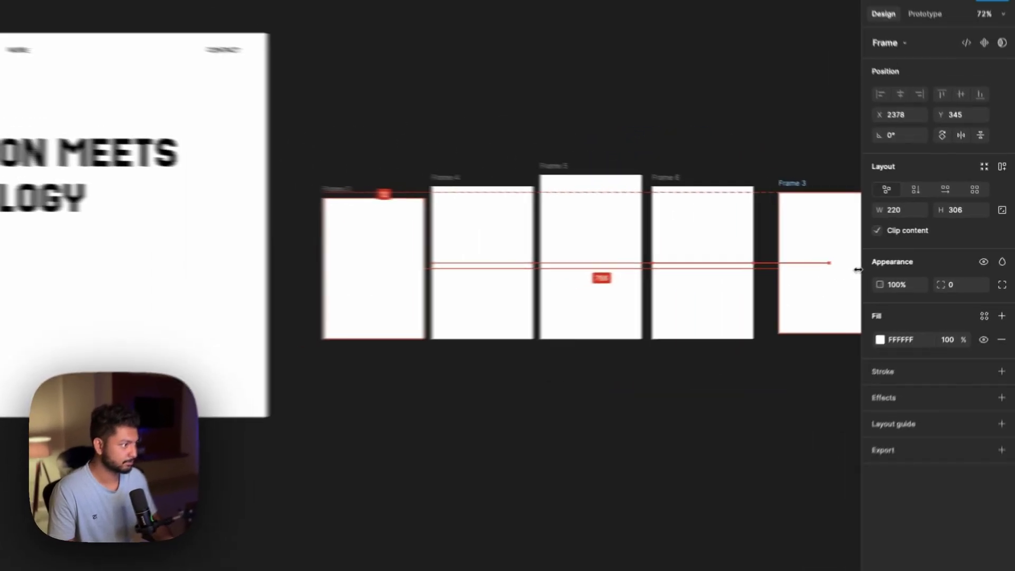
drag(858, 269, 796, 272)
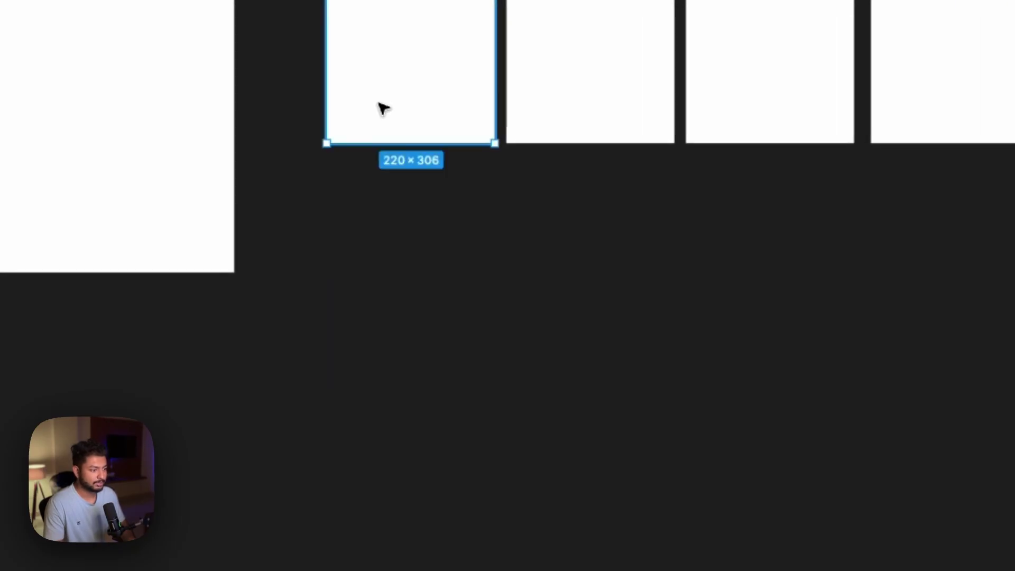
Launch the Unsplash plugin, search MODEL, and fill Frame 3 with the yellow tracksuit photo.
click(580, 533)
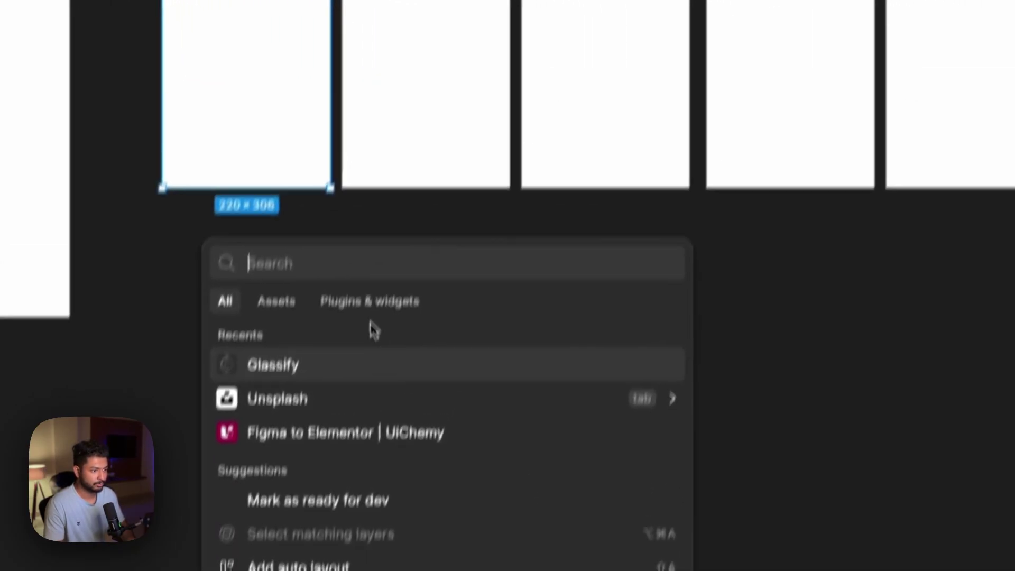
click(312, 475)
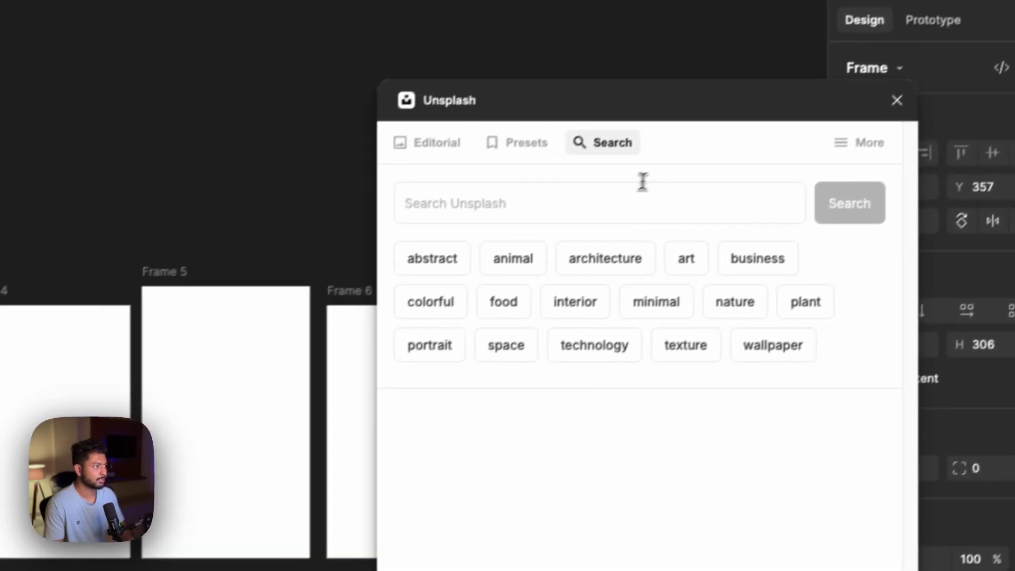
click(615, 191)
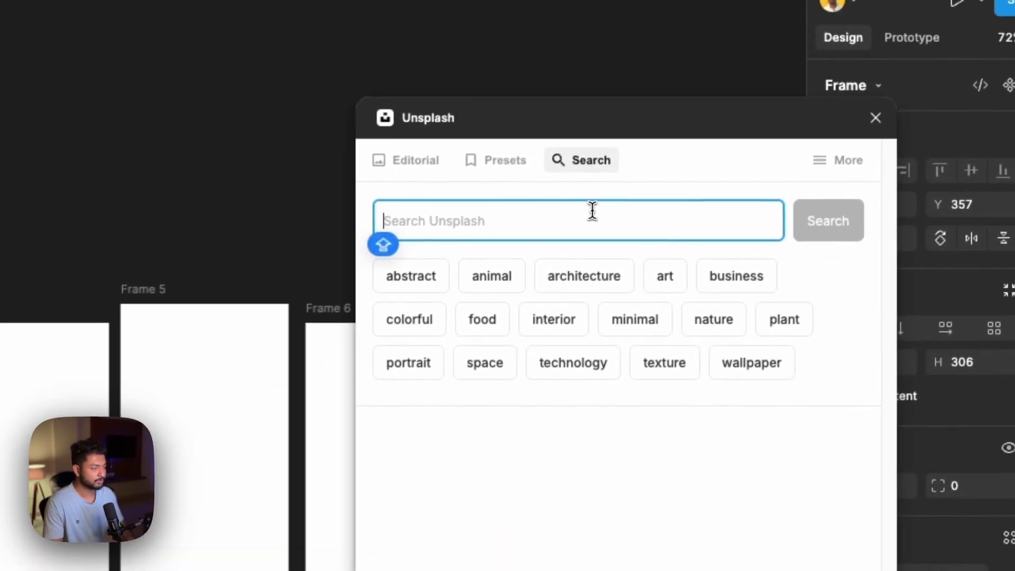
text(MODEL)
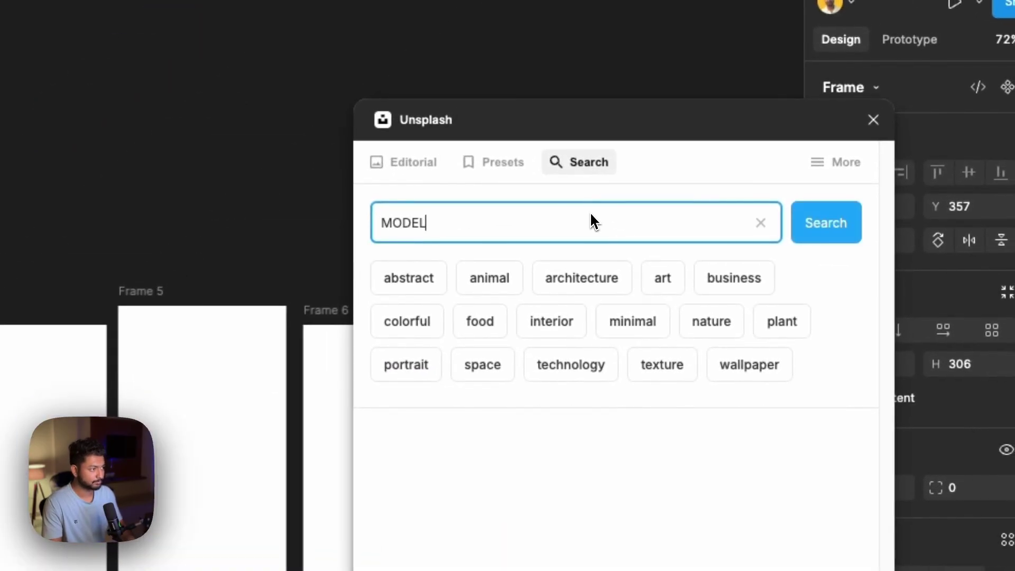
key(Return)
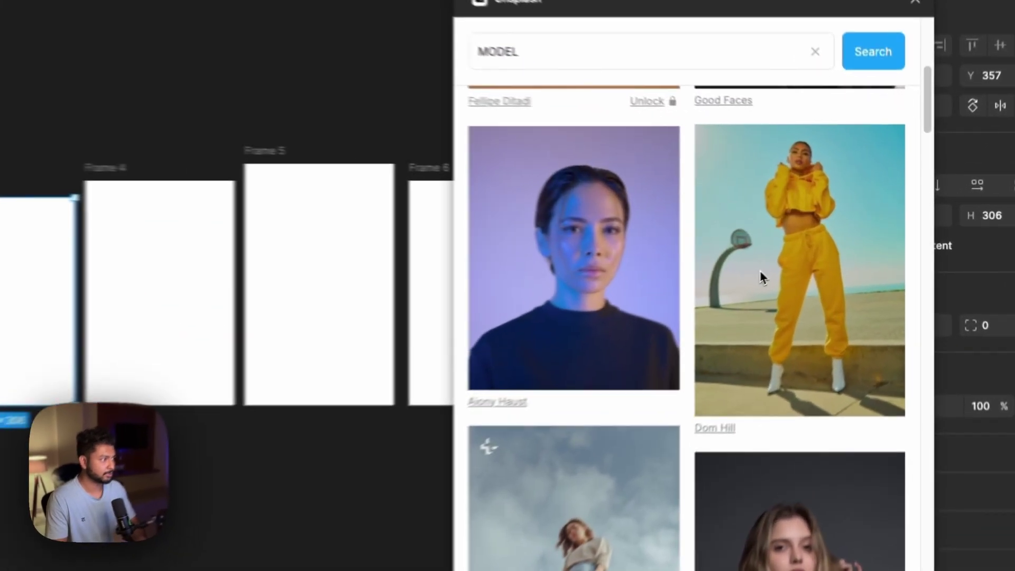
click(762, 276)
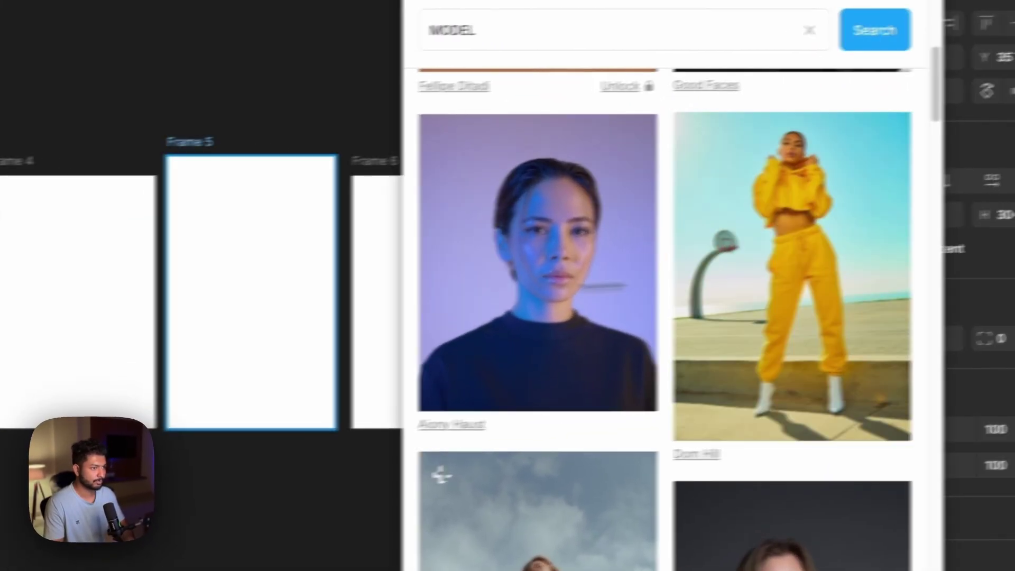
Fill Frame 4 with the man-in-circular-window photo and Frame 5 with the red-glasses woman.
click(78, 299)
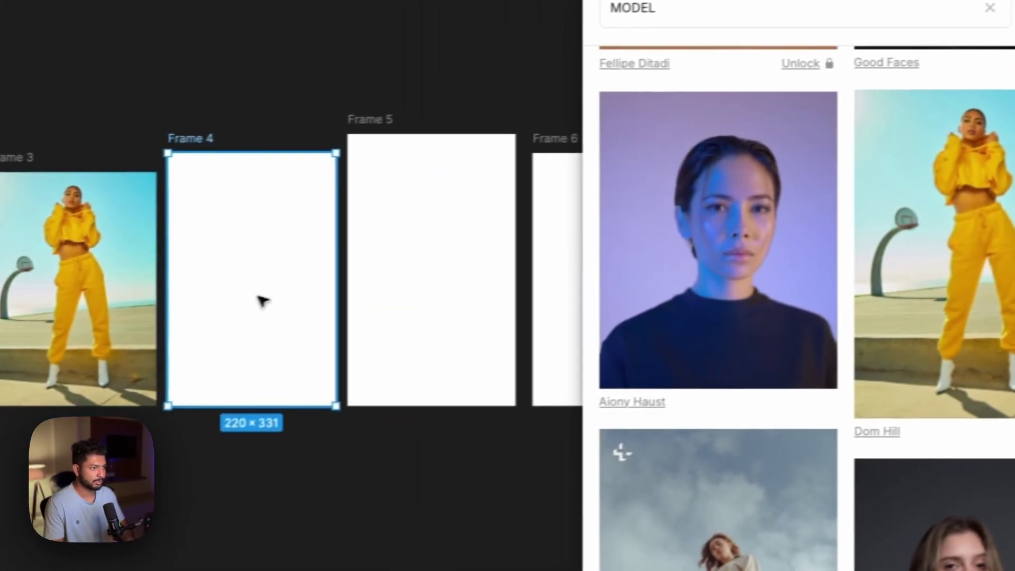
scroll(617, 354, down, 5)
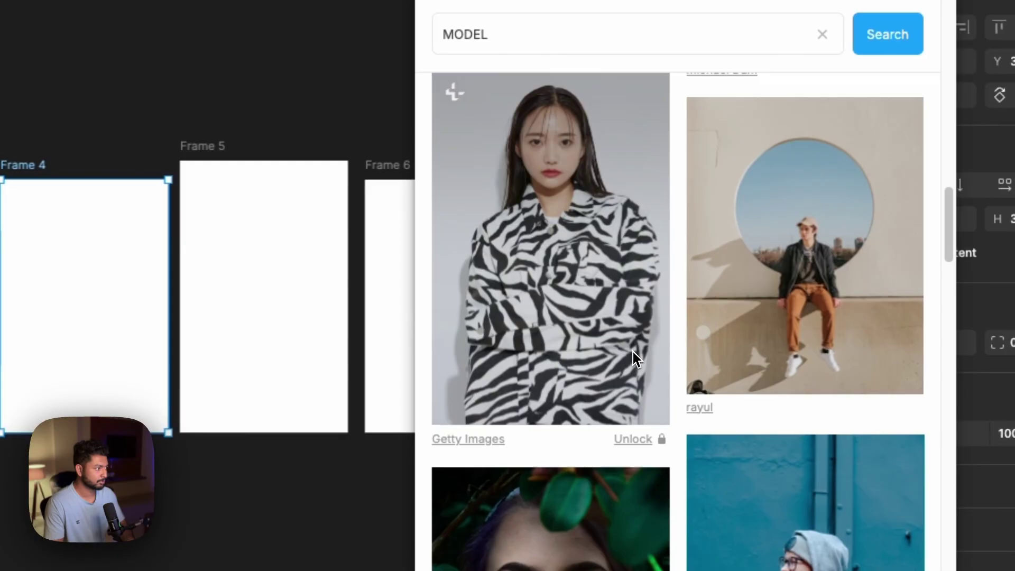
scroll(633, 351, down, 2)
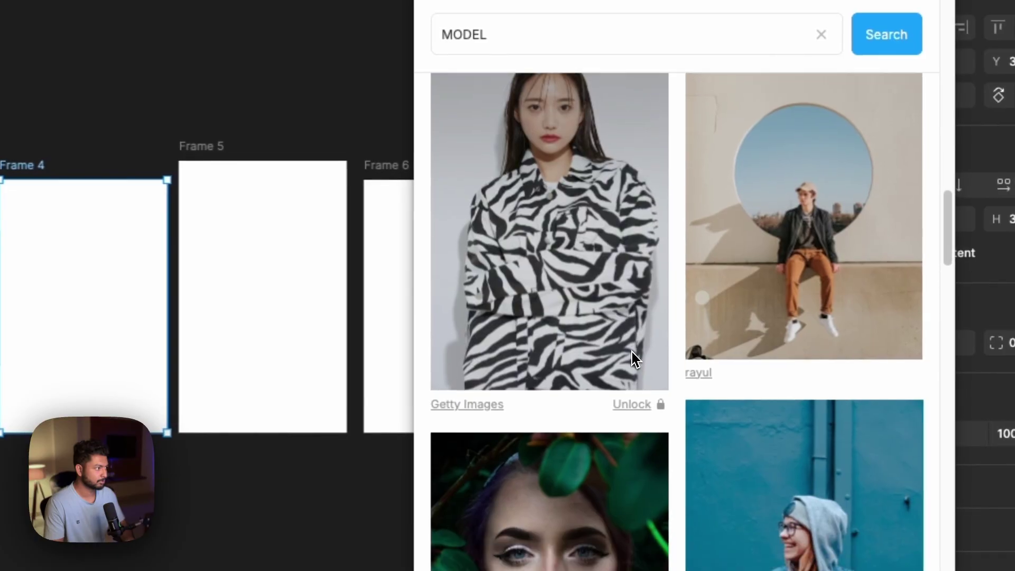
click(747, 262)
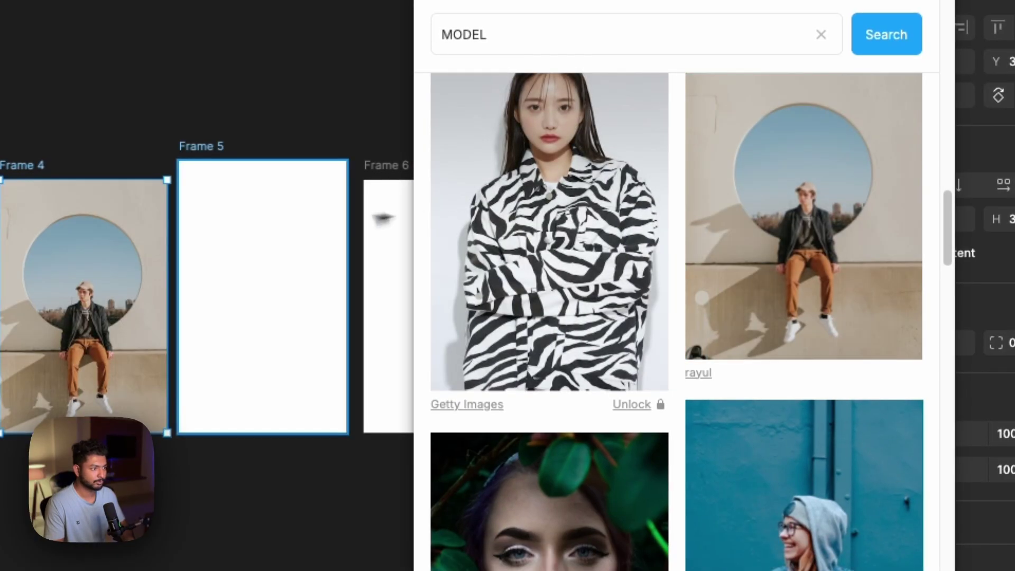
scroll(642, 386, down, 10)
scroll(650, 389, up, 4)
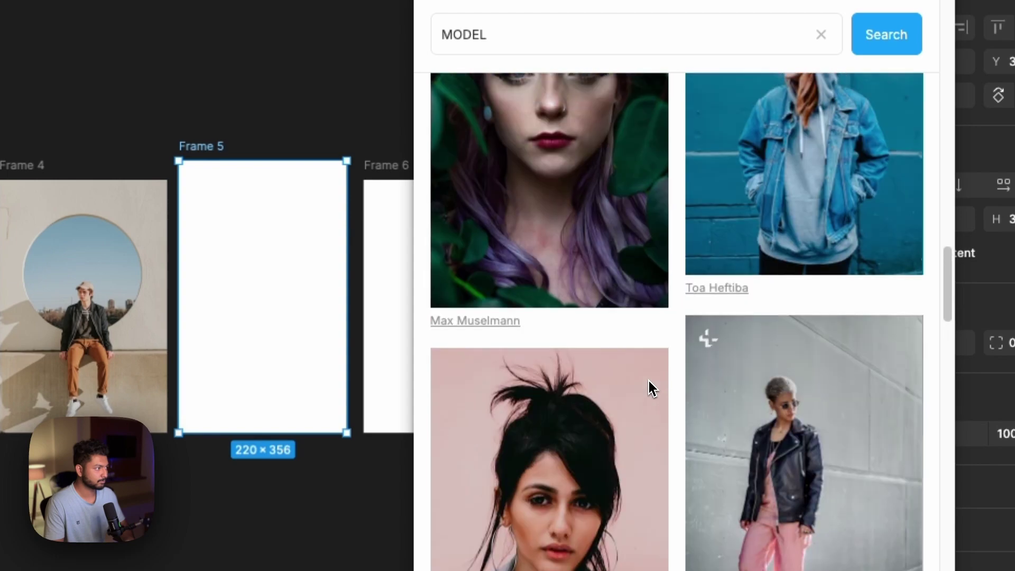
scroll(649, 380, down, 5)
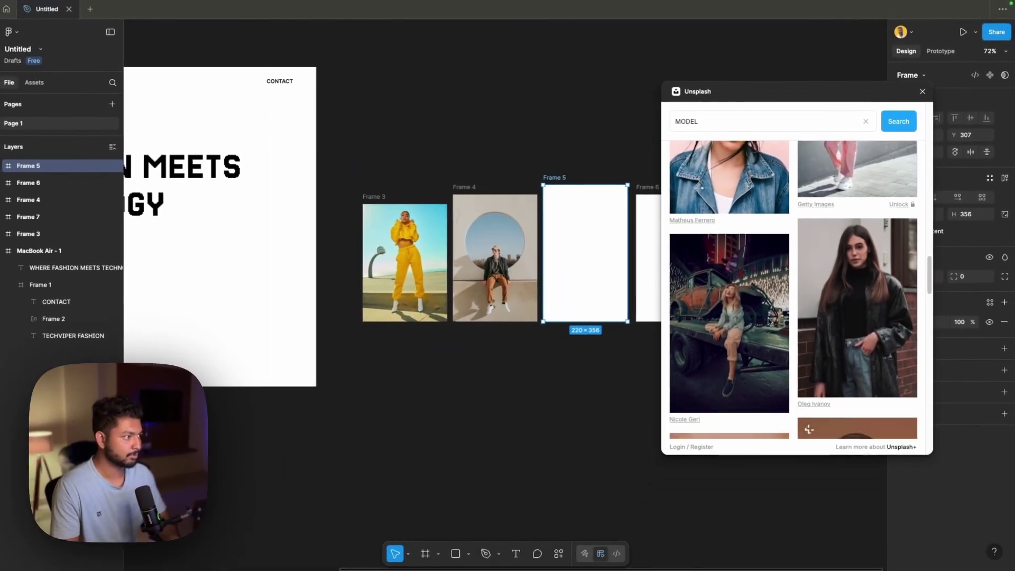
scroll(832, 266, down, 5)
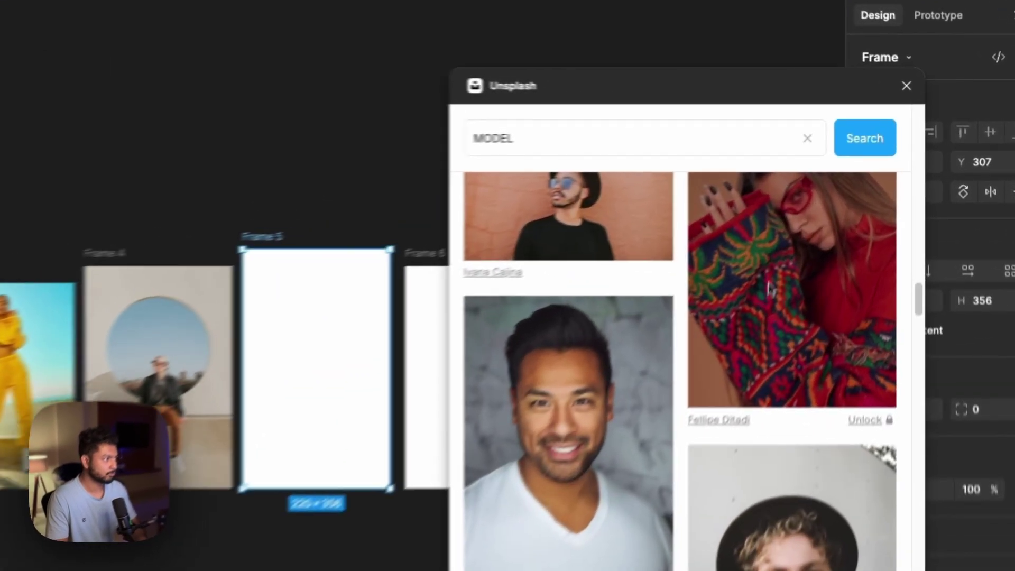
click(832, 266)
Search MODEL MEN and fill Frame 6 with the man in a dark jacket.
scroll(350, 364, right, 3)
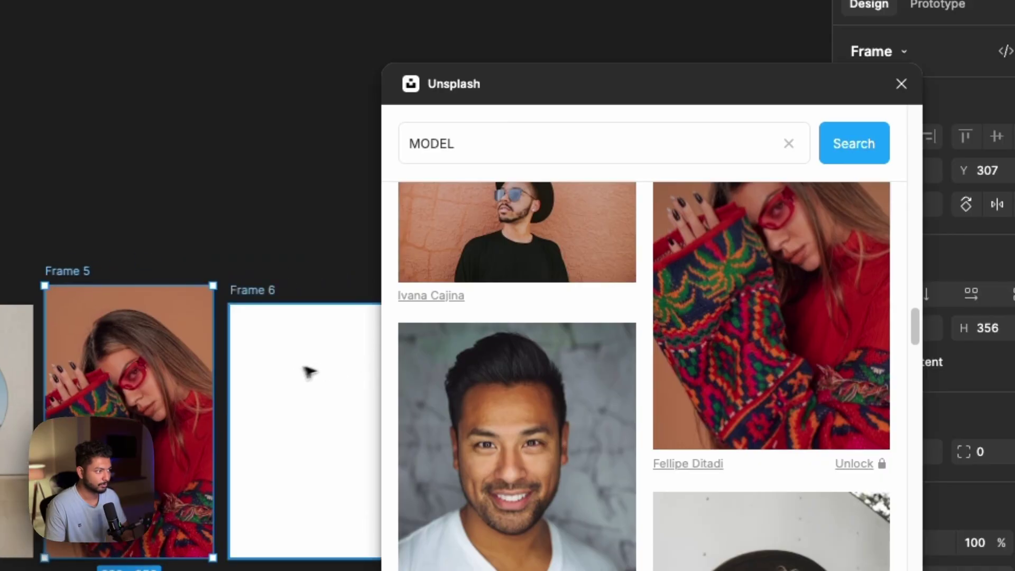
scroll(608, 363, down, 10)
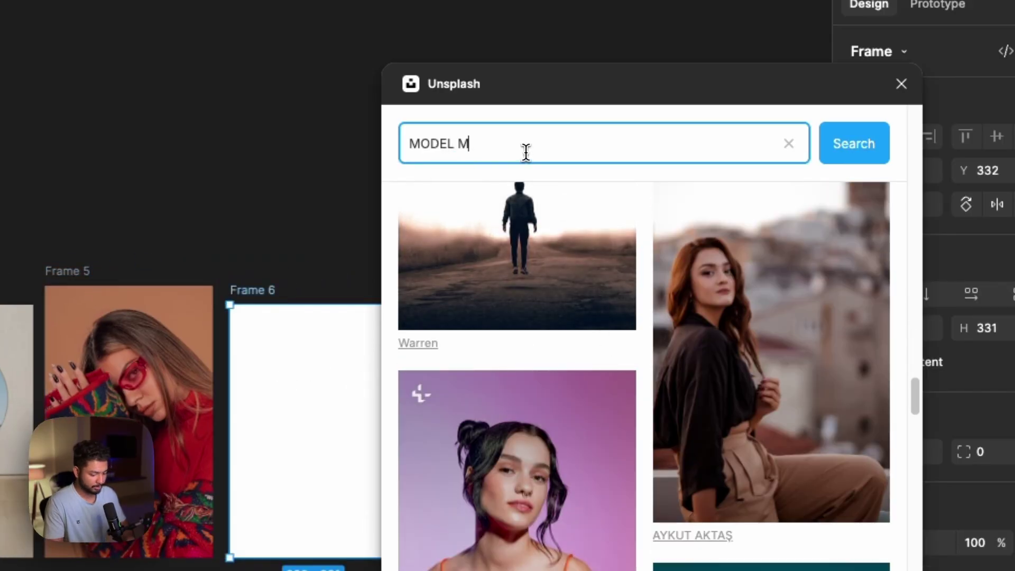
key(Return)
scroll(625, 328, down, 5)
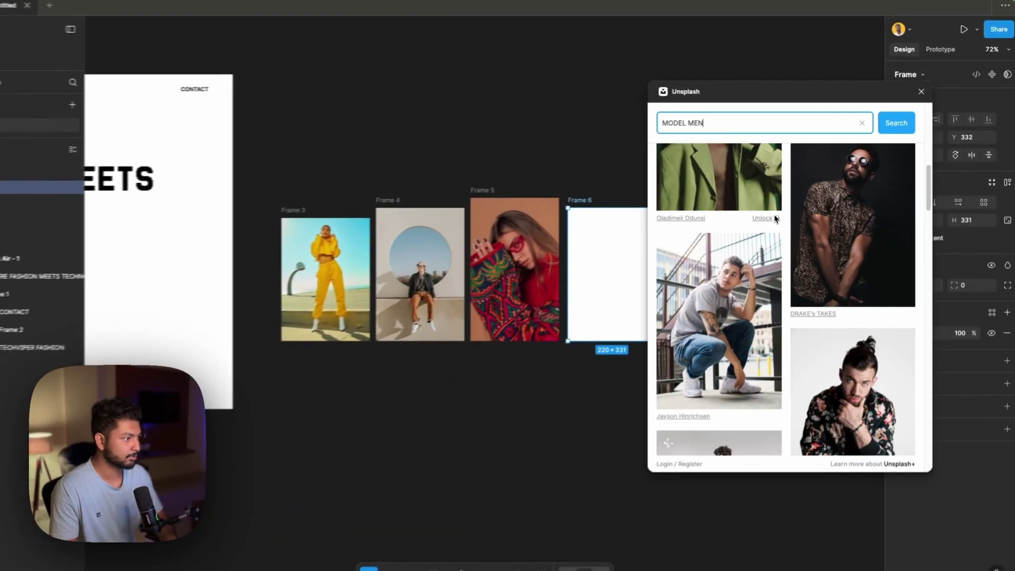
scroll(775, 218, down, 2)
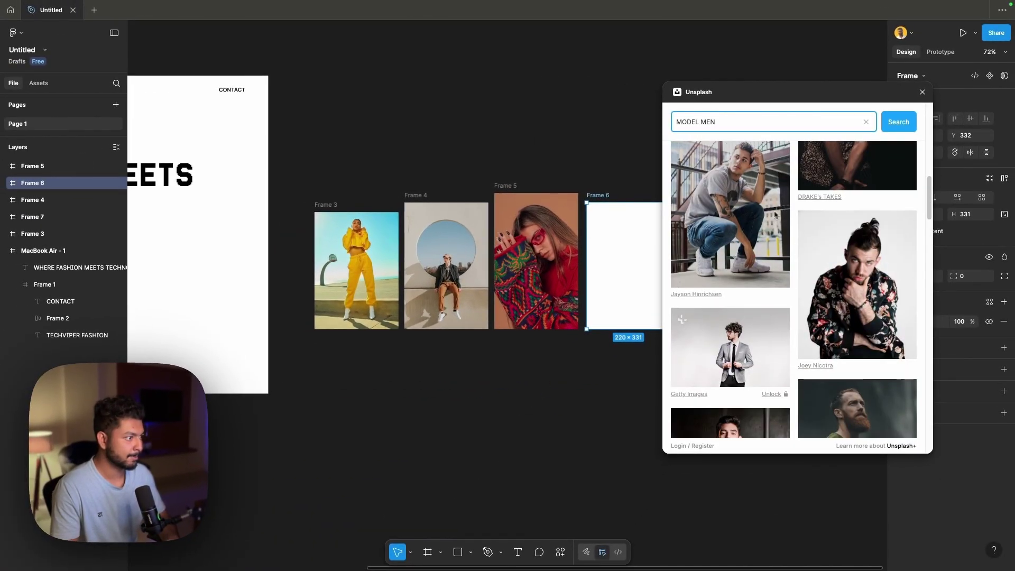
scroll(769, 216, down, 4)
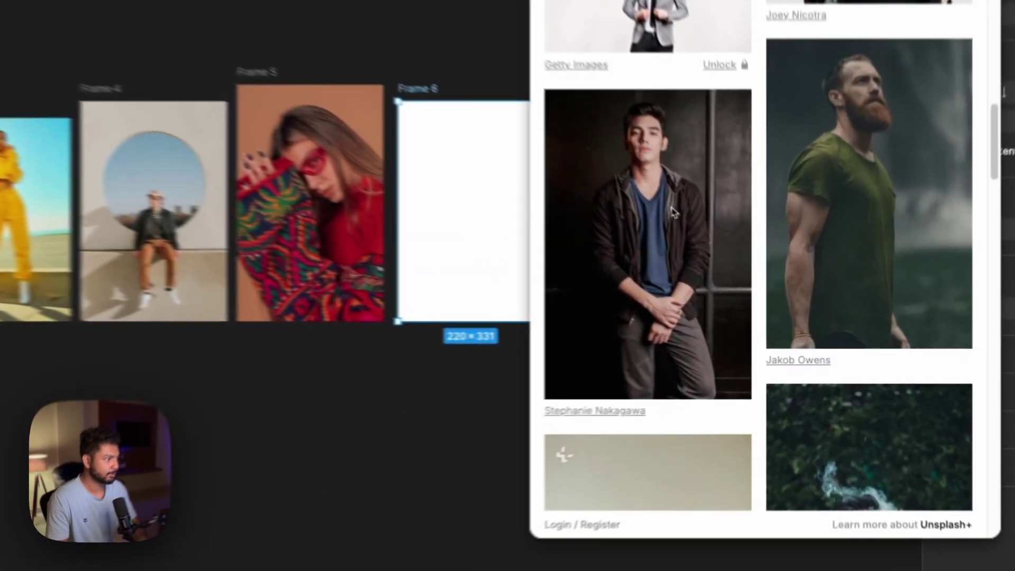
click(741, 270)
Fill Frame 7 with the man in a white tee, then close the plugin.
scroll(617, 352, right, 4)
scroll(317, 419, right, 4)
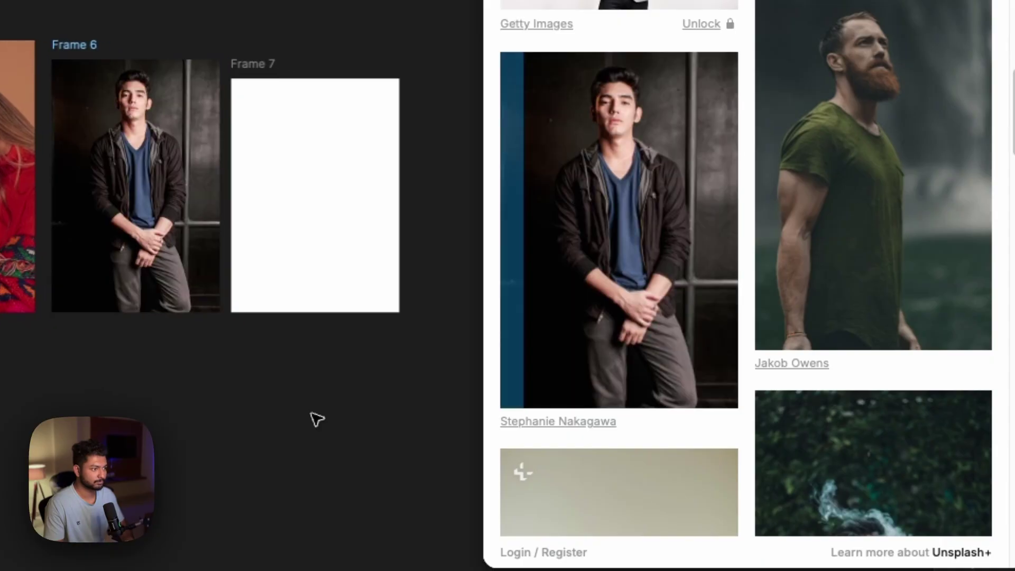
click(286, 299)
scroll(787, 292, down, 5)
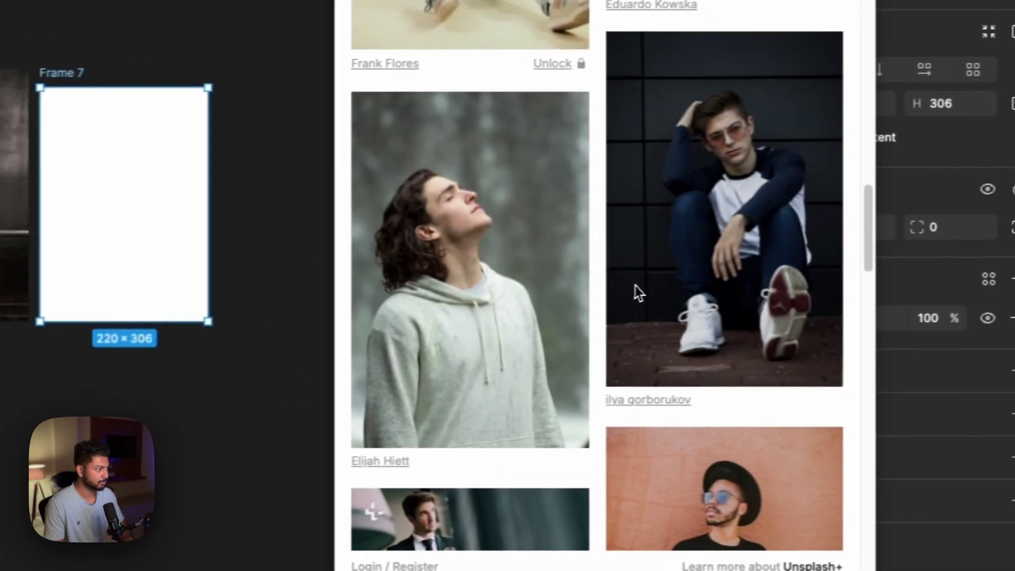
scroll(638, 292, down, 12)
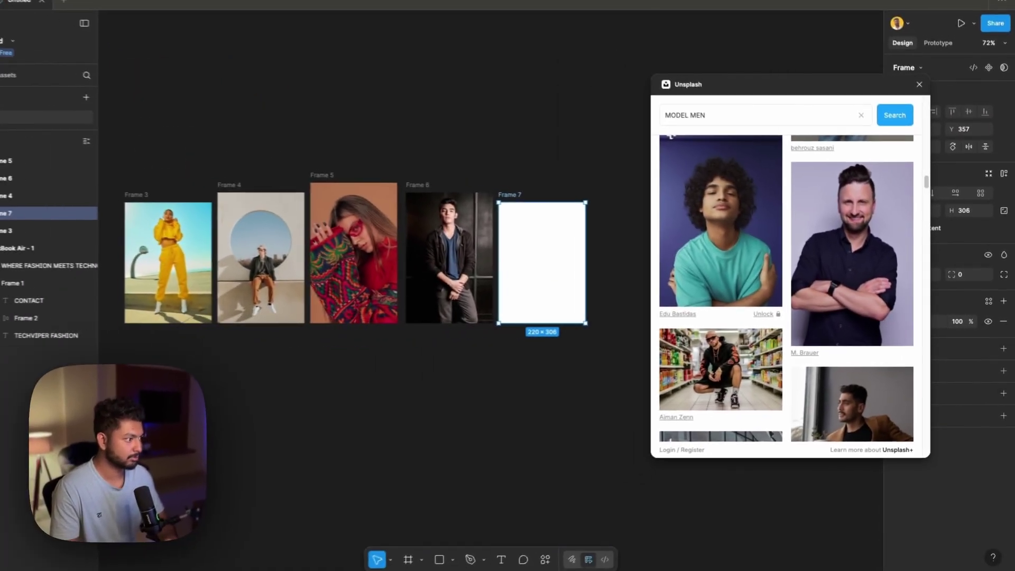
scroll(722, 280, down, 5)
scroll(730, 296, down, 3)
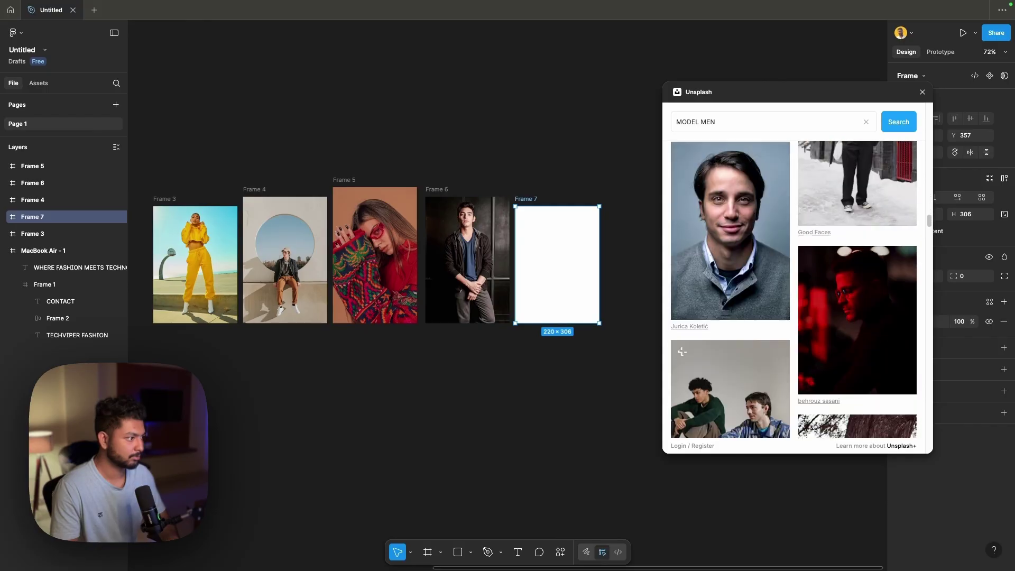
scroll(793, 291, down, 4)
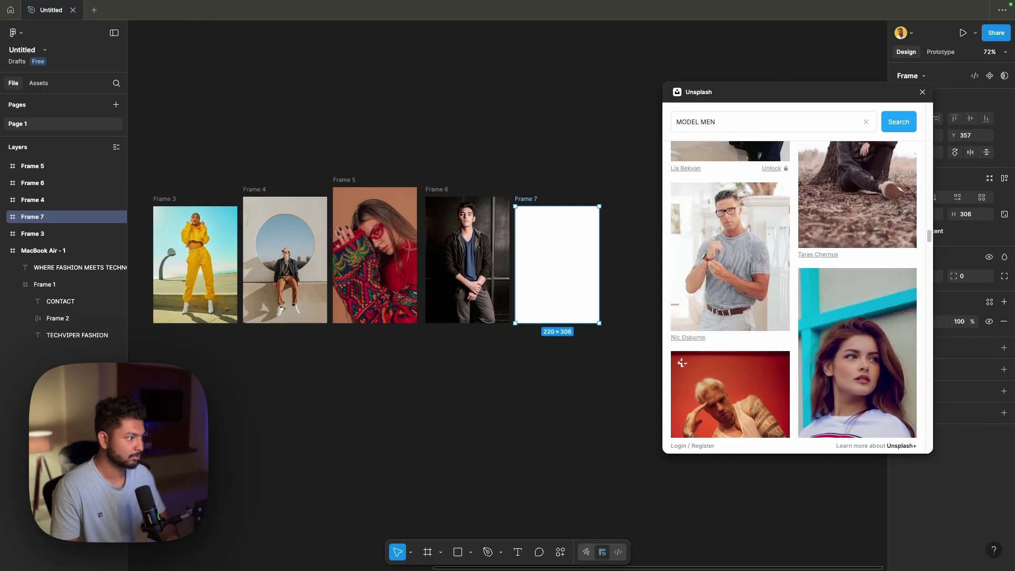
scroll(785, 303, down, 5)
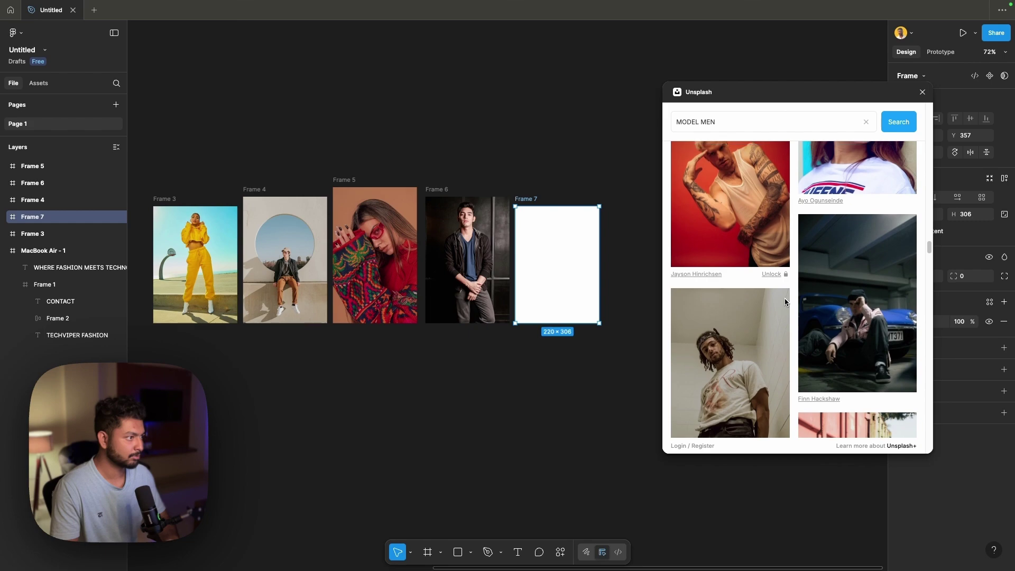
scroll(843, 305, down, 3)
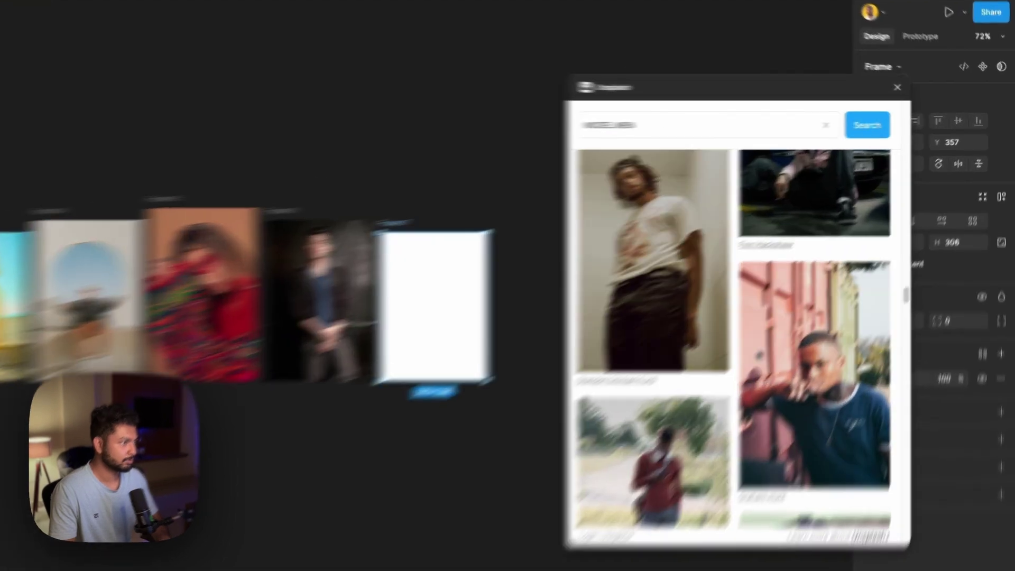
click(771, 294)
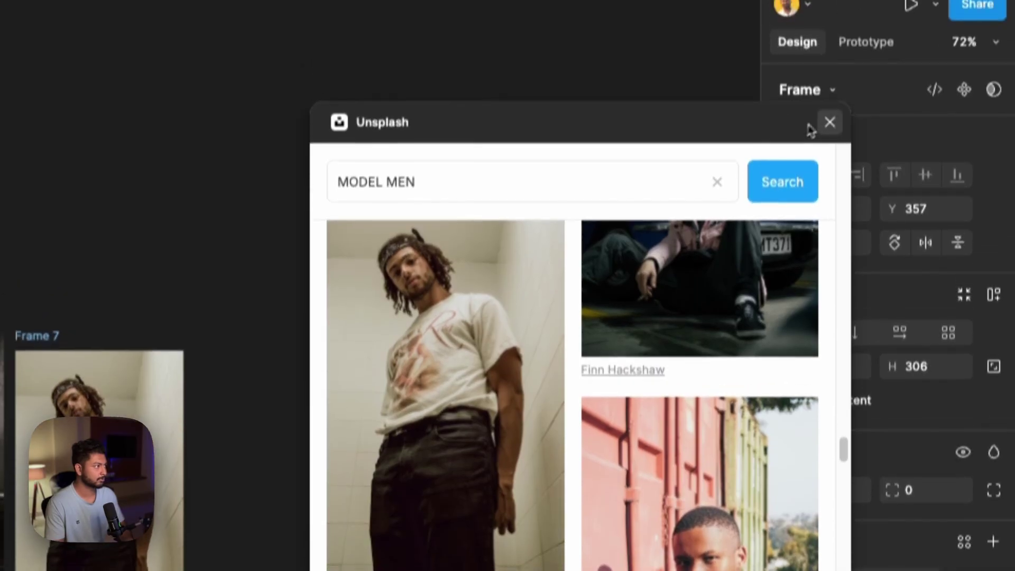
click(830, 74)
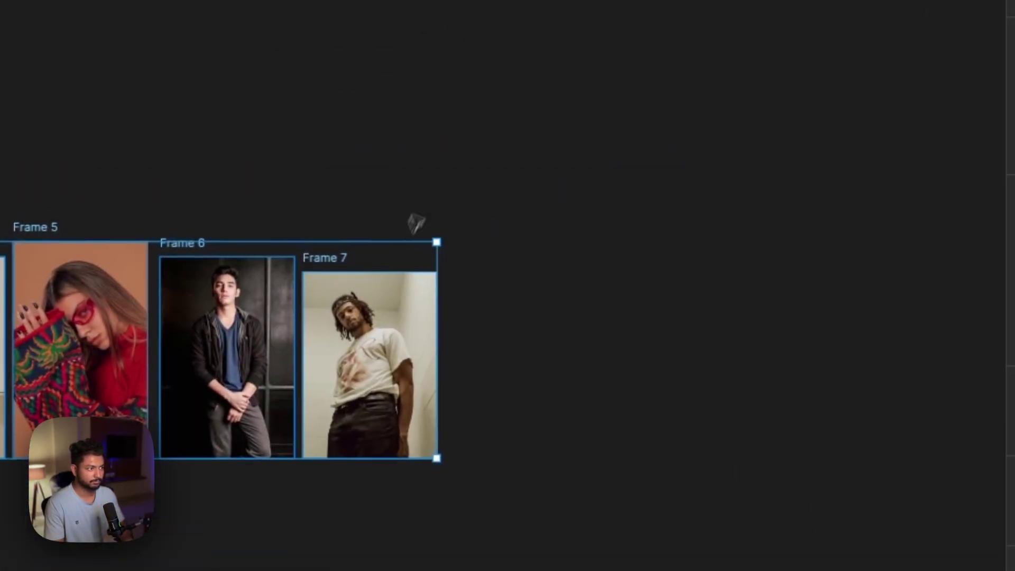
Wrap the photo frames in an auto layout row with a 20 px gap.
key(shift+d)
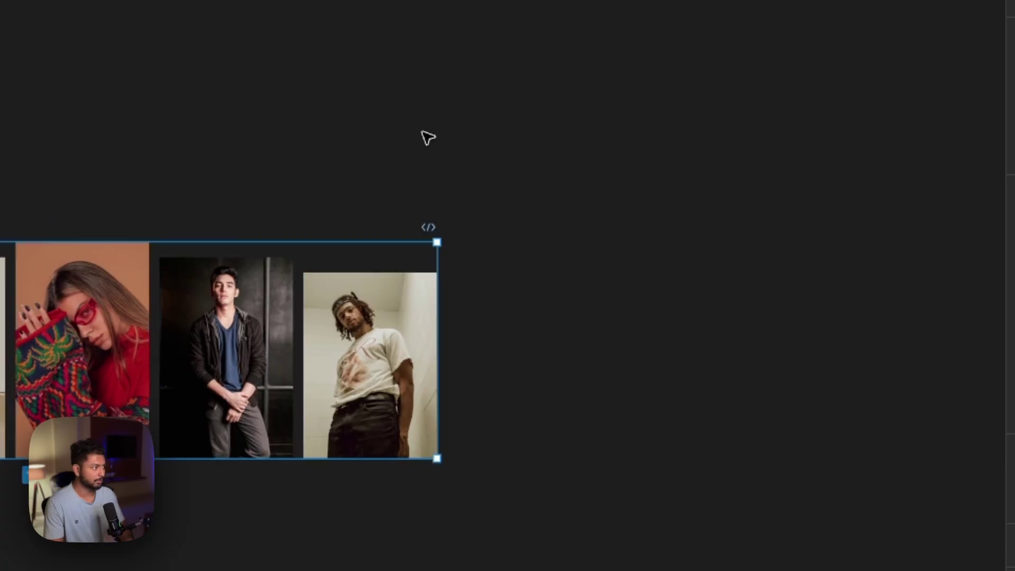
click(920, 217)
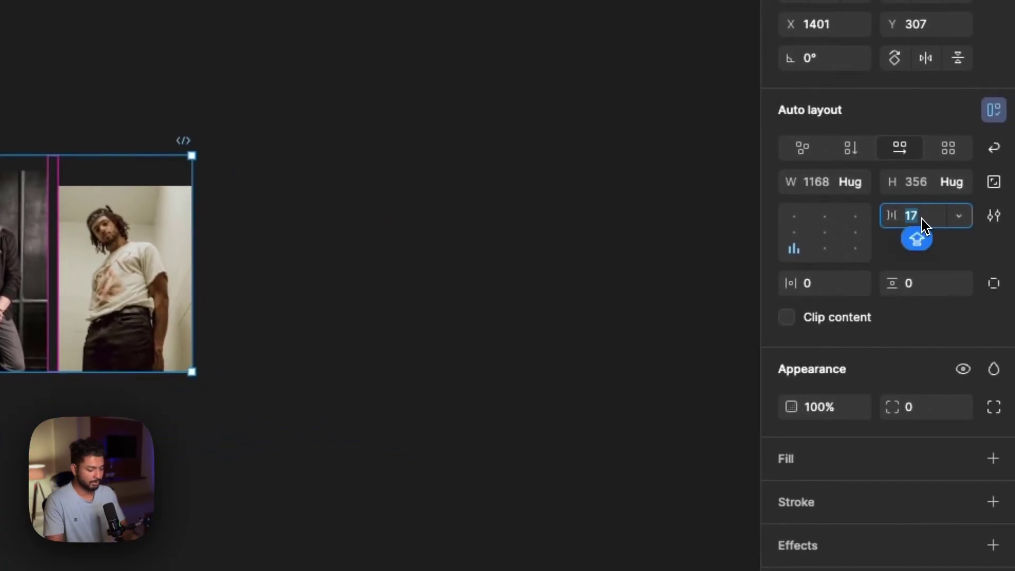
text(20)
click(496, 231)
Move the Frame 8 photo row into MacBook Air - 1 under the headline and enlarge it.
scroll(496, 232, left, 5)
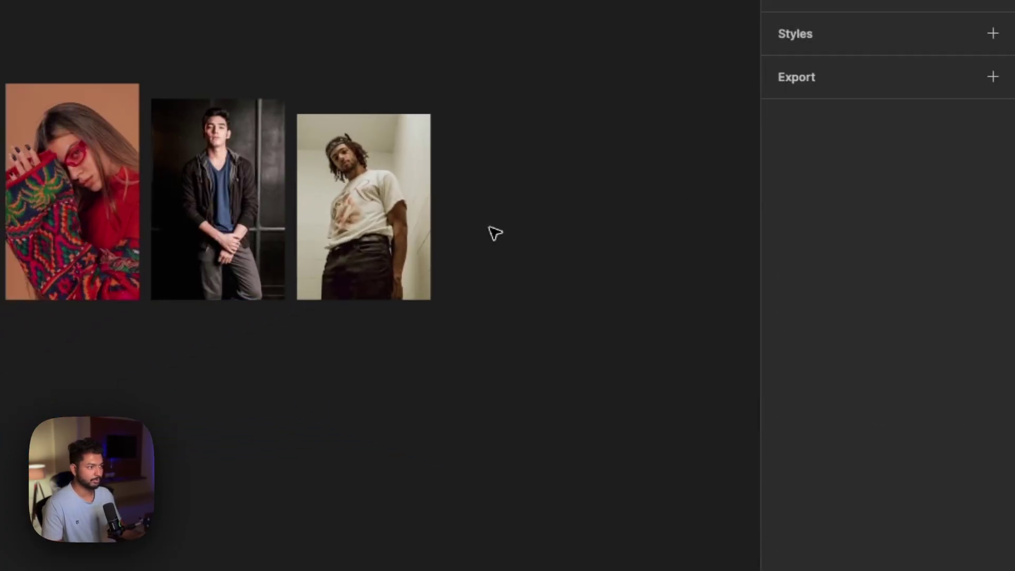
scroll(494, 231, left, 3)
scroll(494, 229, down, 5)
scroll(476, 254, up, 5)
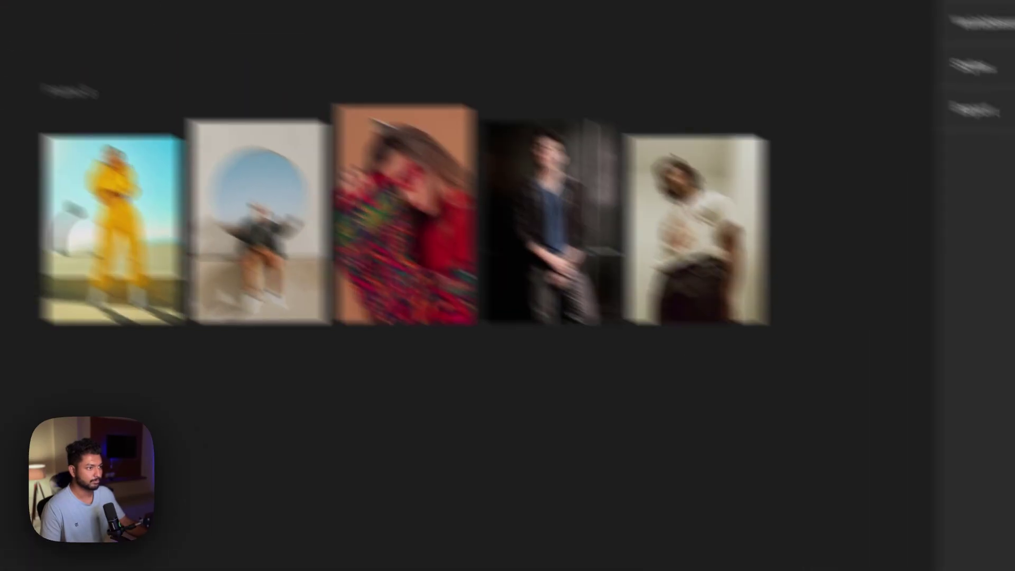
click(68, 91)
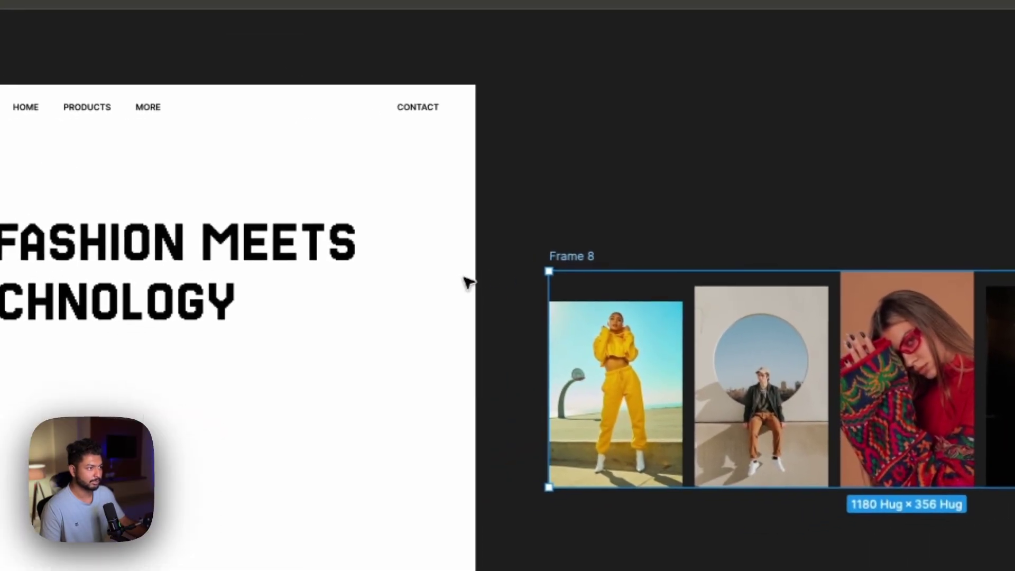
drag(587, 256, 267, 291)
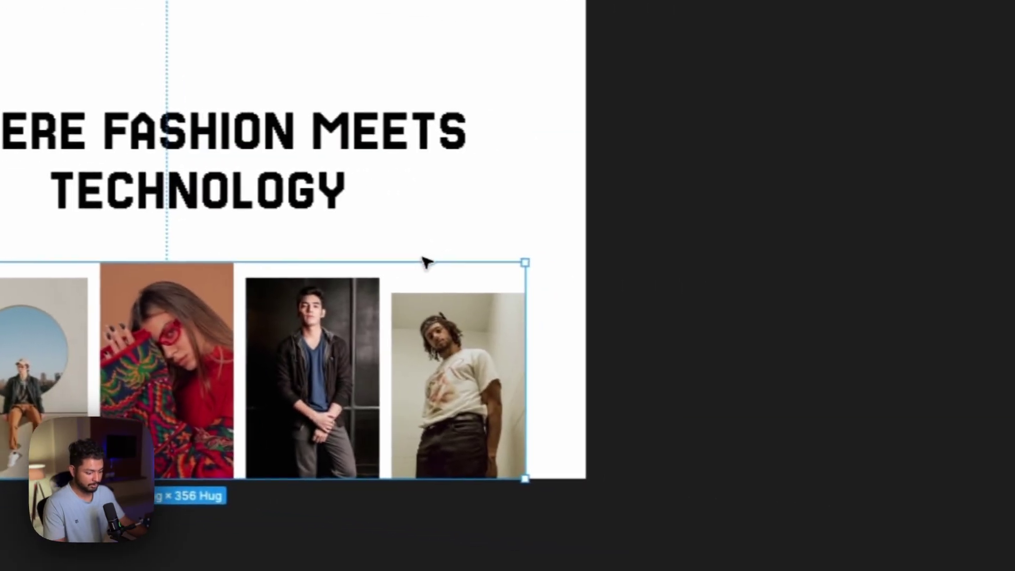
drag(501, 263, 554, 241)
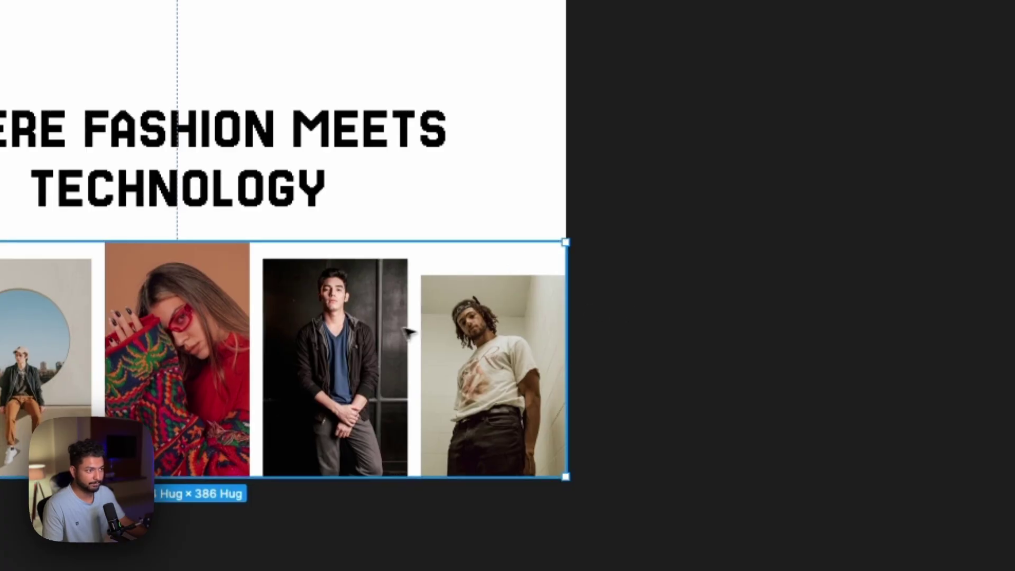
mouse_move(390, 334)
mouse_down()
mouse_move(390, 317)
mouse_move(392, 333)
mouse_up()
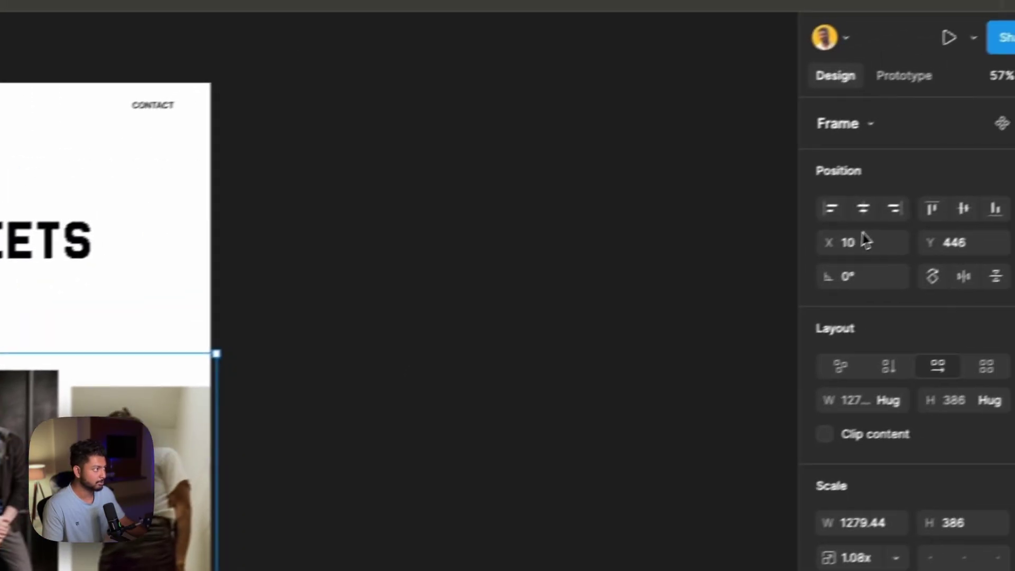
Centre the photo row horizontally within the page.
click(826, 220)
click(939, 218)
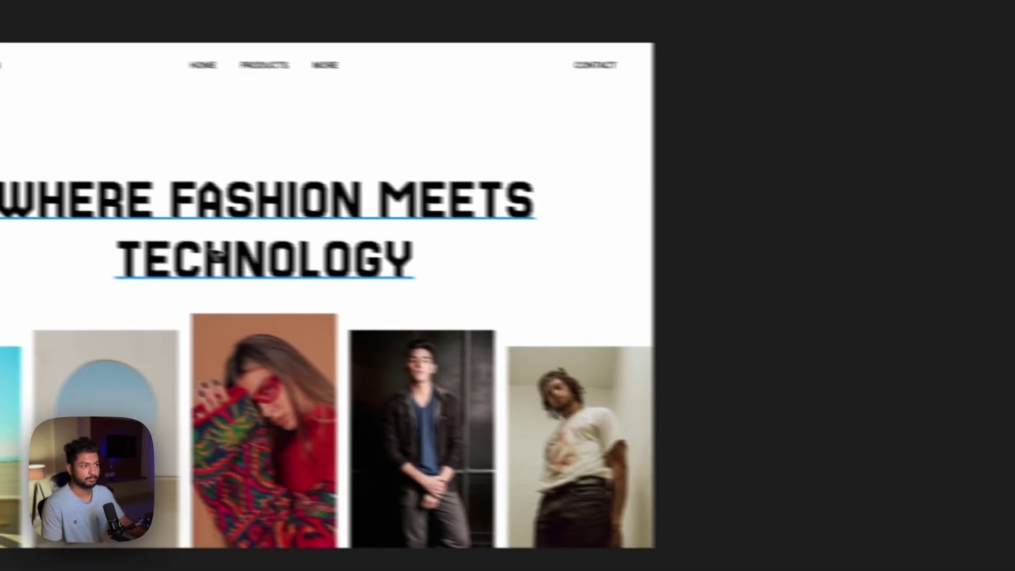
click(265, 248)
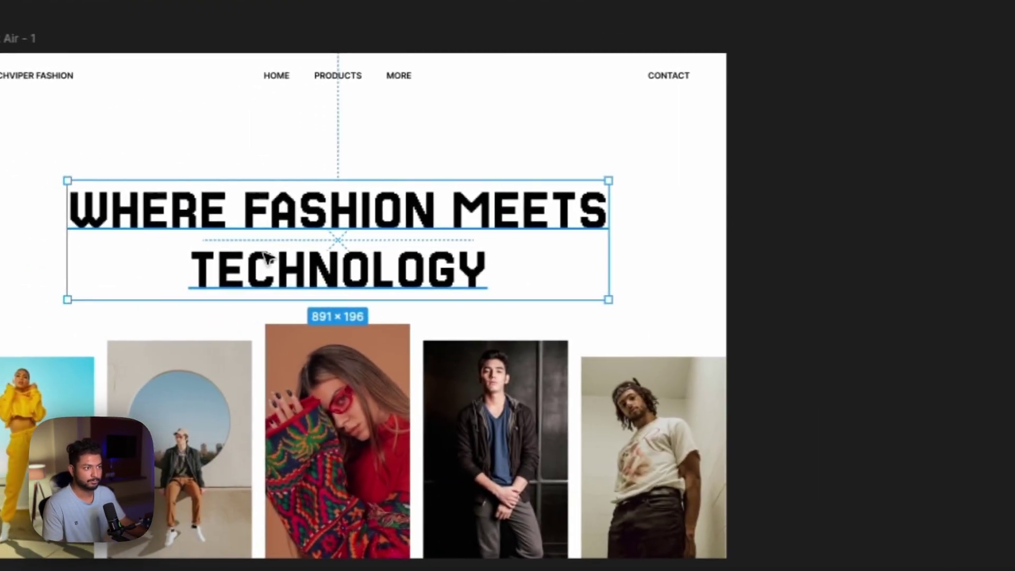
click(982, 268)
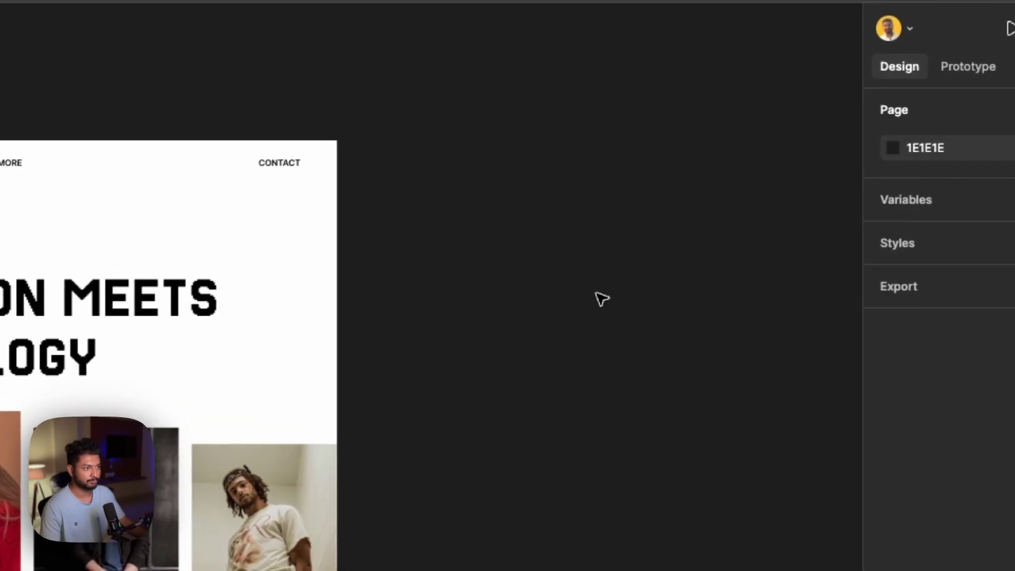
scroll(604, 299, up, 3)
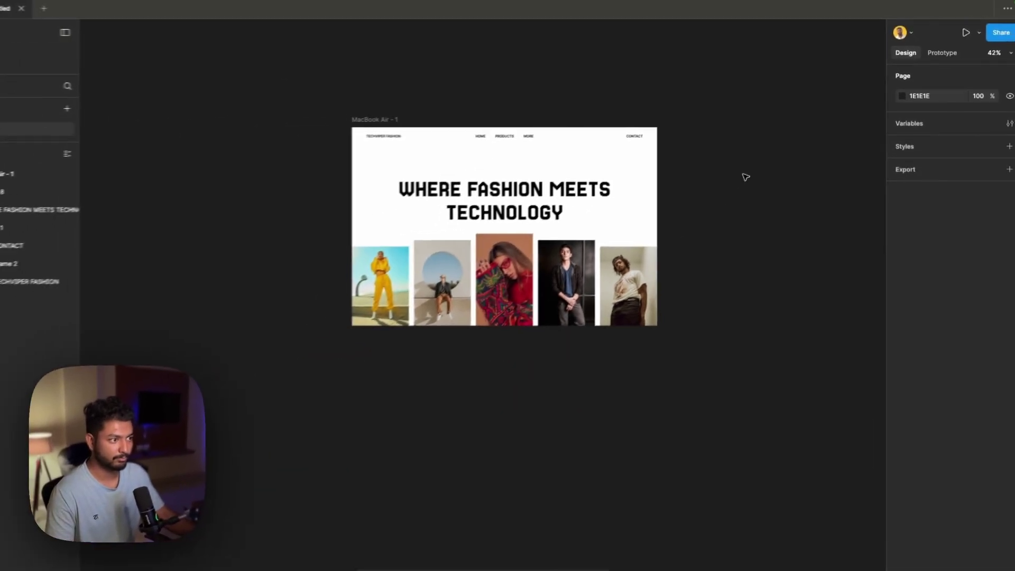
scroll(755, 169, right, 2)
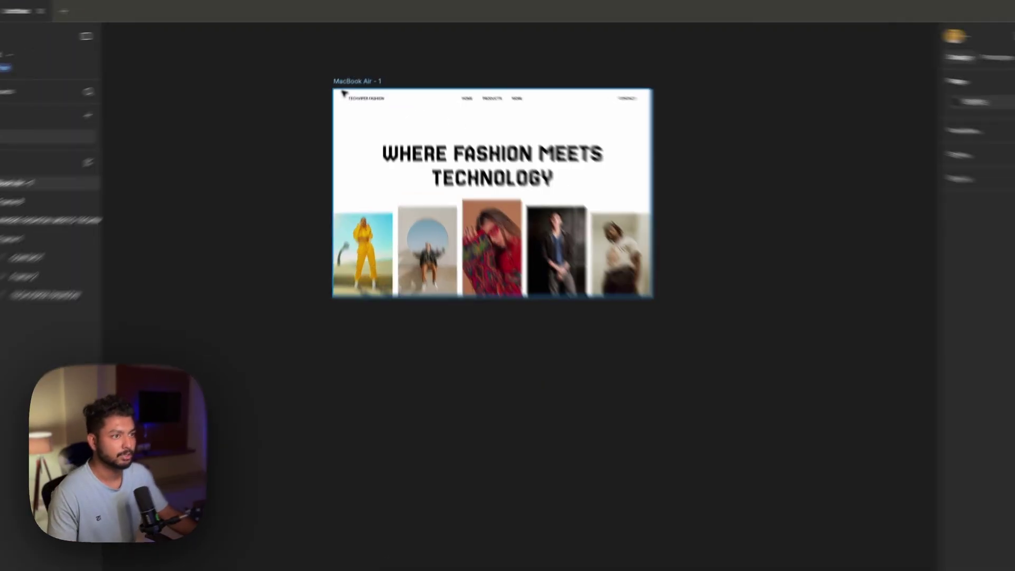
Give MacBook Air - 1 a Columns layout guide with Count 2 and Gutter 0.
click(352, 74)
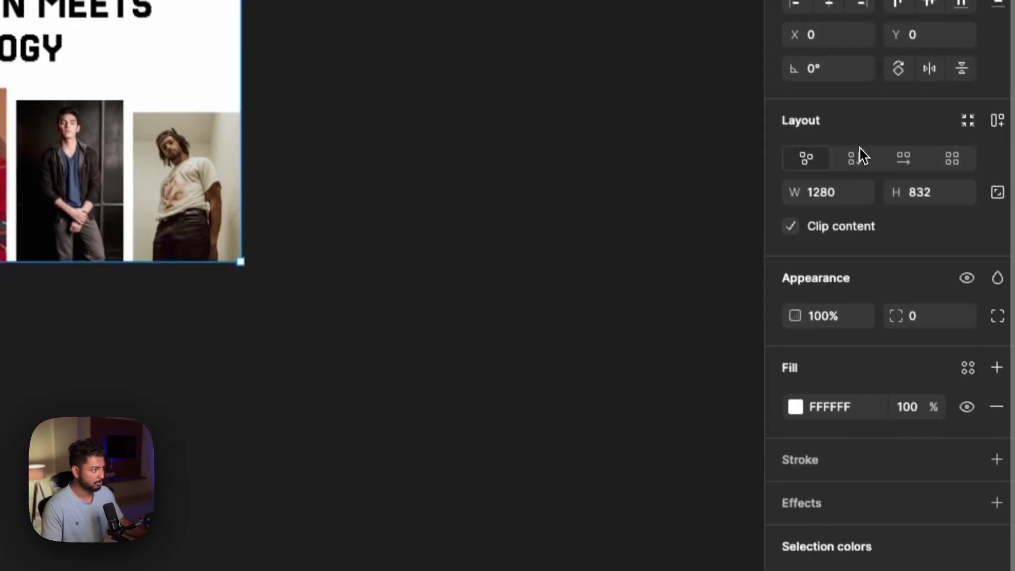
scroll(873, 406, down, 2)
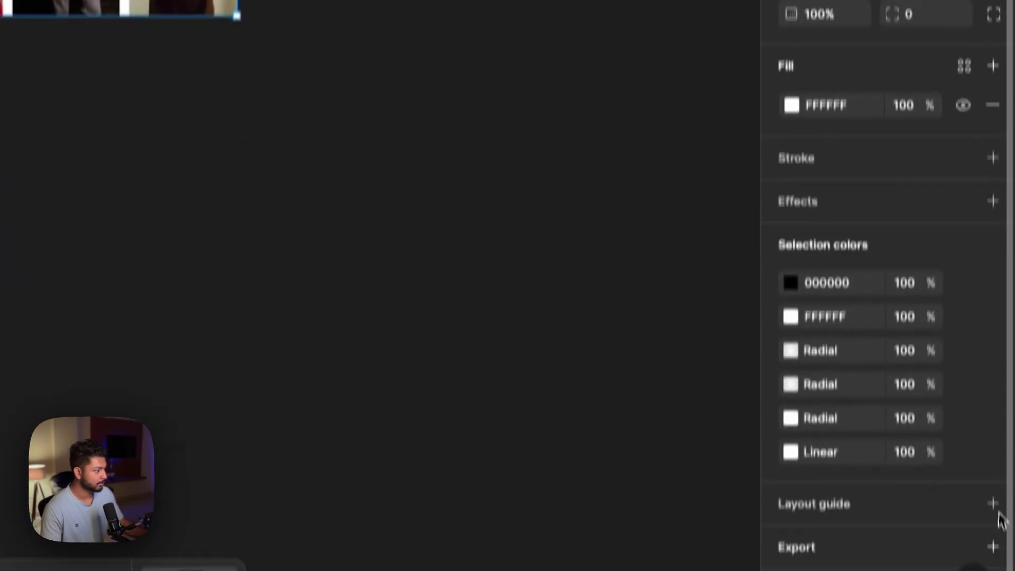
click(994, 458)
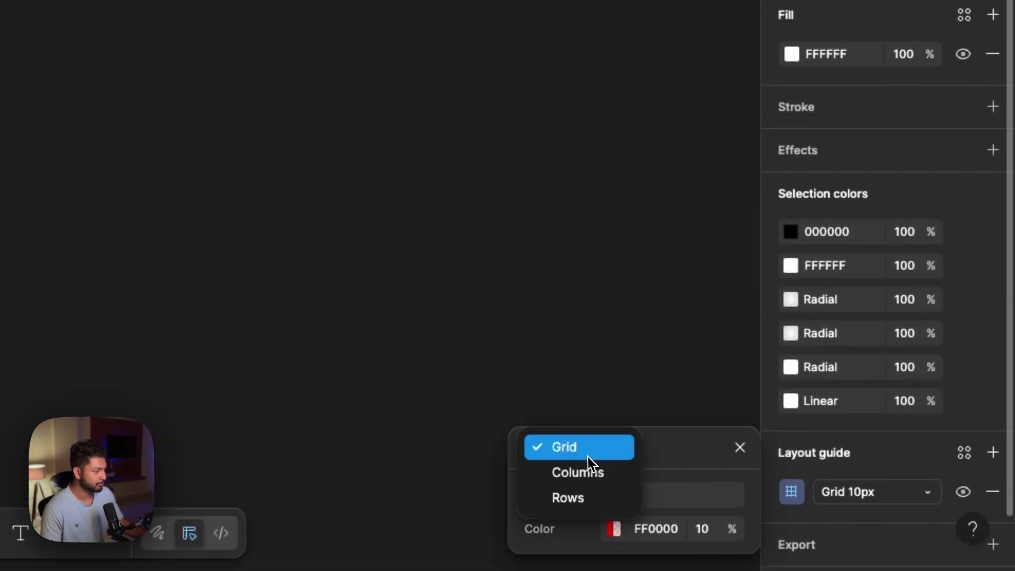
click(586, 474)
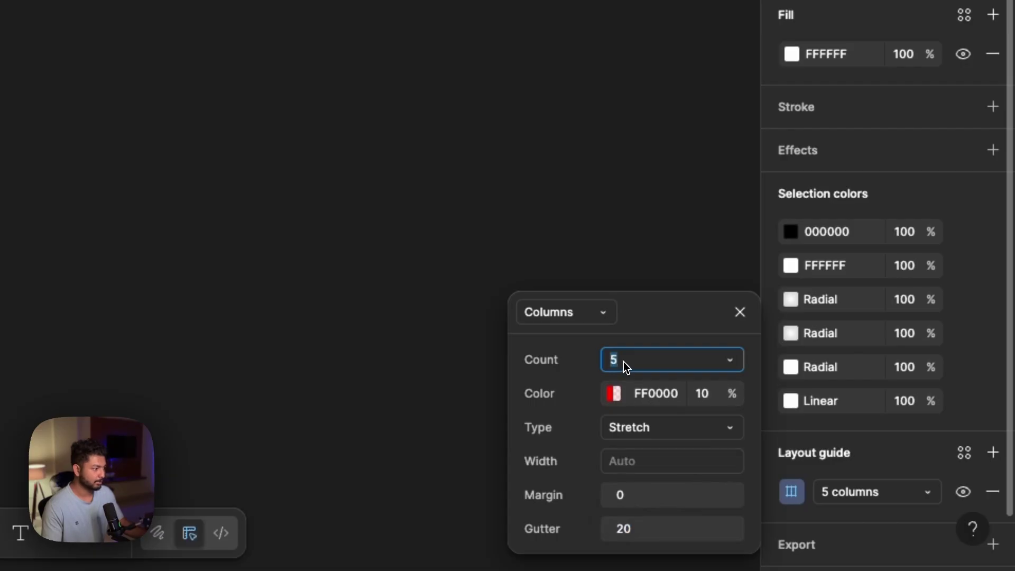
text(2)
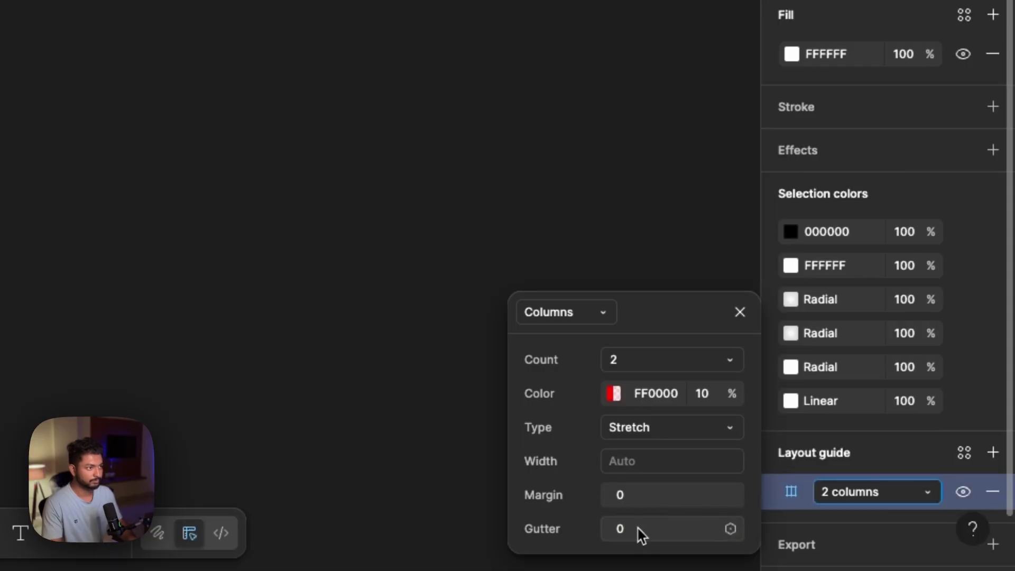
click(455, 302)
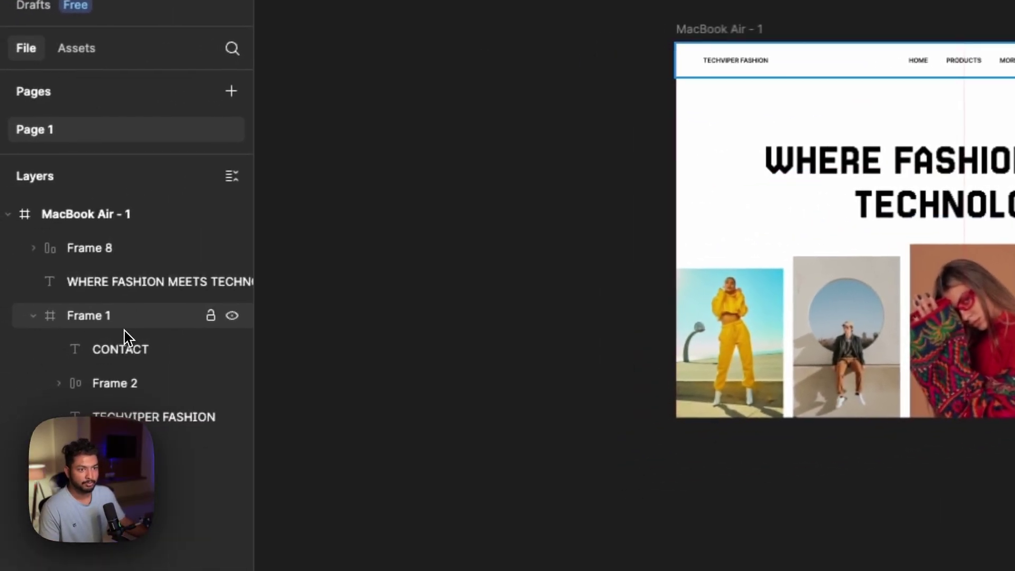
Lock Frame 1 and align the new 640×832 frame to the left half.
click(212, 316)
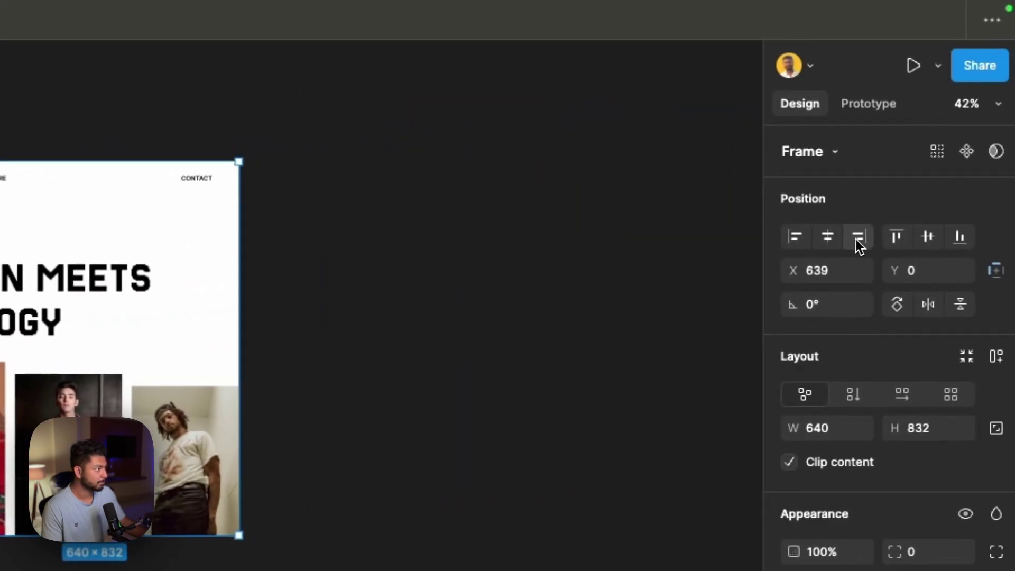
click(857, 239)
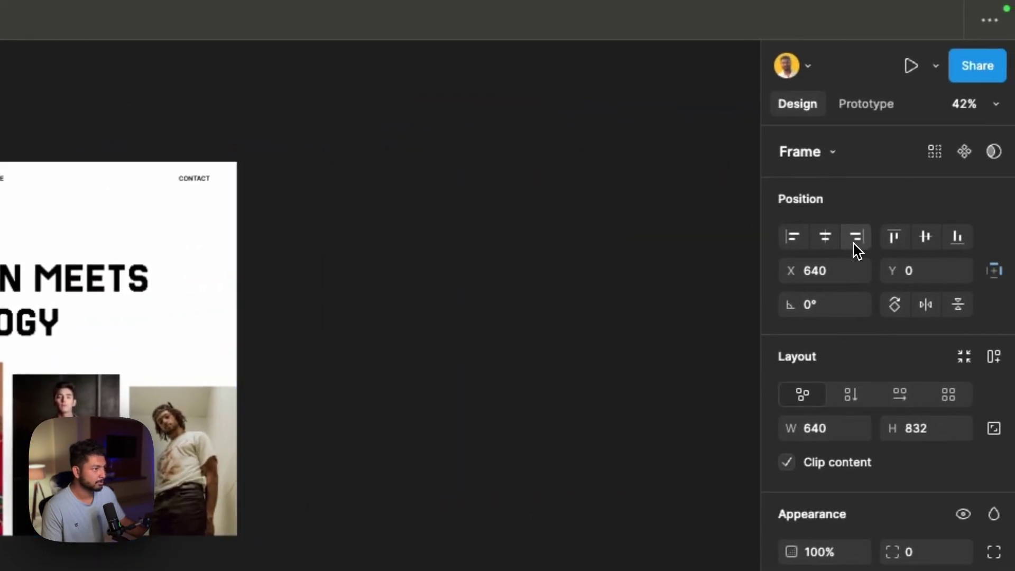
click(797, 238)
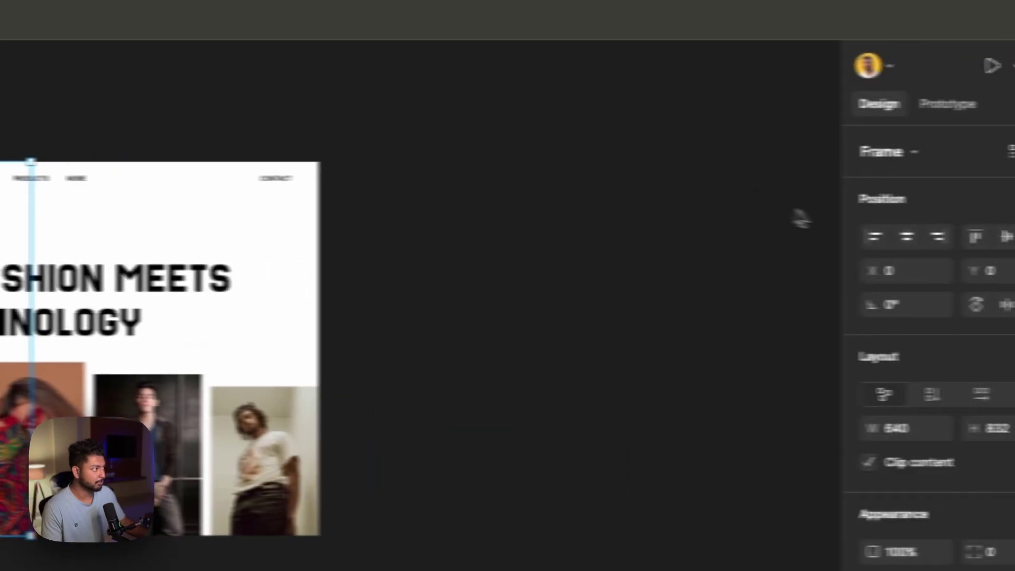
Place a second half-page frame on the right half and select it.
key(ctrl+z)
click(605, 183)
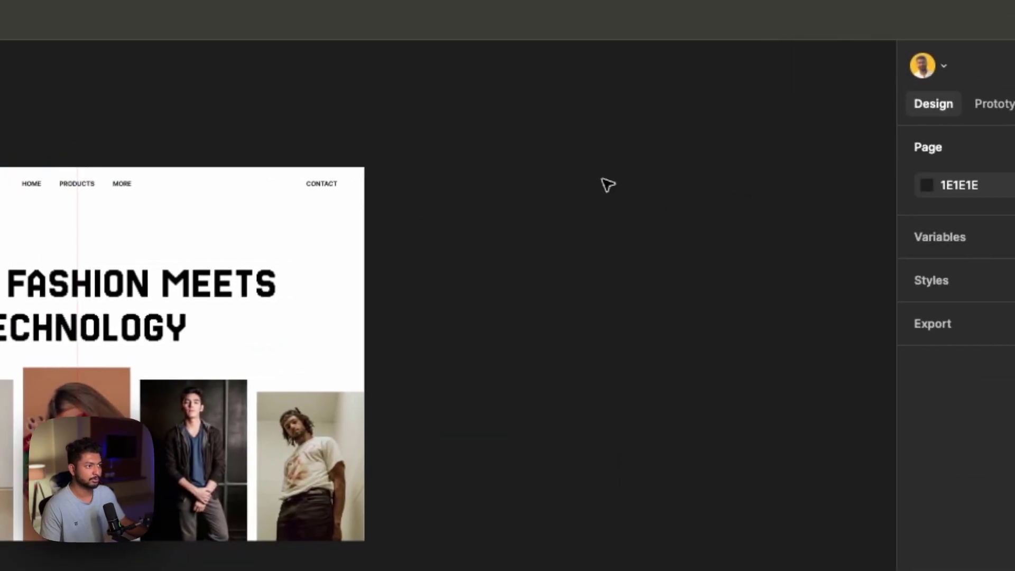
scroll(603, 184, right, 5)
click(27, 270)
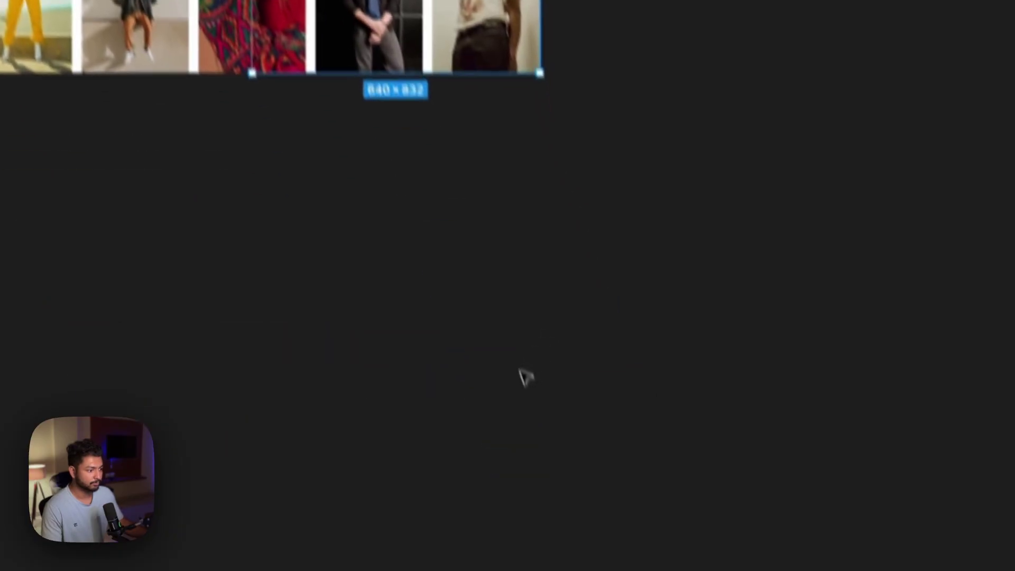
Search Unsplash for MODEL and insert the woman-on-truck photo into the right half.
click(531, 532)
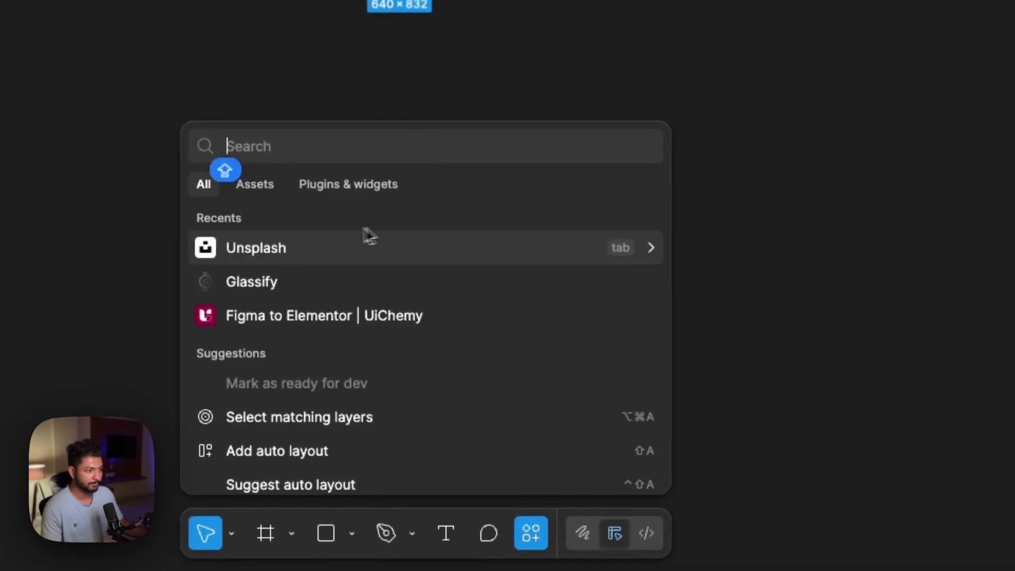
click(312, 248)
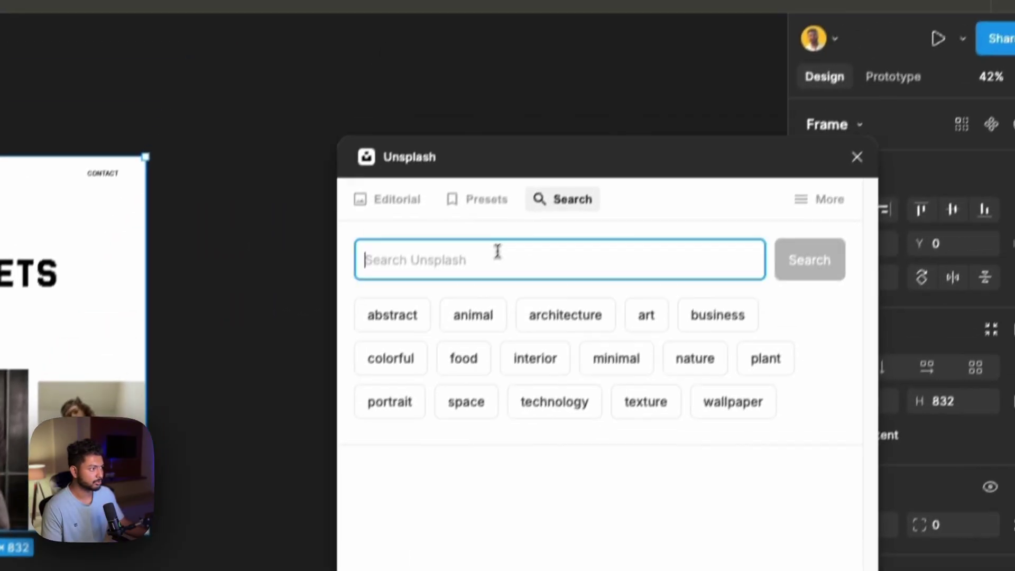
text(MODE)
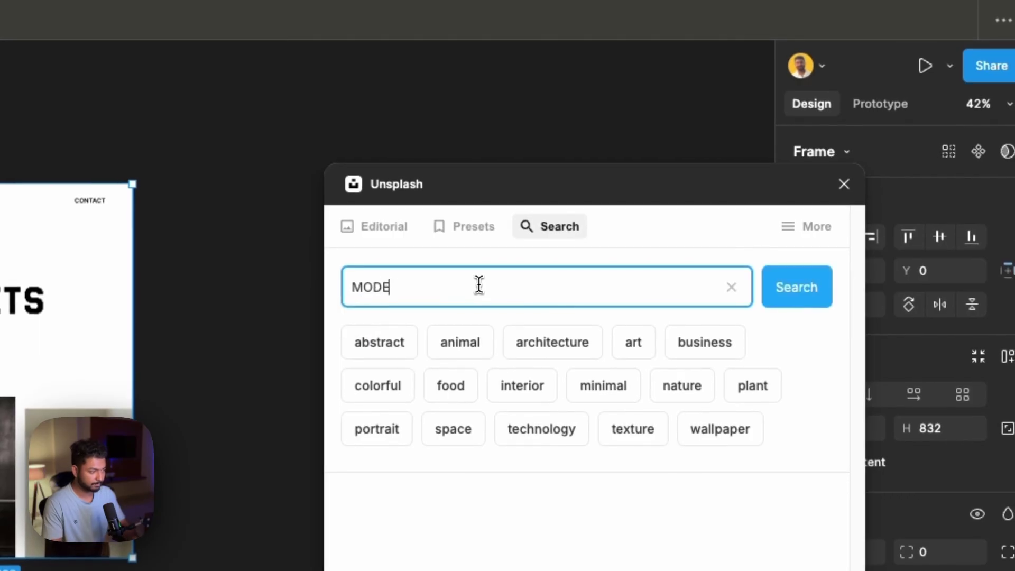
text(L)
key(Return)
scroll(717, 333, down, 10)
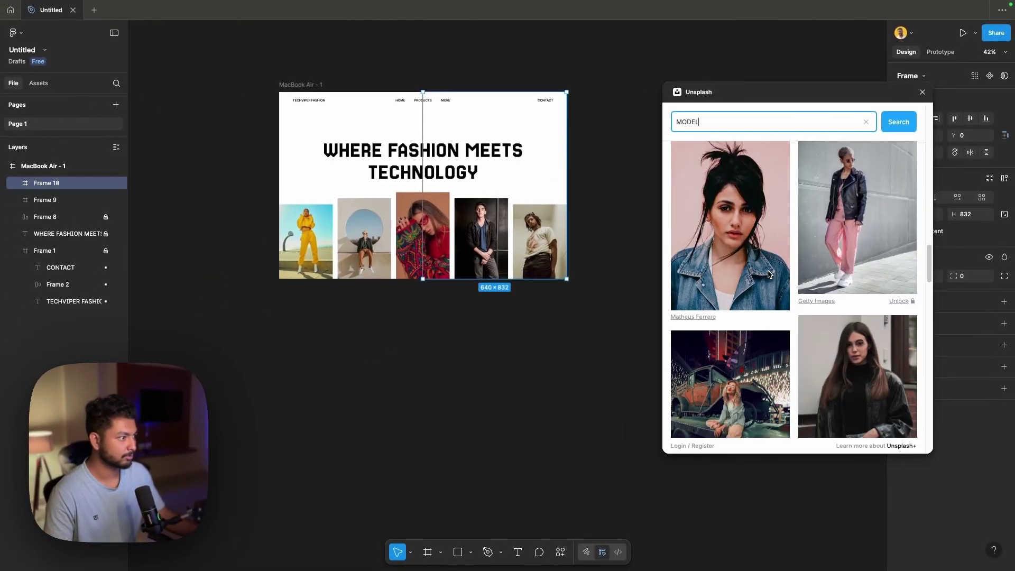
scroll(769, 274, down, 3)
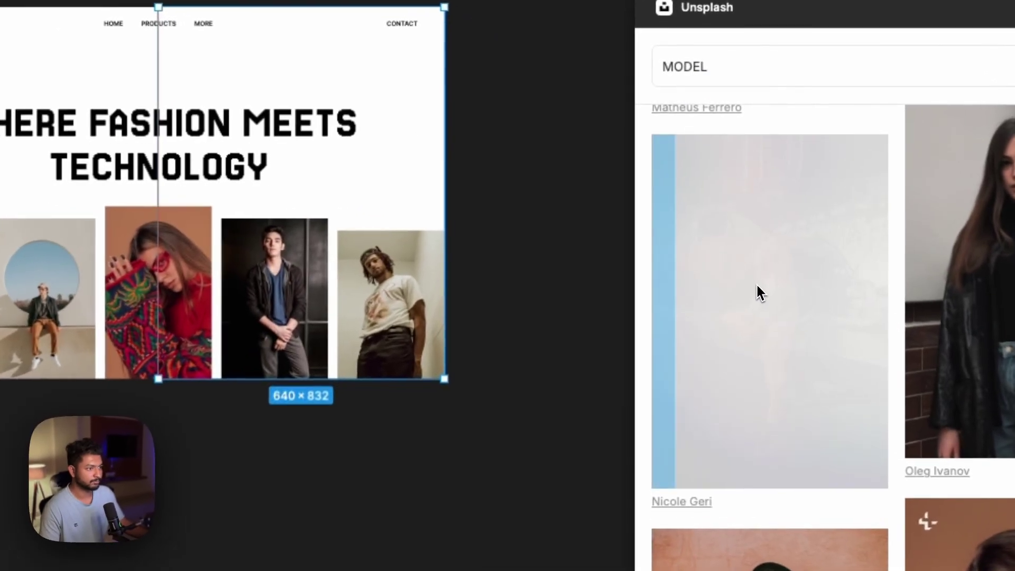
click(757, 284)
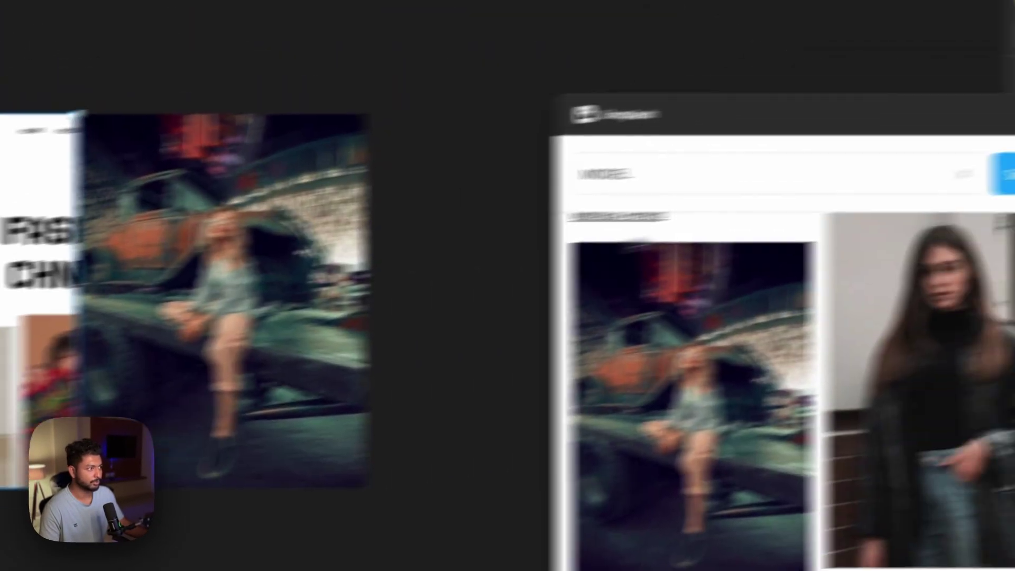
Search again for male model photos, then close the Unsplash plugin.
click(920, 129)
text(MEN)
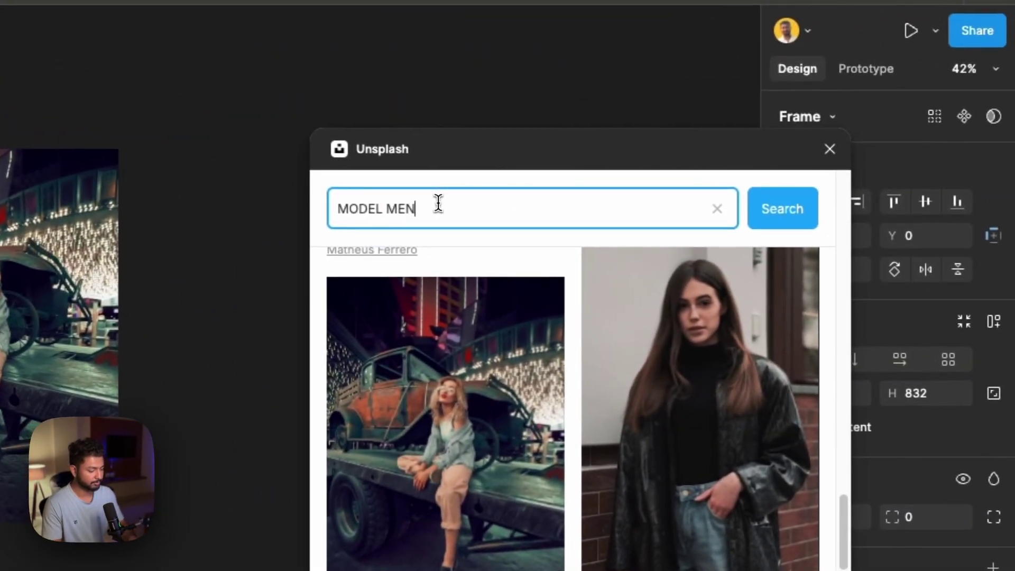
key(Return)
scroll(476, 288, down, 10)
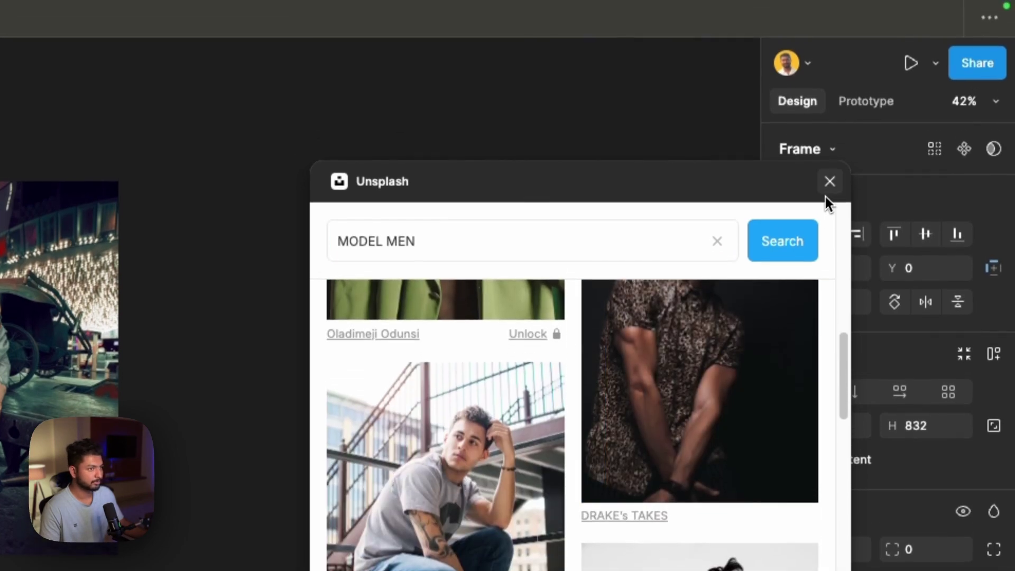
click(830, 161)
click(470, 177)
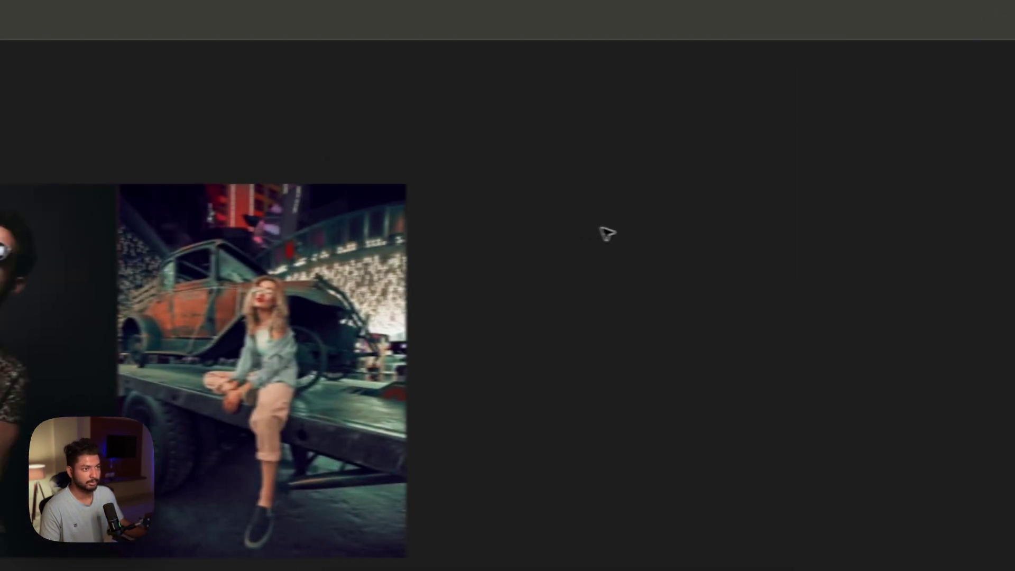
scroll(466, 246, up, 5)
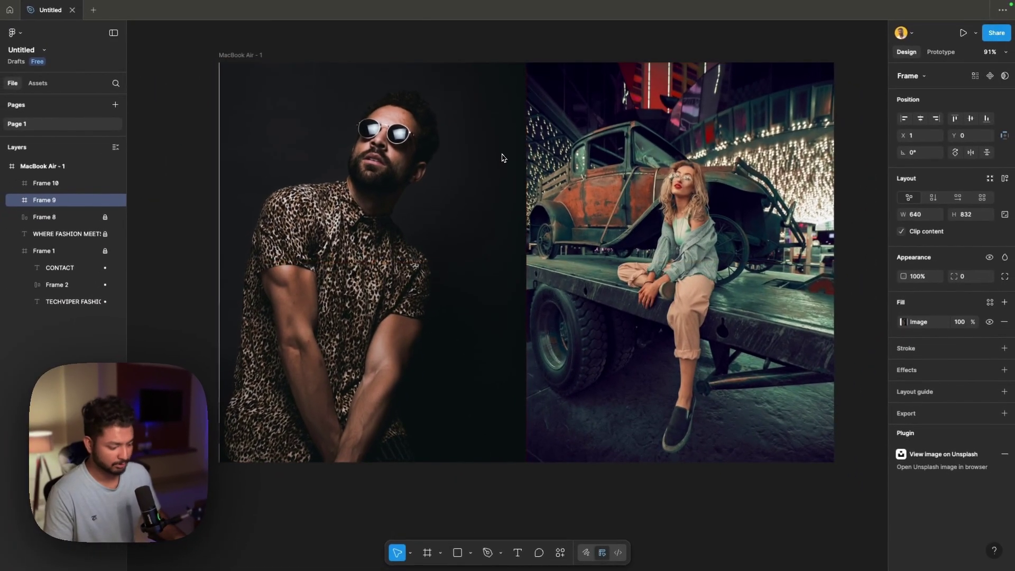
Nudge the man photo flush to the left edge and keep its image scale mode on Fill.
key(Left)
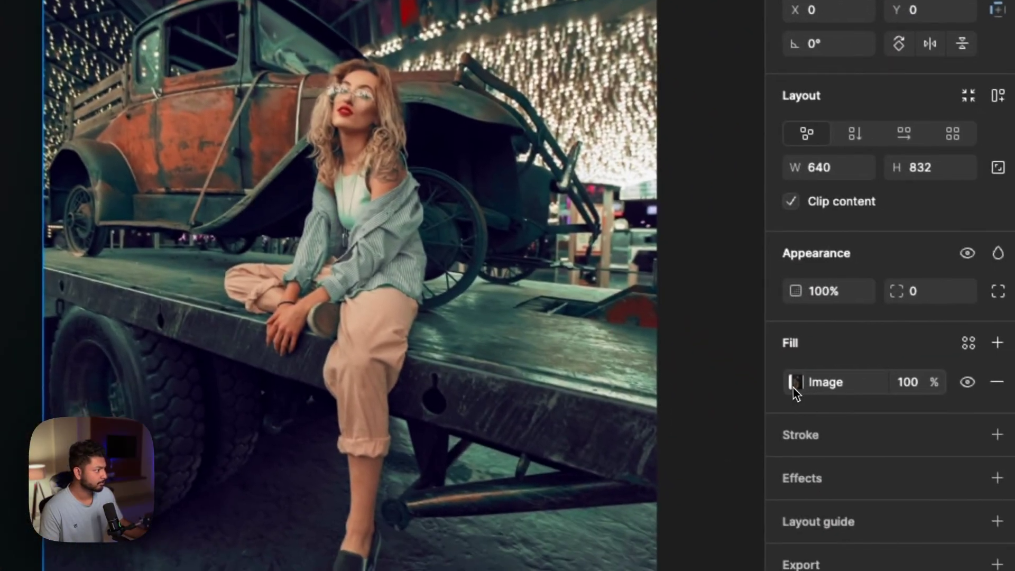
click(792, 379)
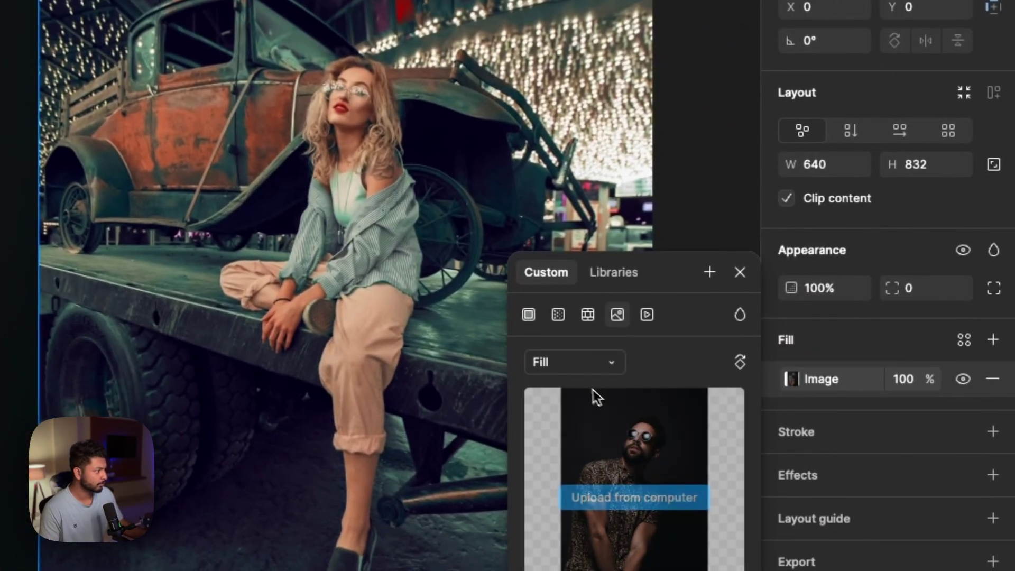
click(587, 365)
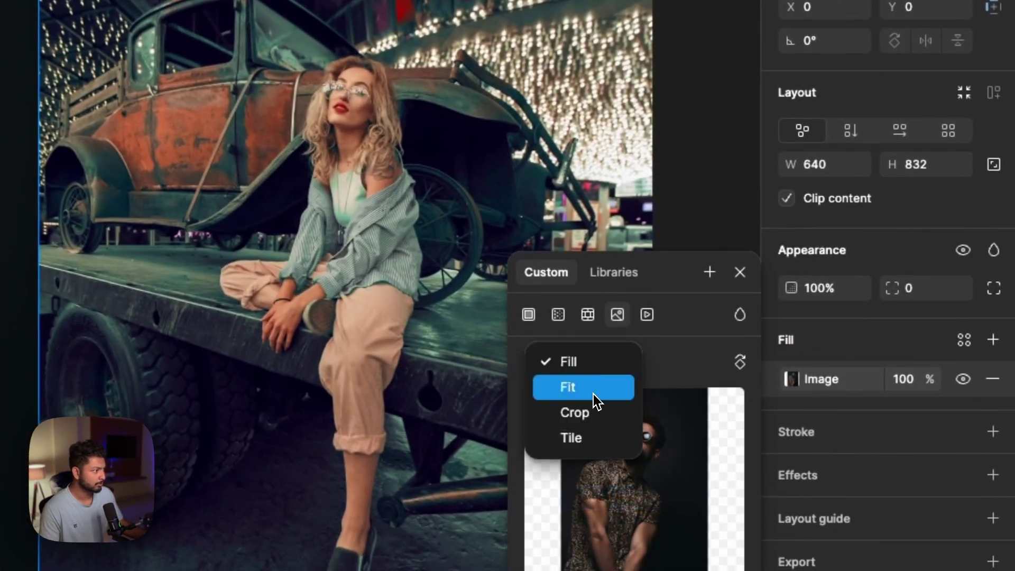
click(601, 373)
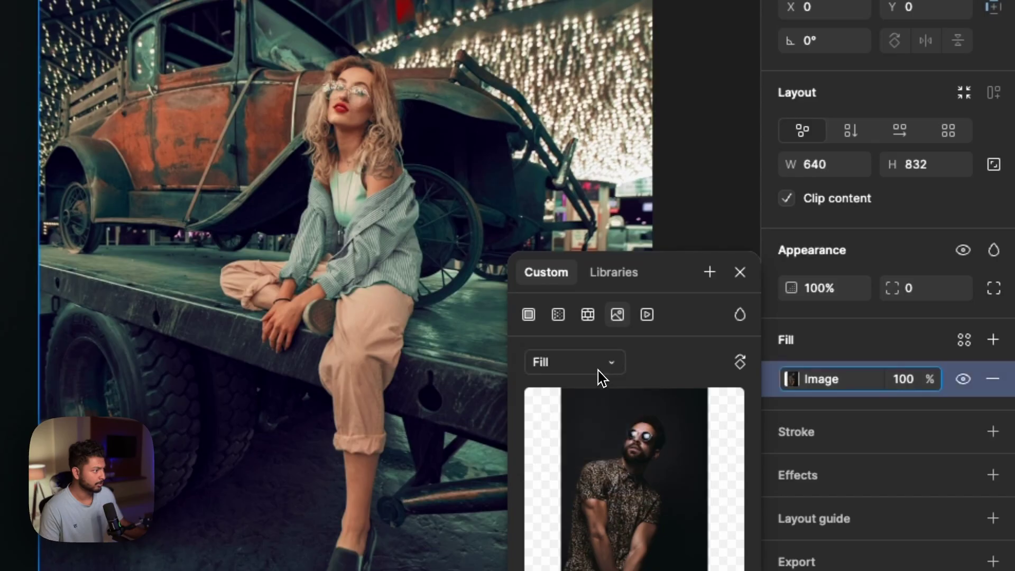
click(671, 200)
Bring the navigation bar layer Frame 1 to the front above the photos.
scroll(625, 212, down, 5)
scroll(624, 212, right, 10)
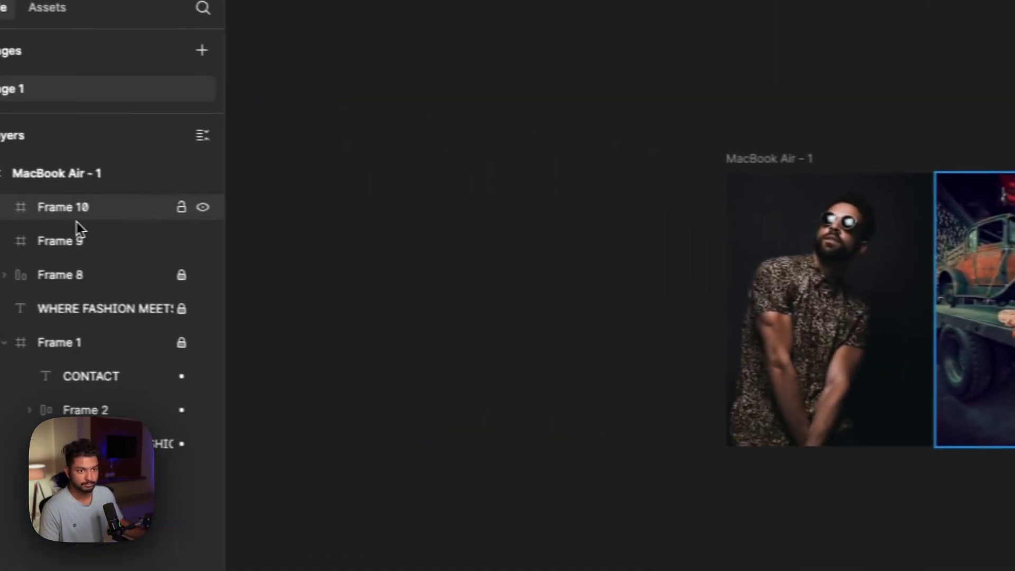
click(109, 351)
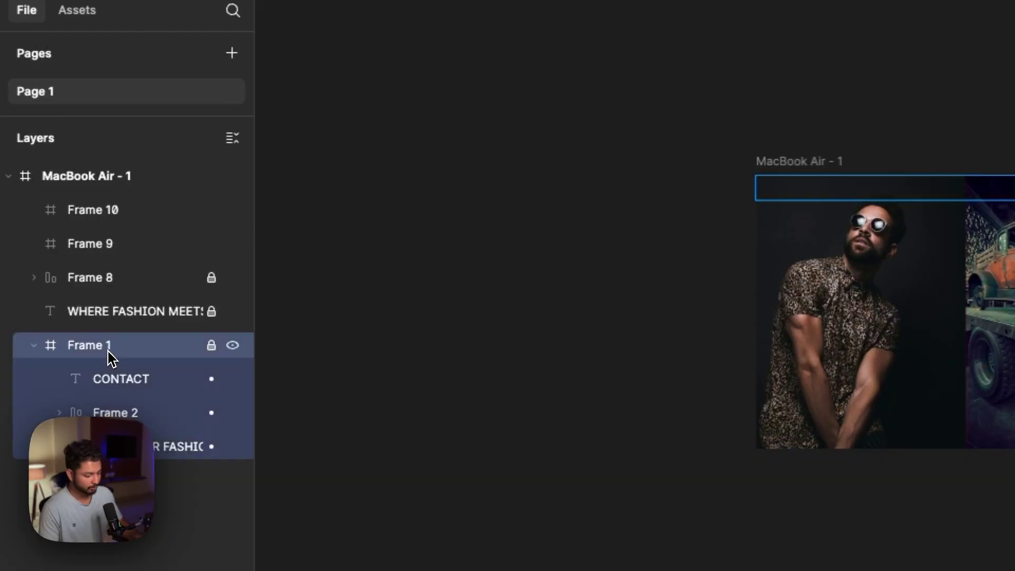
key(ctrl+alt+])
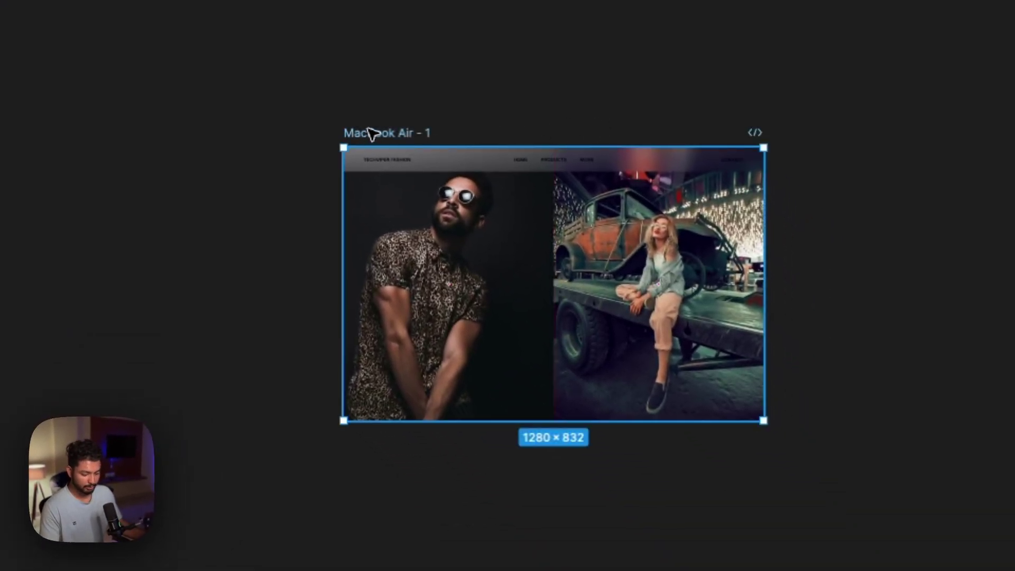
Duplicate the page as MacBook Air - 2 and unlock the original page's layers.
alt+drag(370, 133, 373, 503)
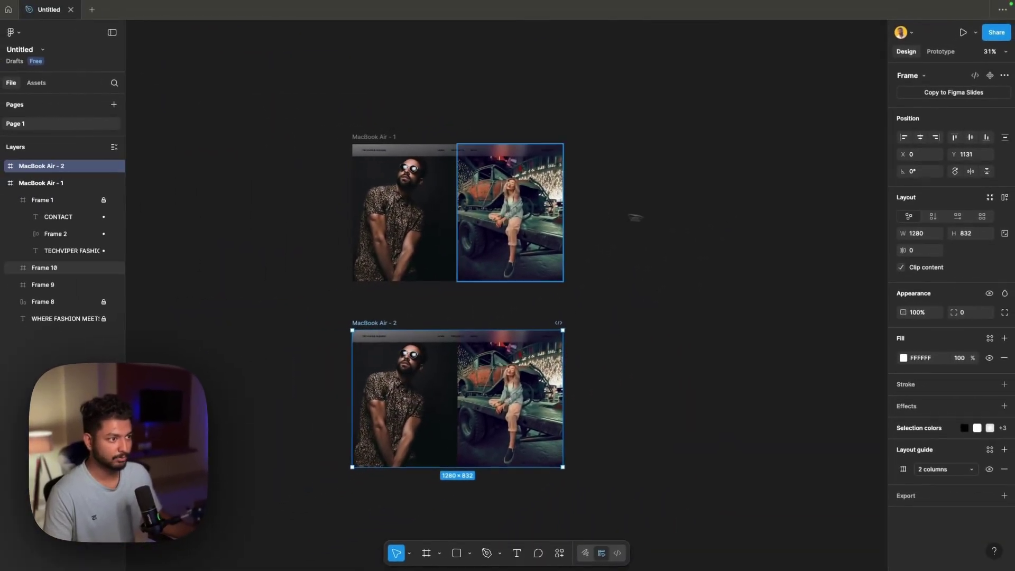
click(371, 137)
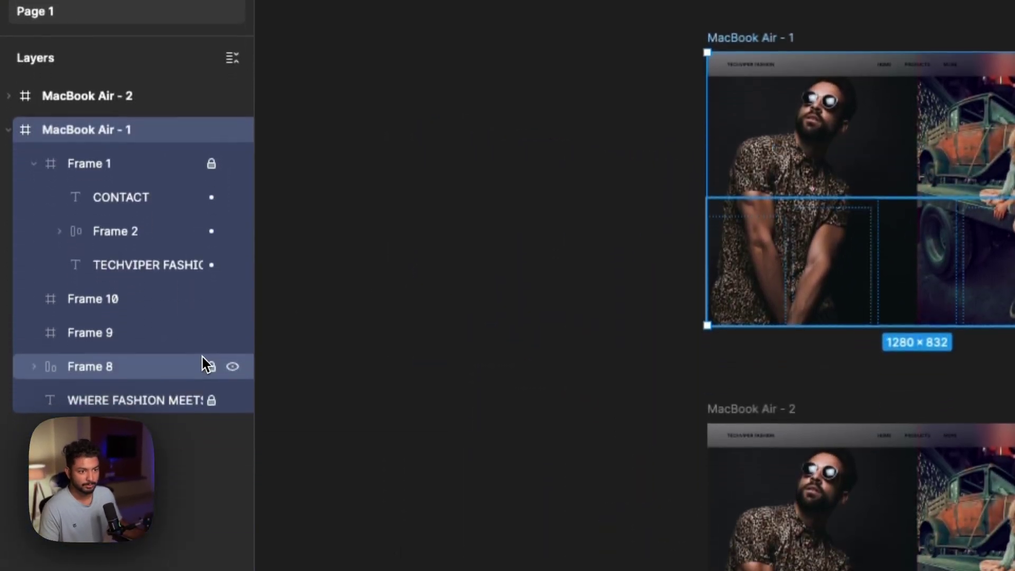
click(211, 395)
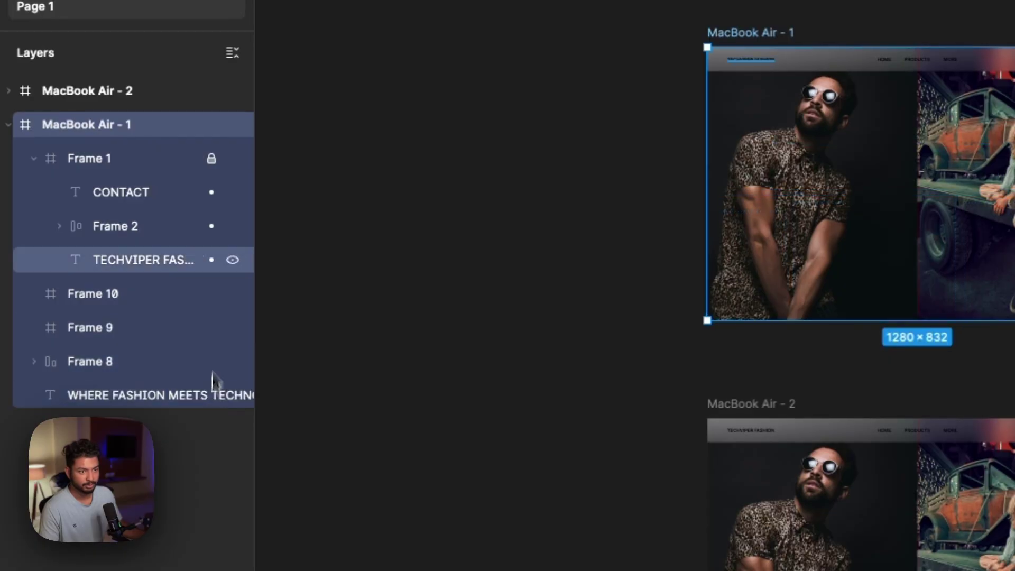
click(211, 158)
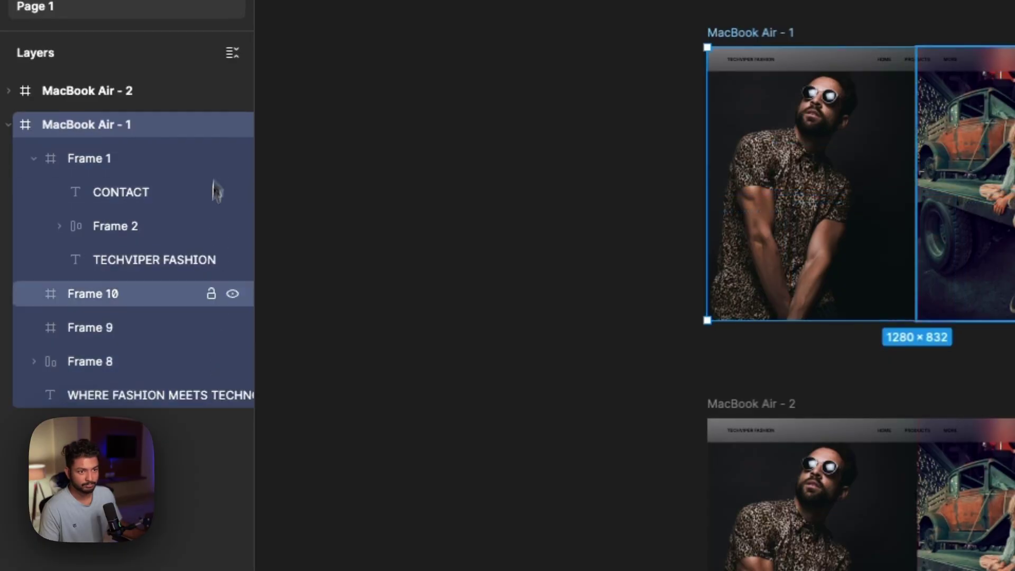
Hide Frame 9 and Frame 10 in MacBook Air - 1, keeping the Frame 8 row visible.
click(141, 336)
click(228, 331)
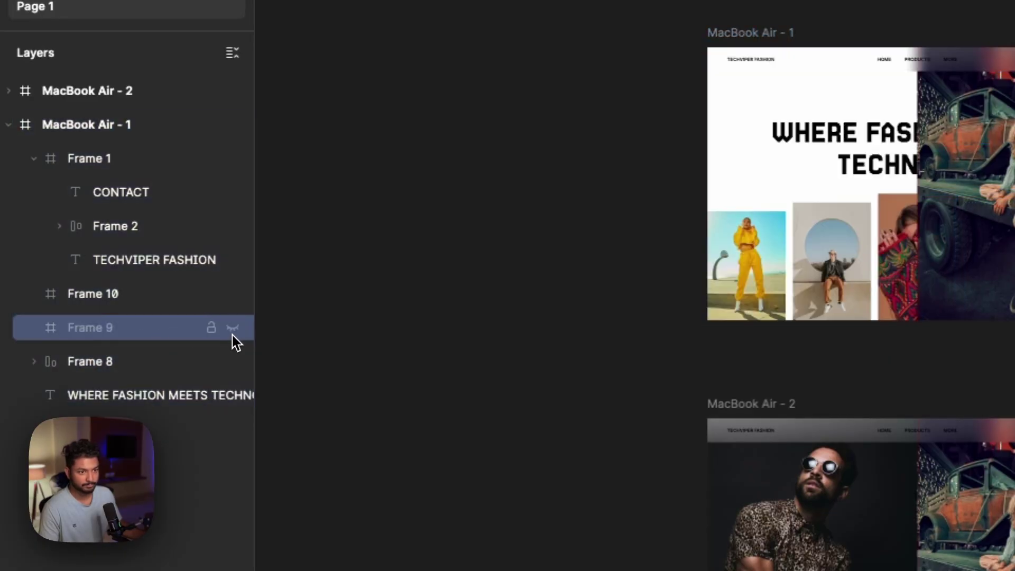
click(231, 363)
click(232, 362)
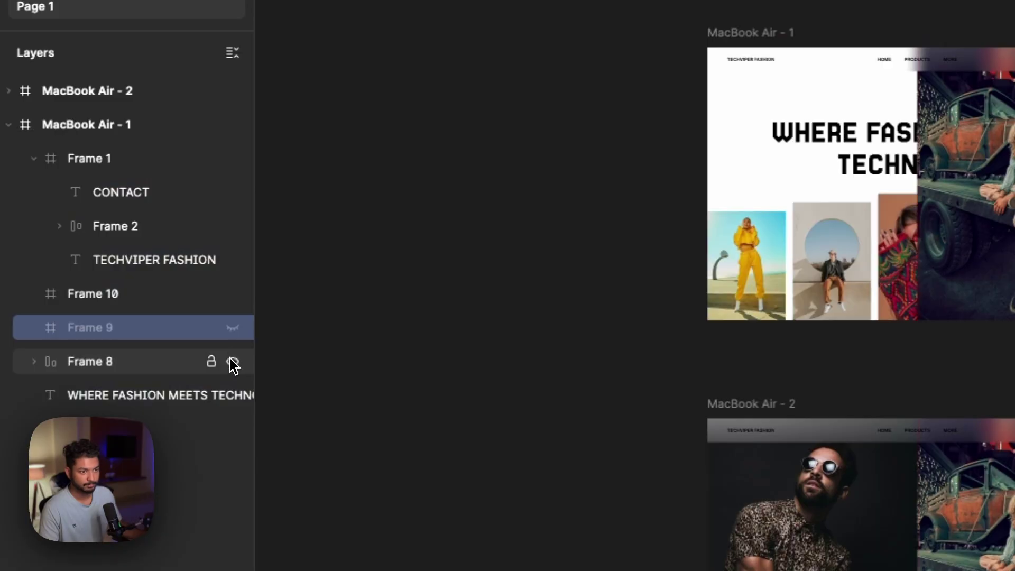
click(232, 294)
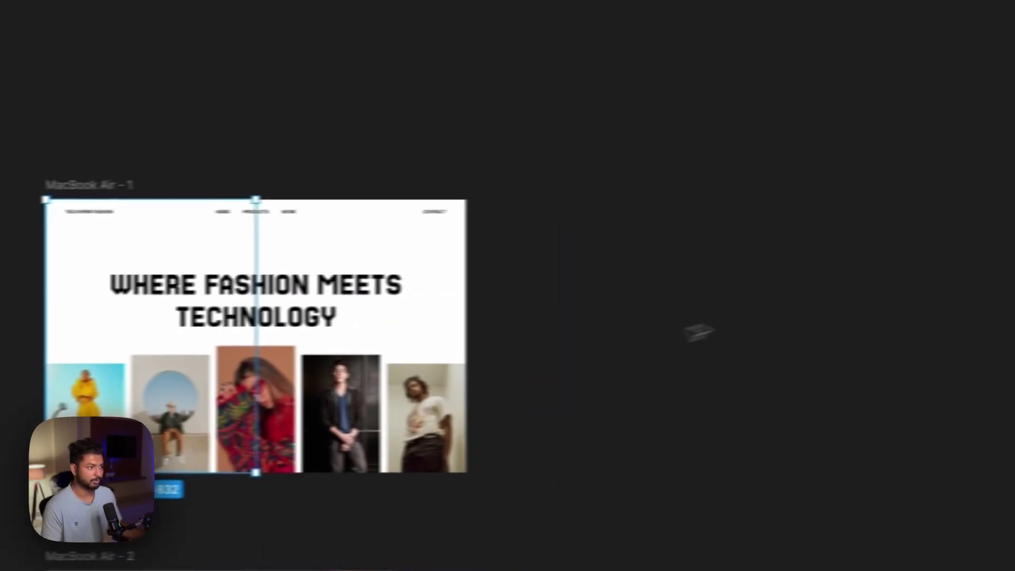
click(693, 263)
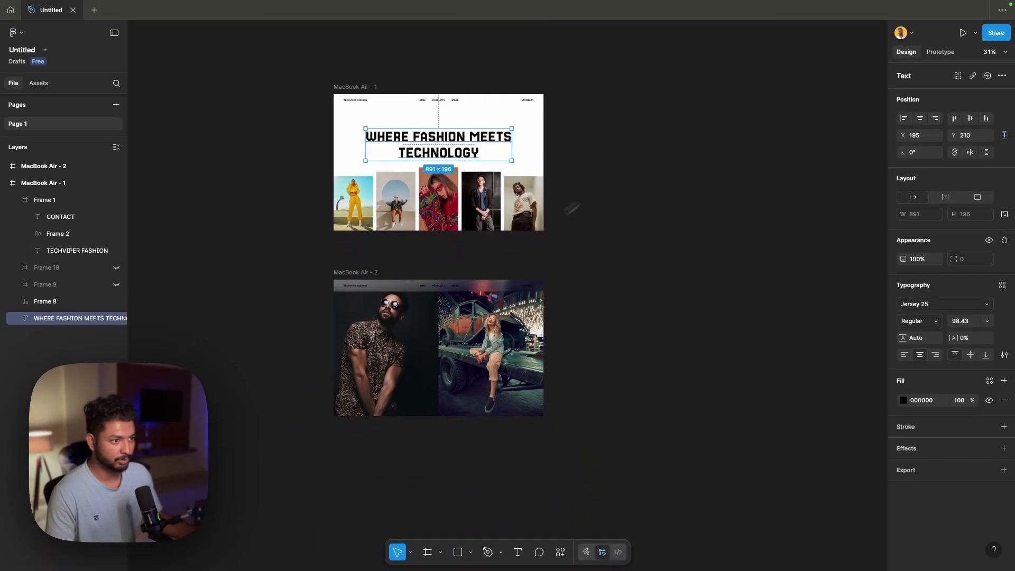
click(366, 309)
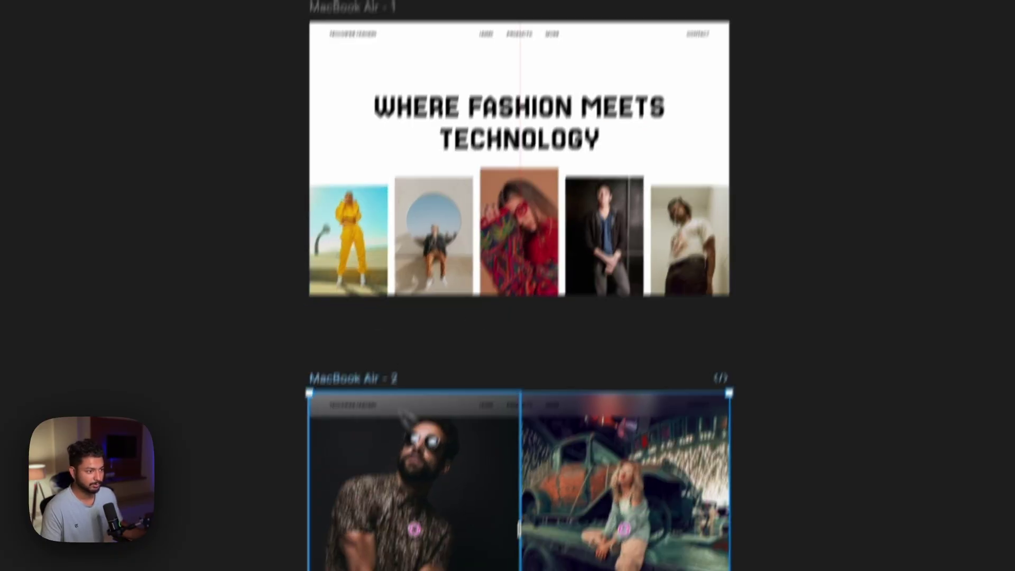
click(474, 489)
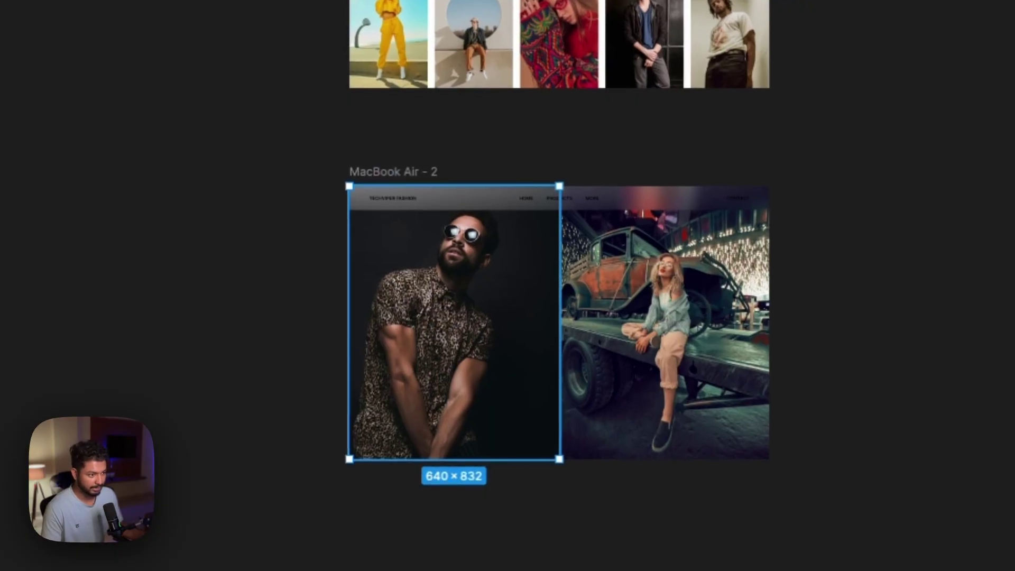
Slide Frame 9's man photo left and the truck photo right until MEETS shows between them.
drag(512, 274, 439, 274)
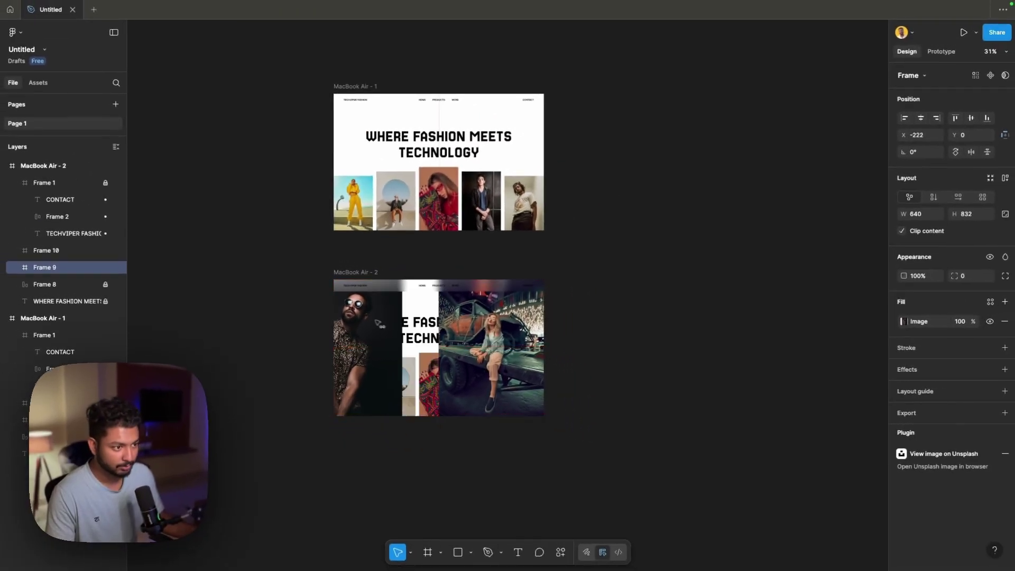
drag(378, 323, 356, 319)
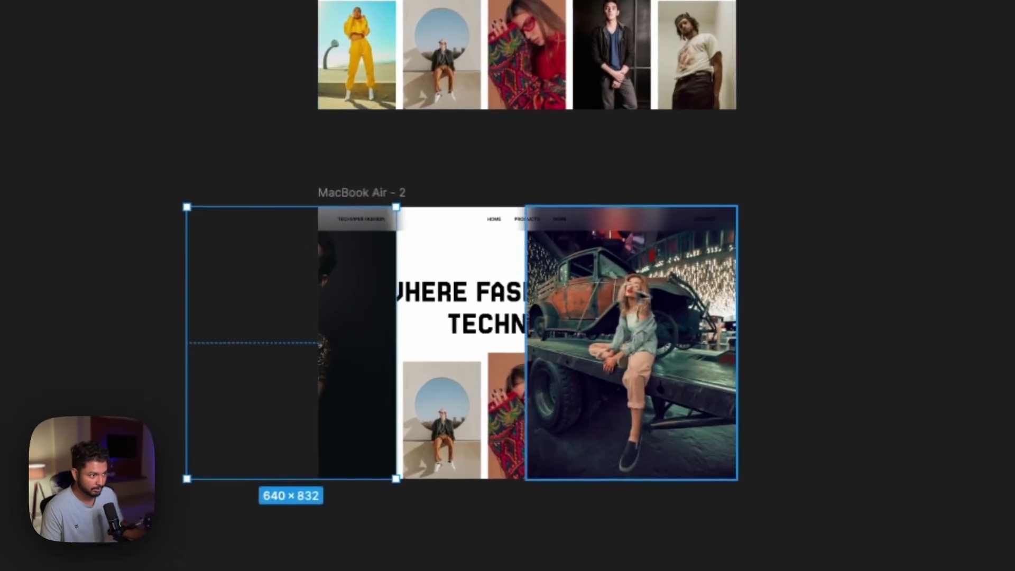
click(510, 327)
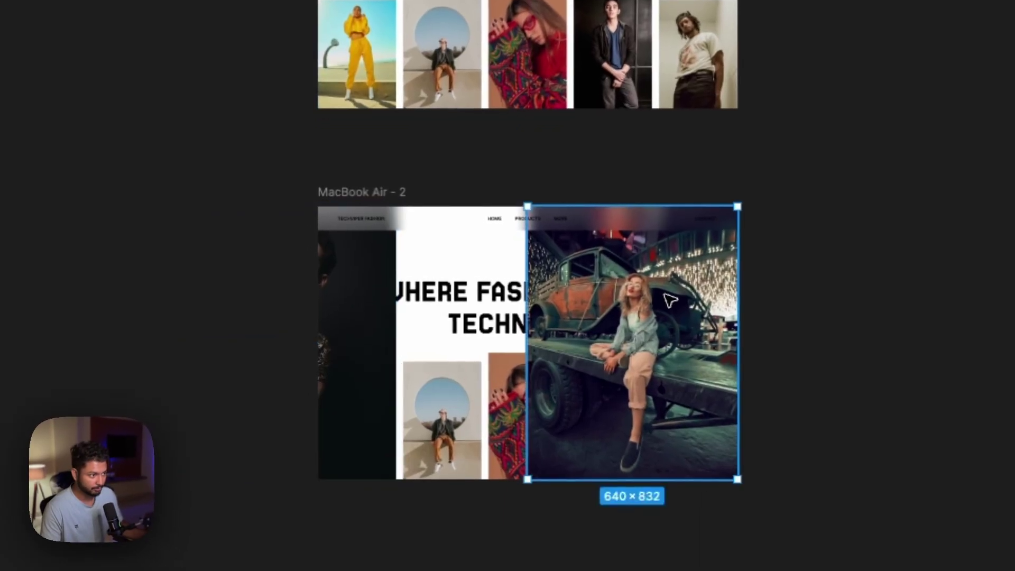
drag(669, 300, 808, 319)
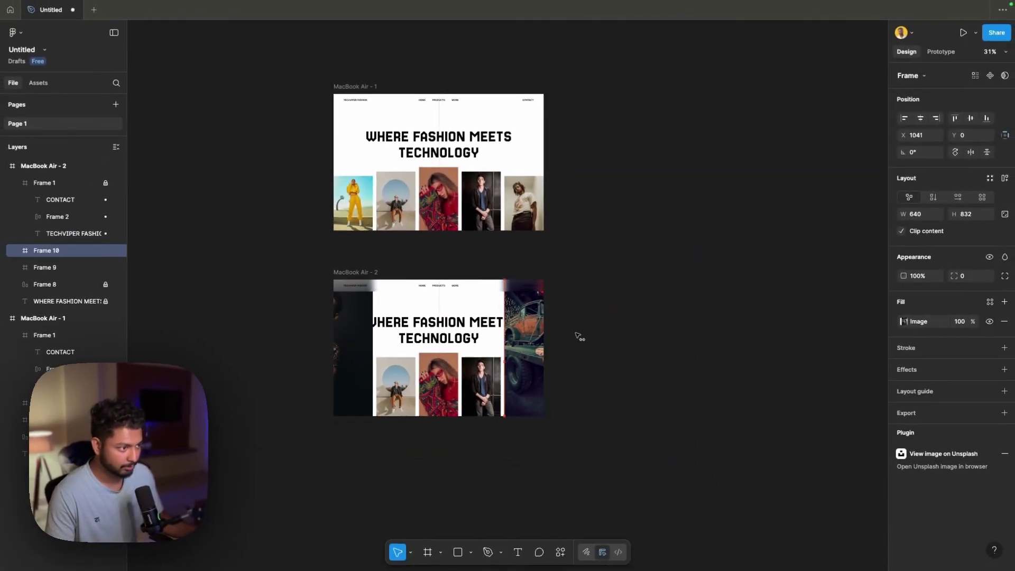
drag(580, 337, 582, 338)
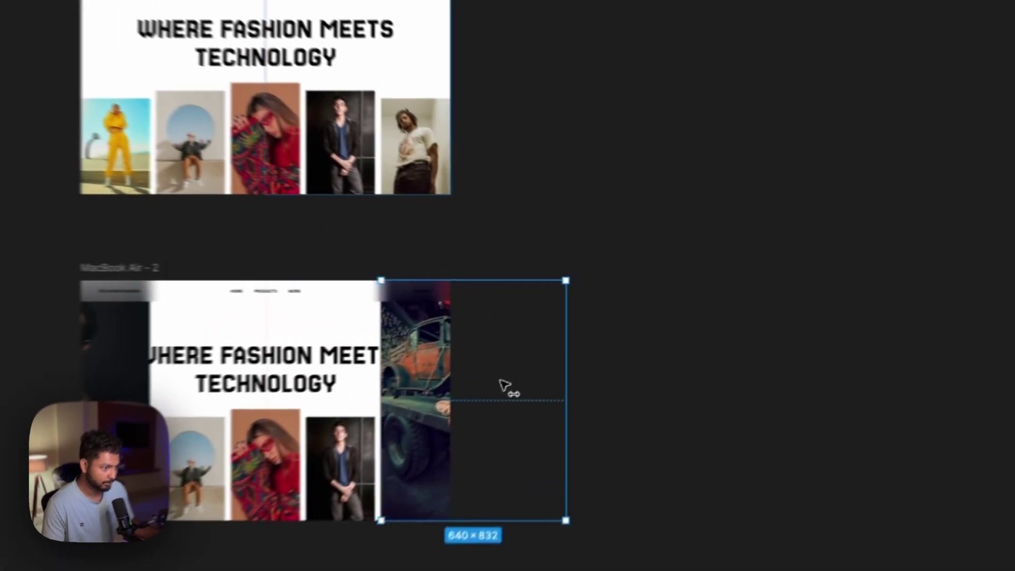
click(708, 329)
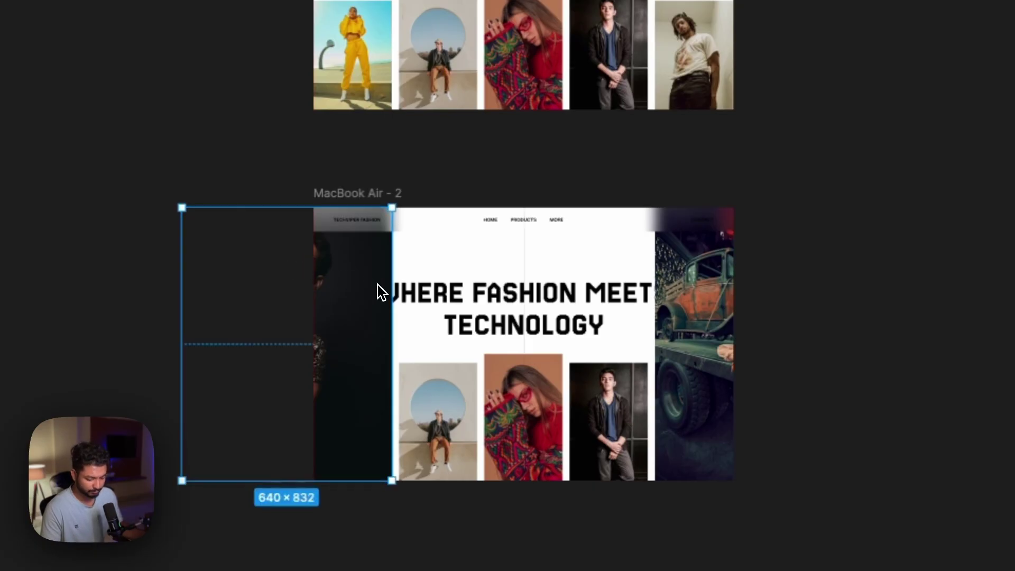
drag(381, 287, 374, 286)
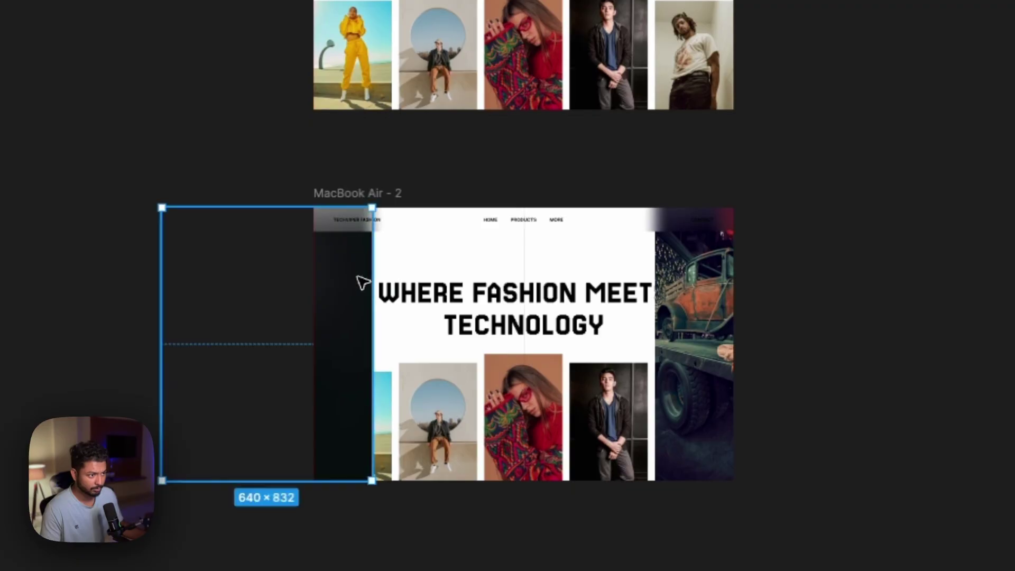
click(703, 305)
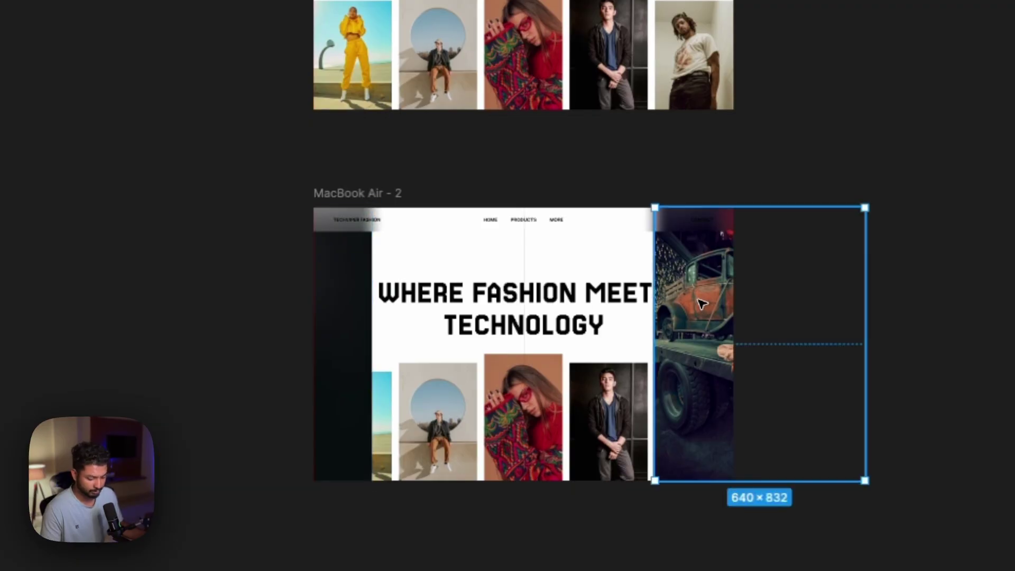
drag(702, 303, 737, 317)
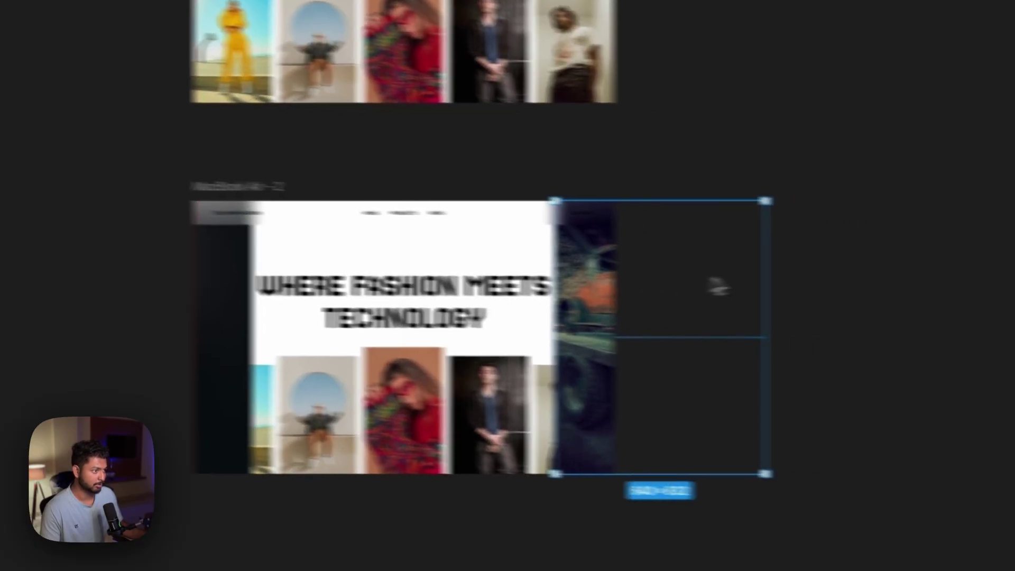
click(764, 249)
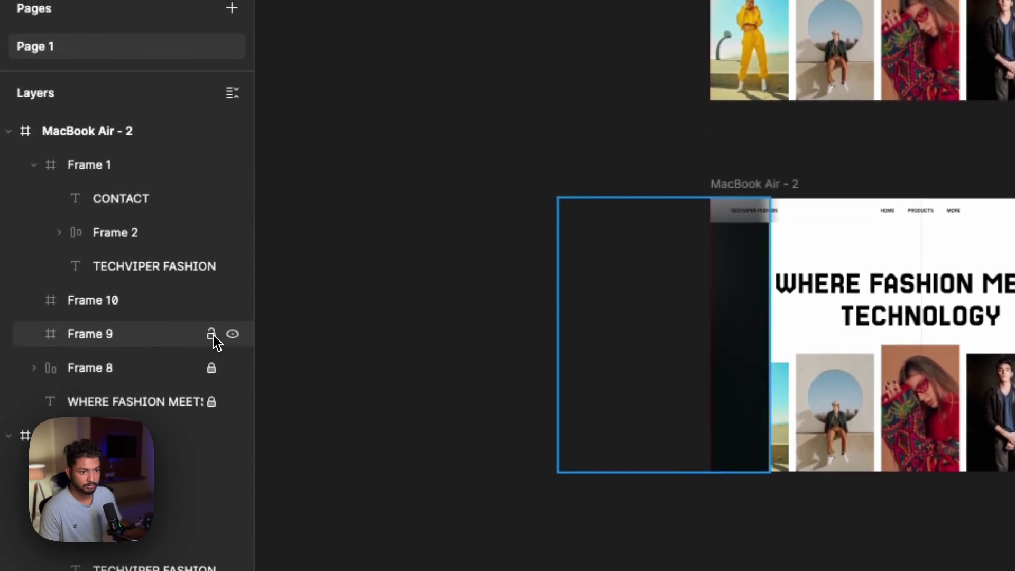
Unlock Frame 8 and wrap the photo row in its own frame via Frame selection.
click(211, 345)
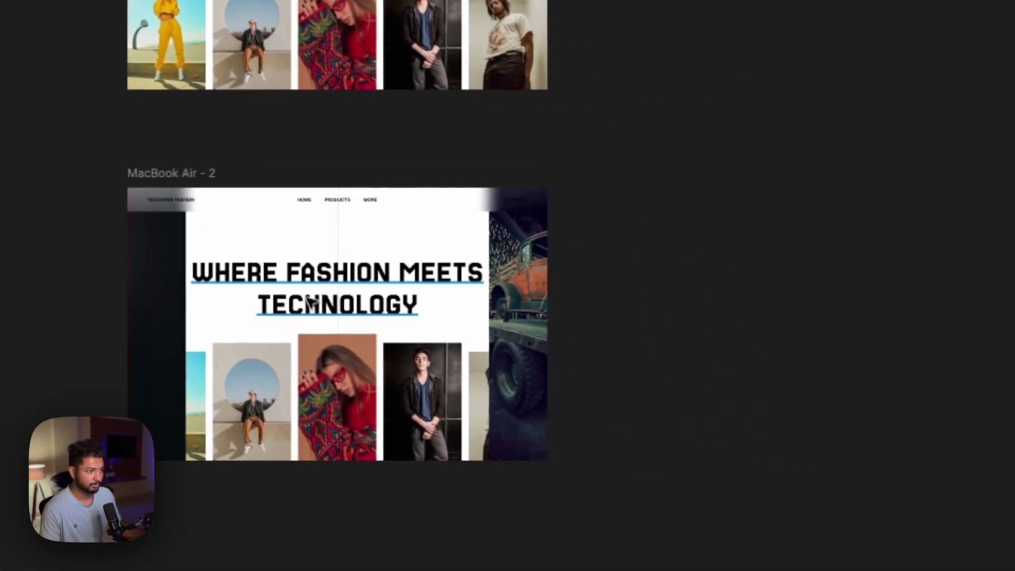
click(302, 283)
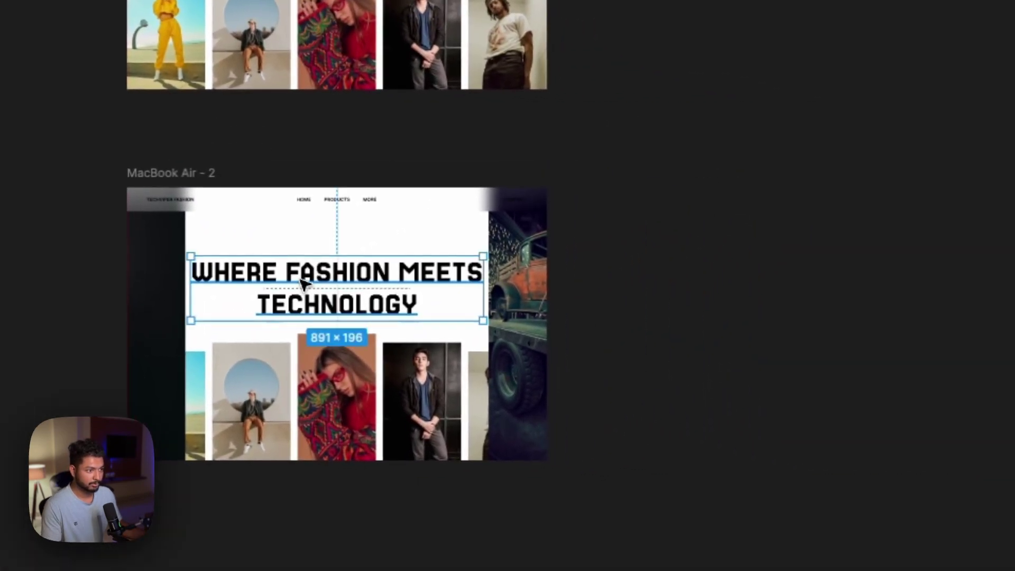
shift+click(294, 402)
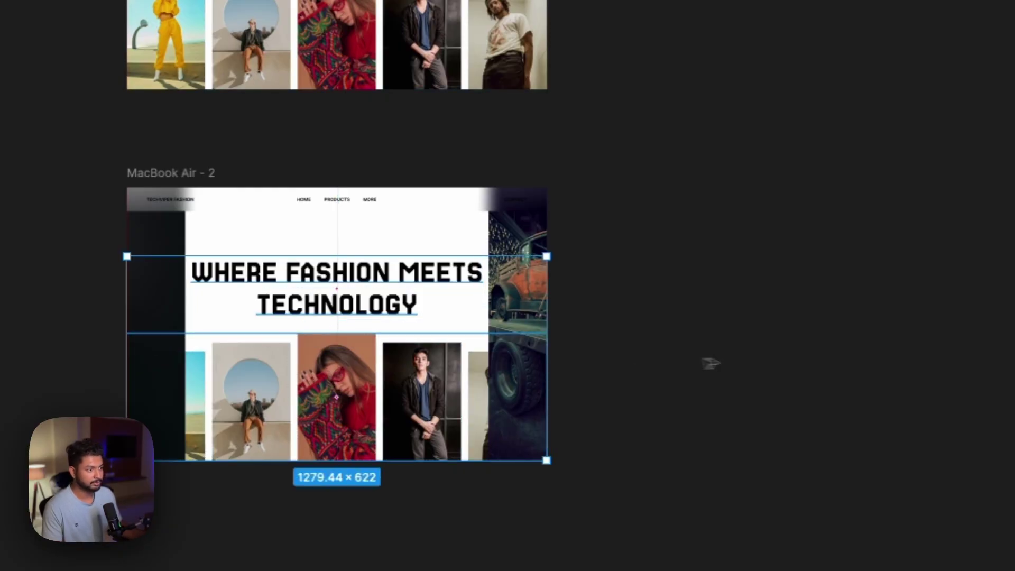
click(177, 339)
right_click(275, 353)
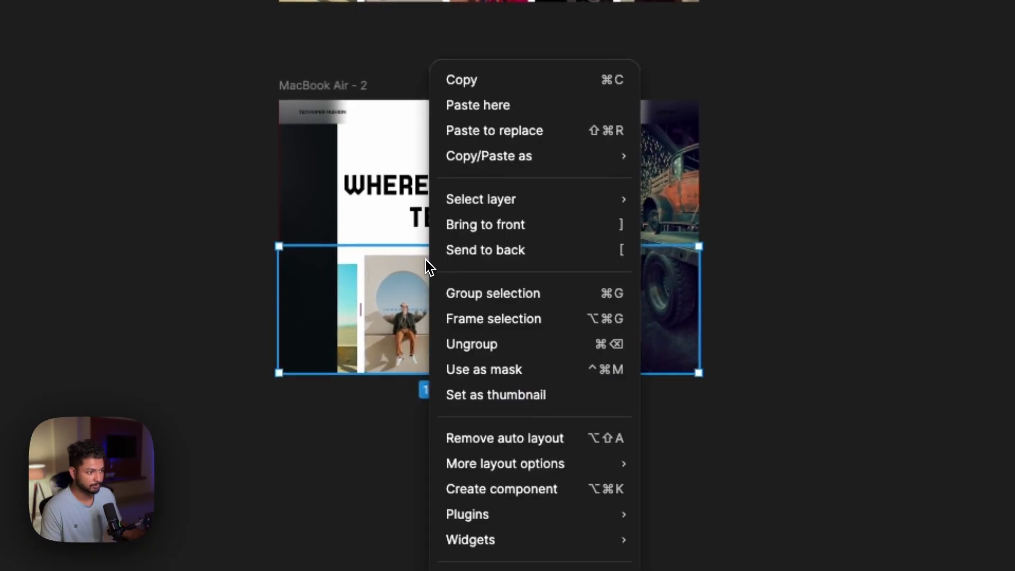
click(517, 319)
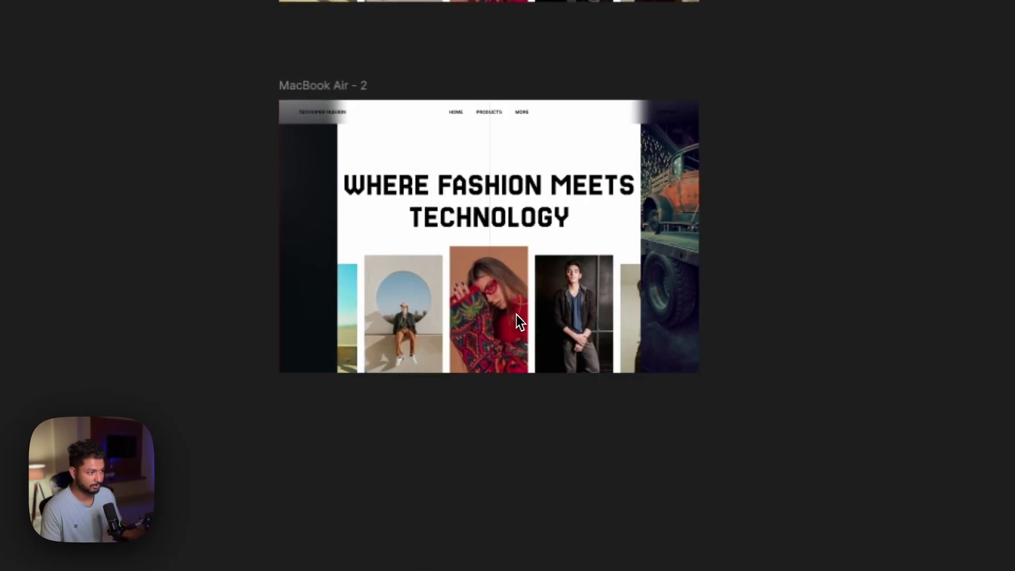
Narrow the photo row frame from both sides to 925 px wide.
drag(697, 272, 642, 289)
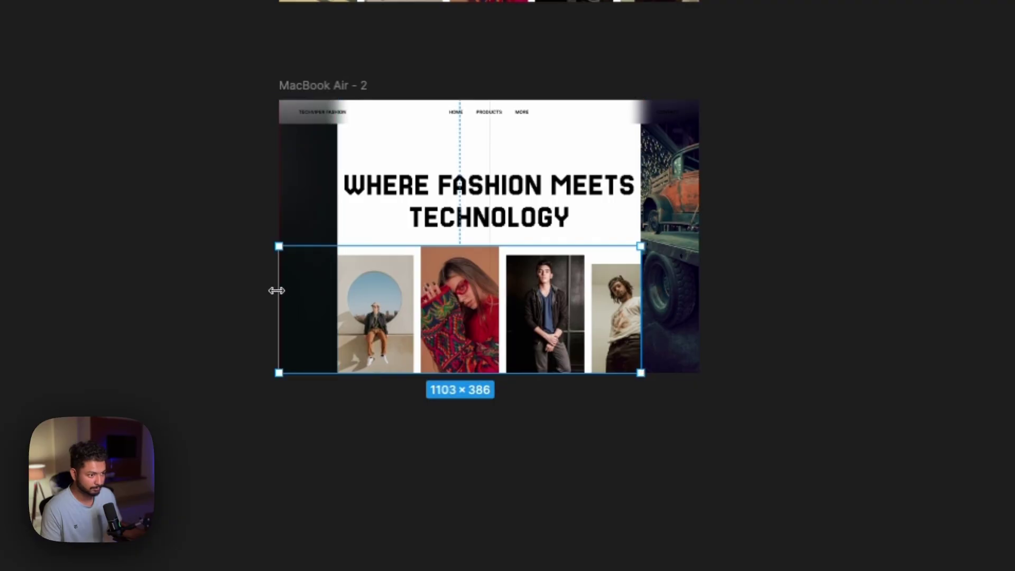
drag(277, 291, 339, 298)
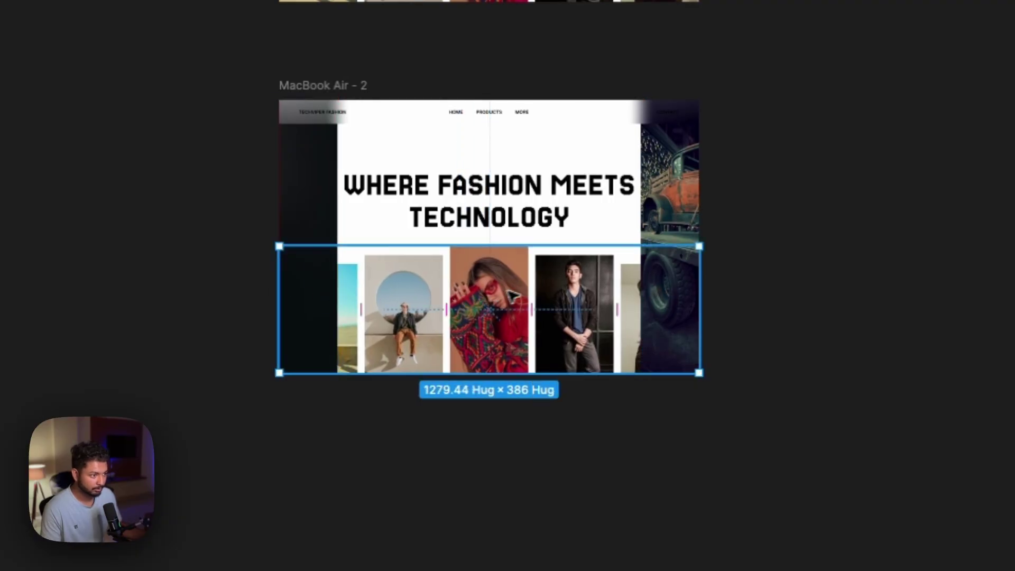
key(ctrl+z)
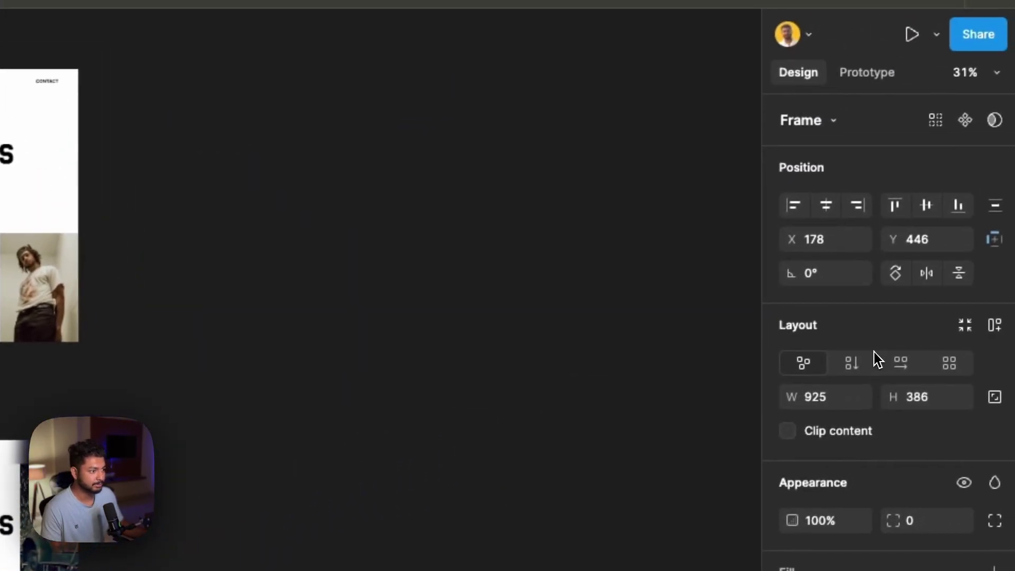
Set the photo row's prototype Overflow to Horizontal scrolling.
click(866, 73)
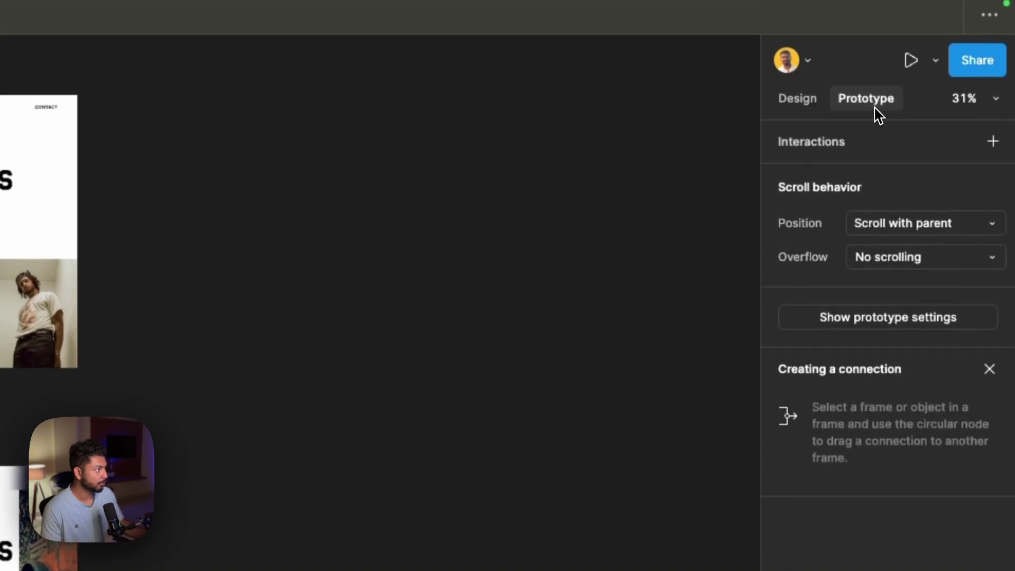
click(896, 231)
click(896, 285)
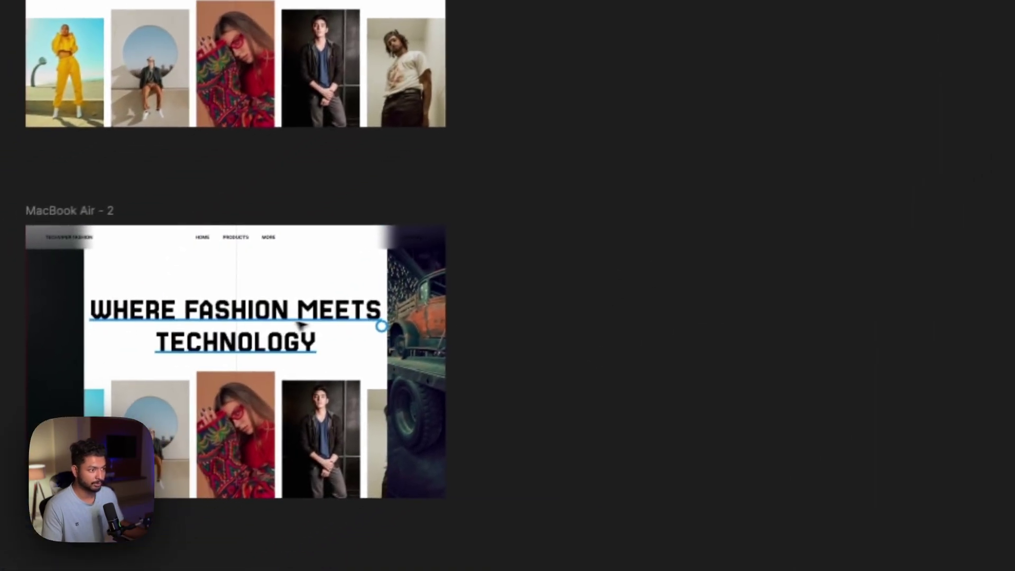
Delete the headline and photo row group from MacBook Air - 1.
click(273, 331)
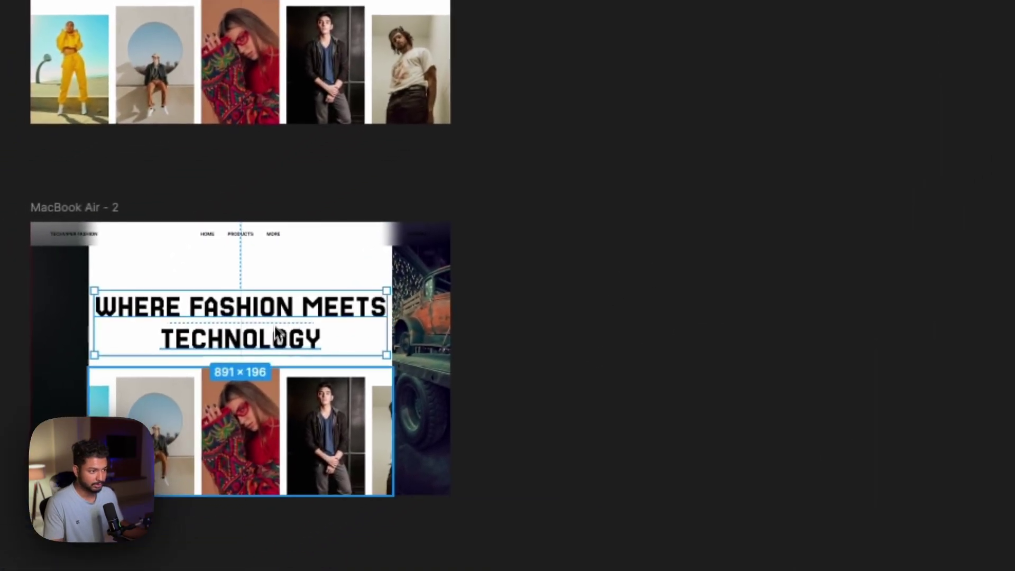
key(Escape)
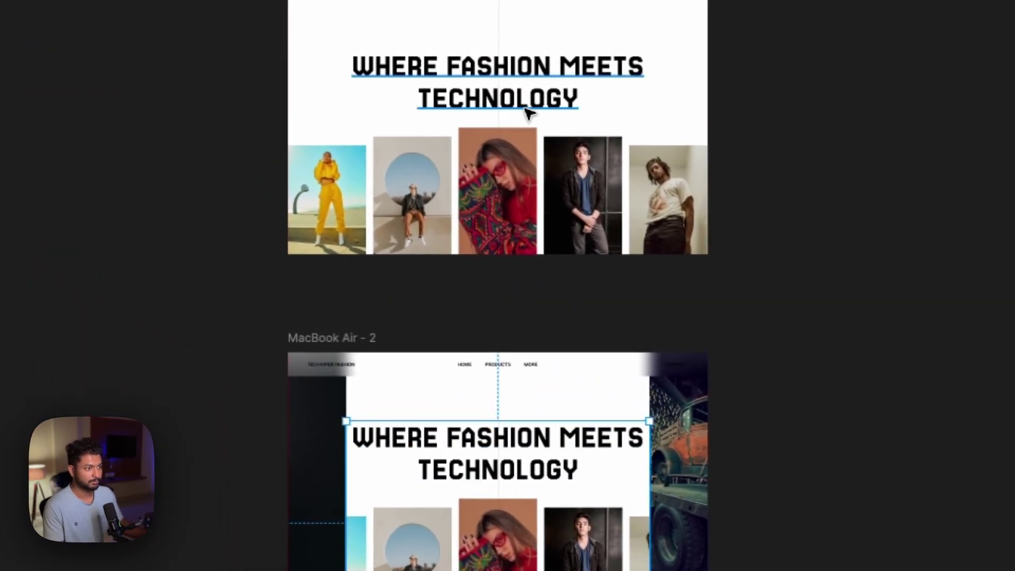
drag(527, 109, 526, 108)
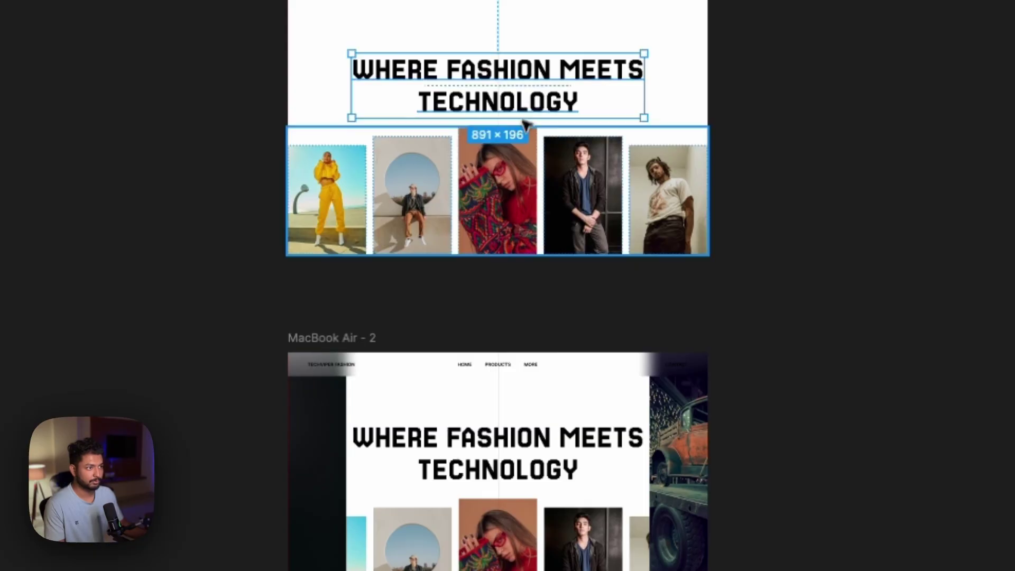
shift+click(519, 168)
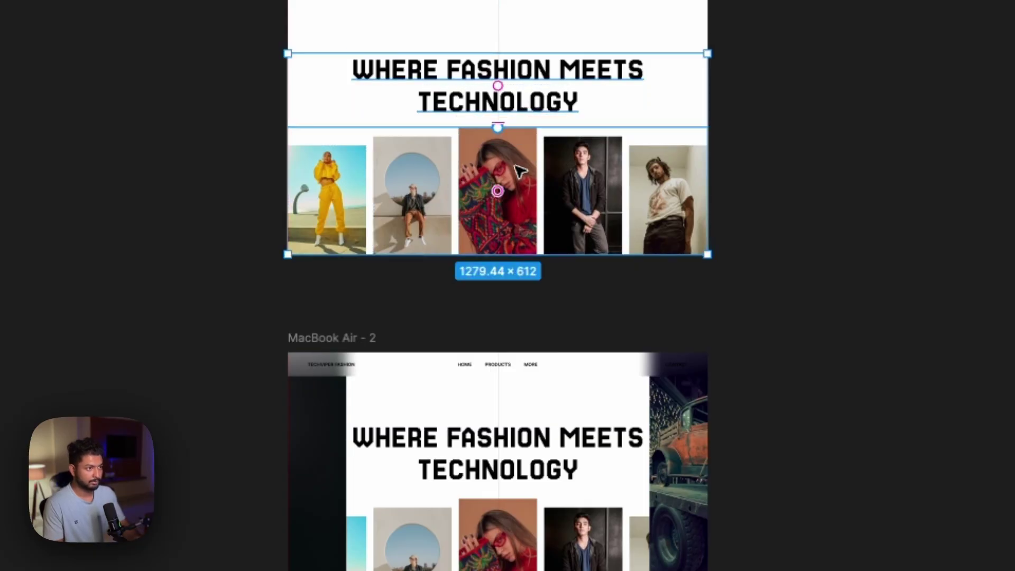
key(Delete)
scroll(520, 170, up, 5)
Paste the 925 px headline and photo group into MacBook Air - 1.
click(265, 79)
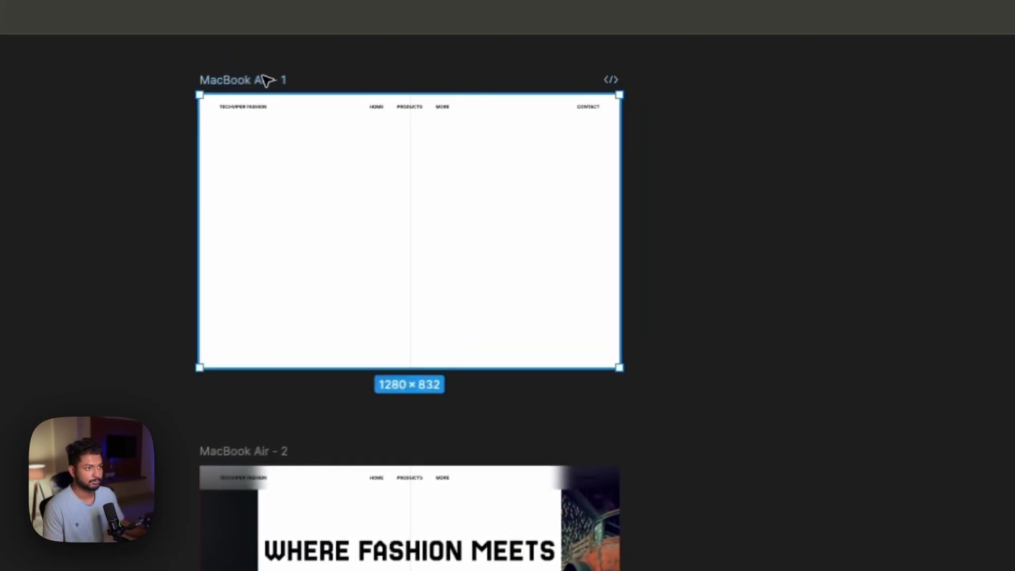
key(ctrl+v)
scroll(764, 200, right, 5)
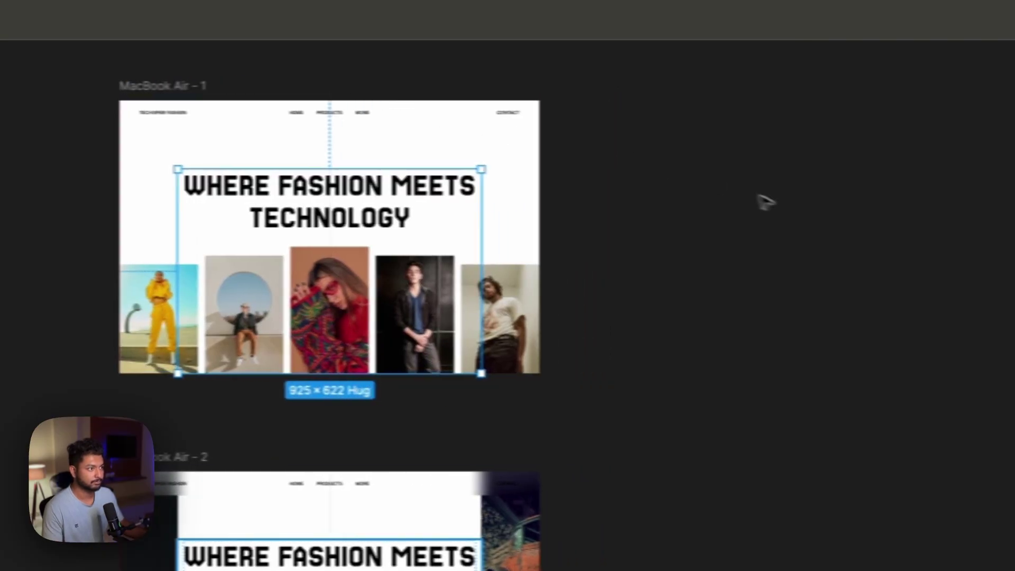
scroll(759, 211, left, 7)
scroll(433, 204, left, 1)
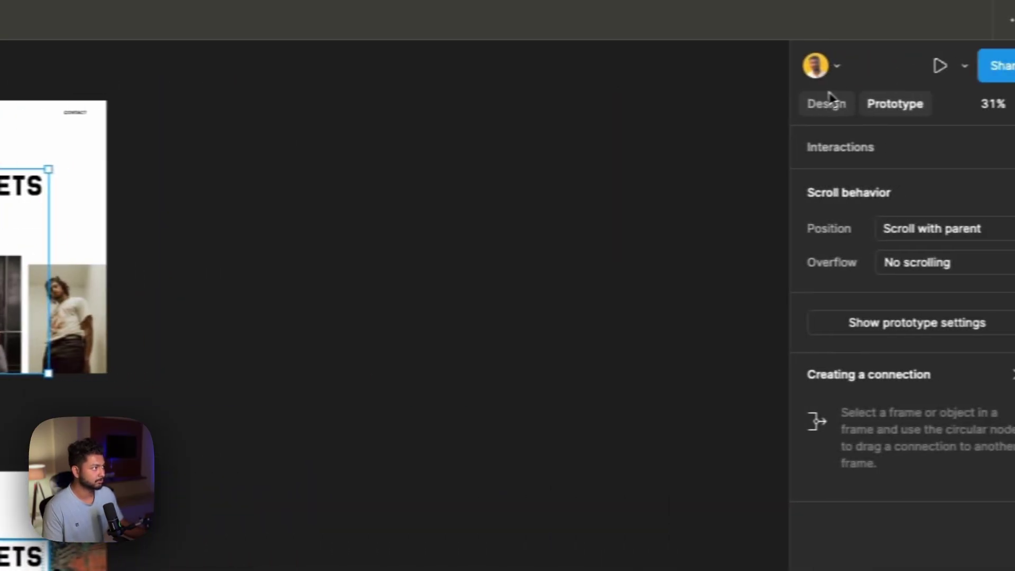
Move the pasted group down to Y 665, below the frame's visible area.
click(824, 102)
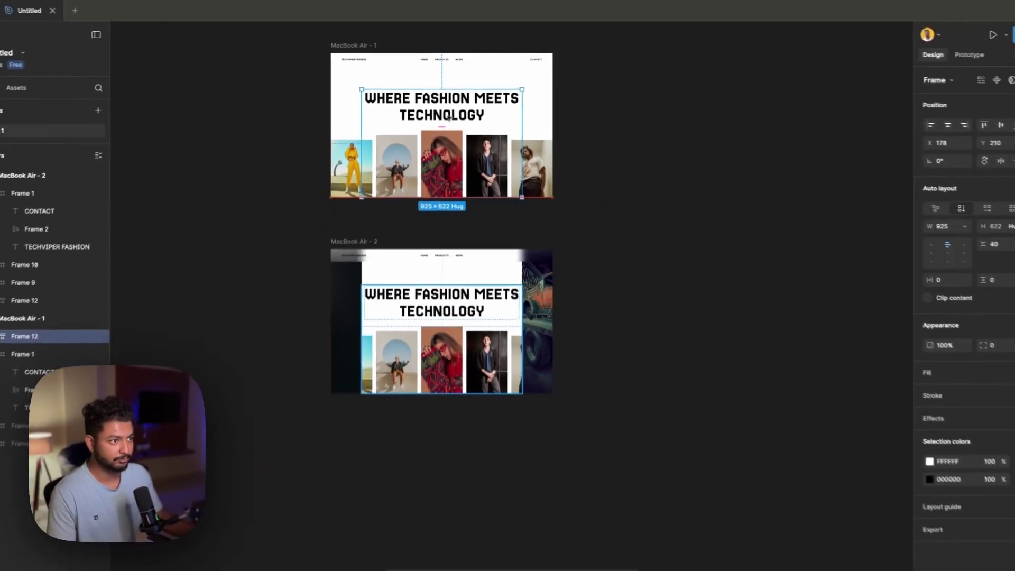
drag(473, 286, 473, 370)
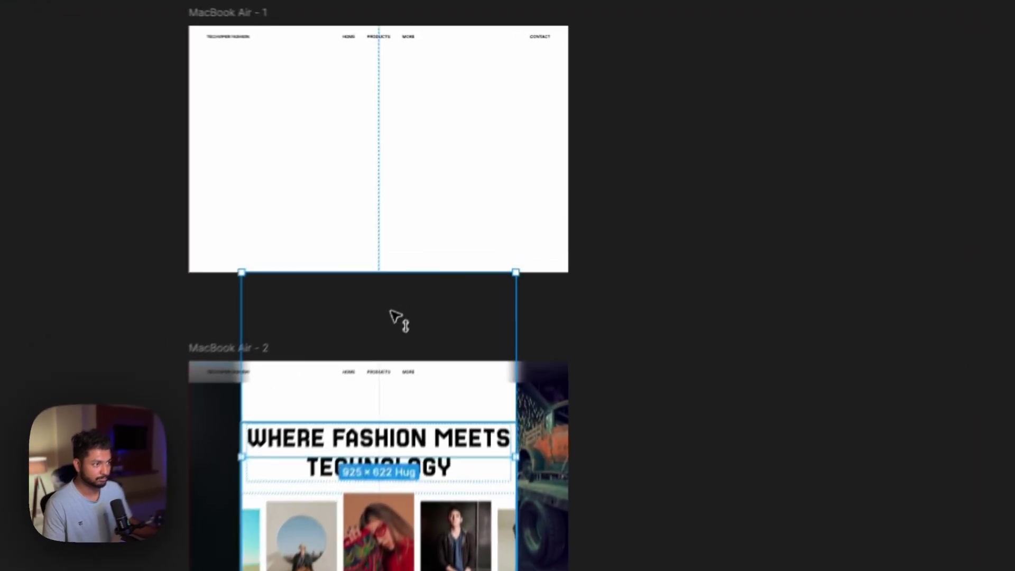
click(640, 162)
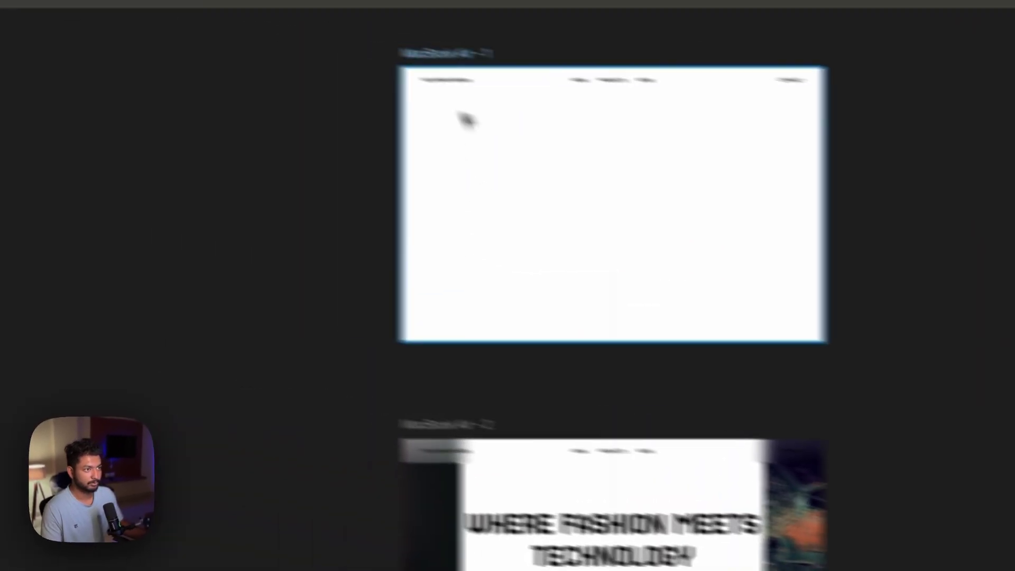
click(190, 7)
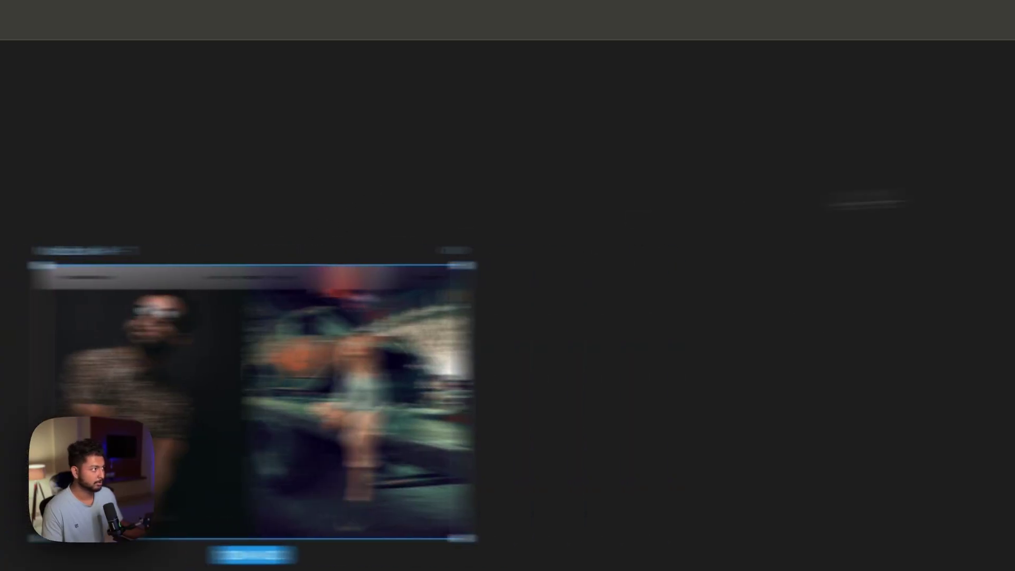
Link MacBook Air - 1 to MacBook Air - 2 with an On drag Smart animate transition, then present.
click(879, 118)
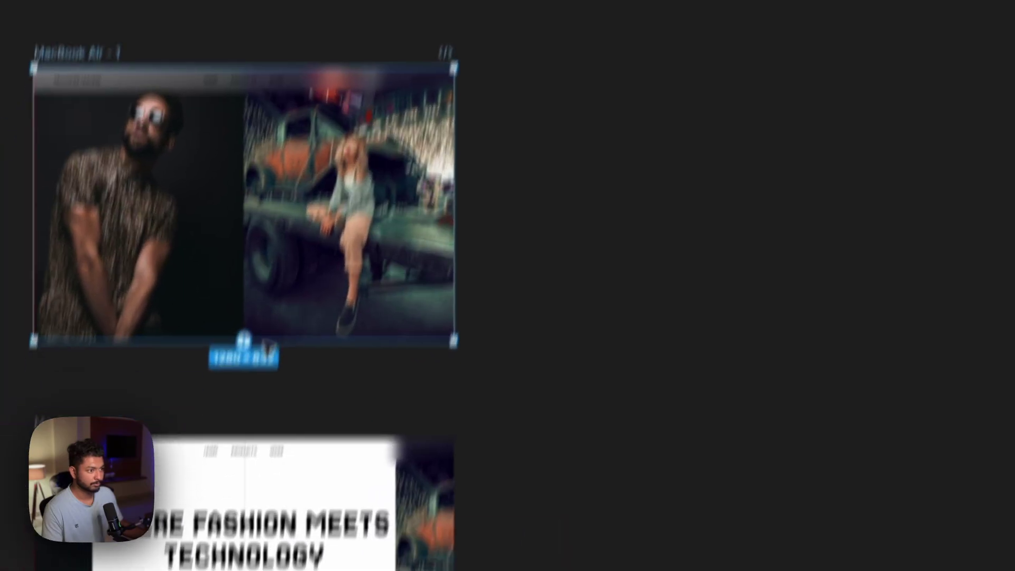
drag(243, 338, 304, 484)
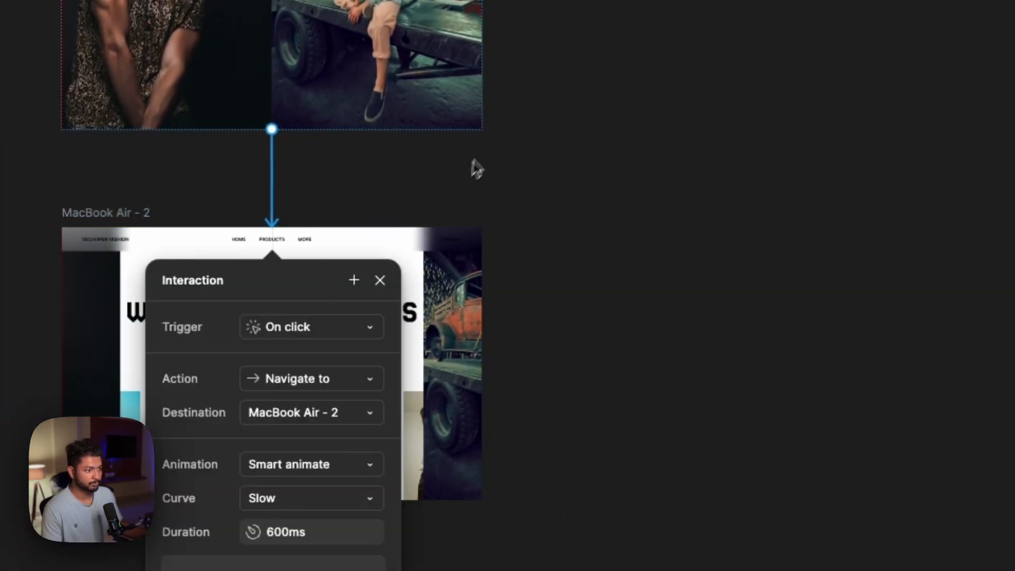
click(314, 327)
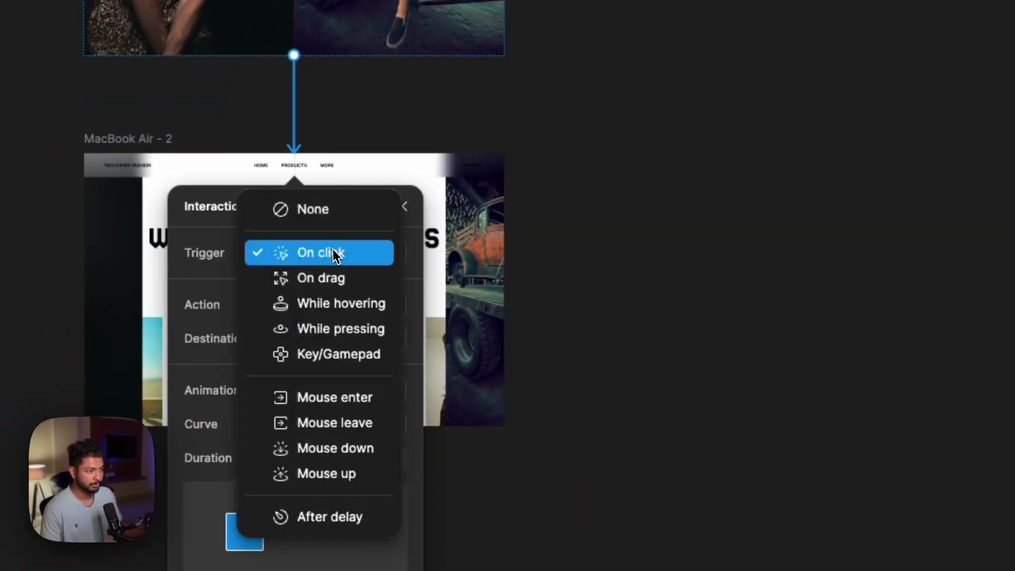
click(338, 289)
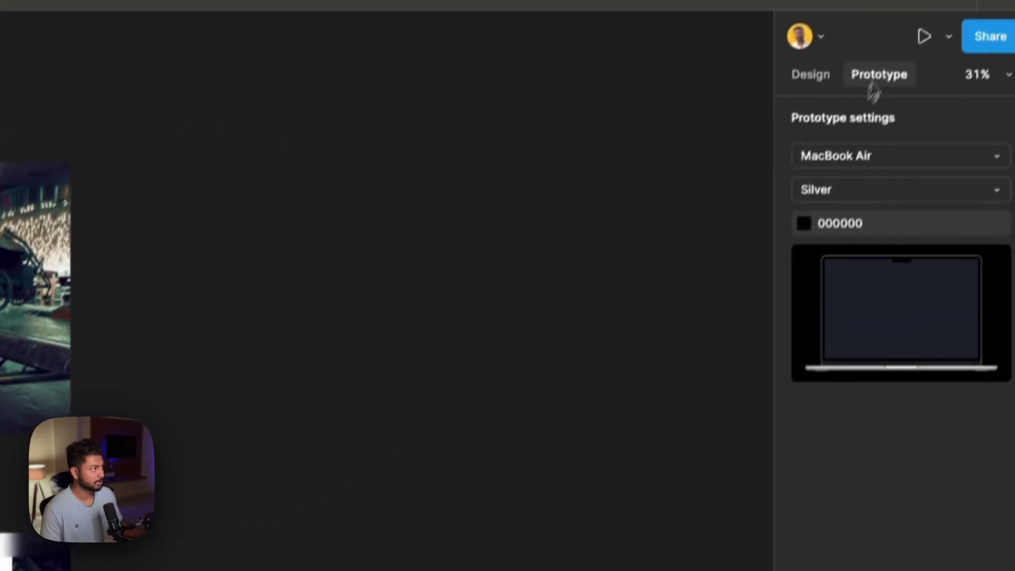
click(925, 36)
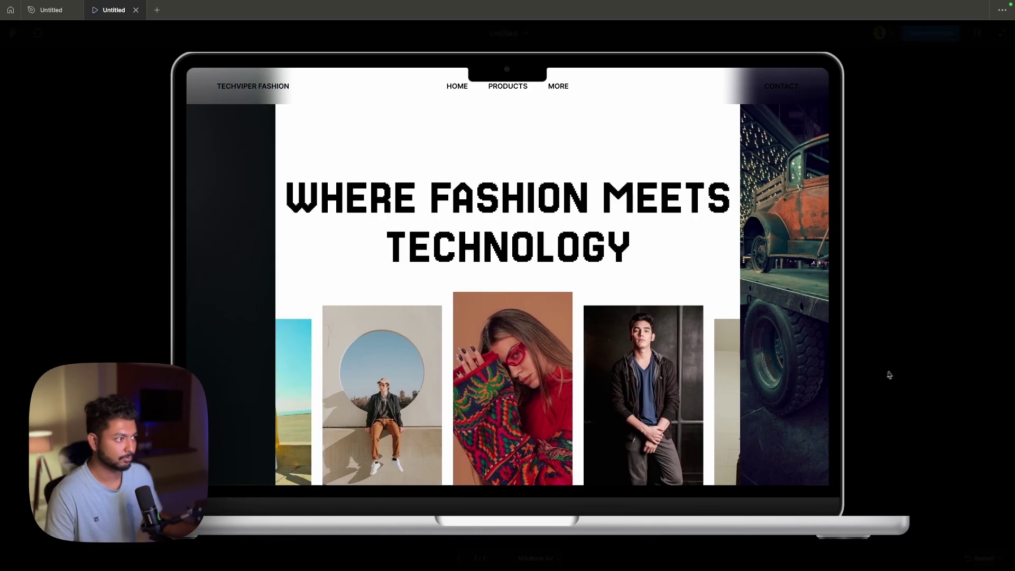
Restart the prototype presentation from its opening screen.
click(980, 557)
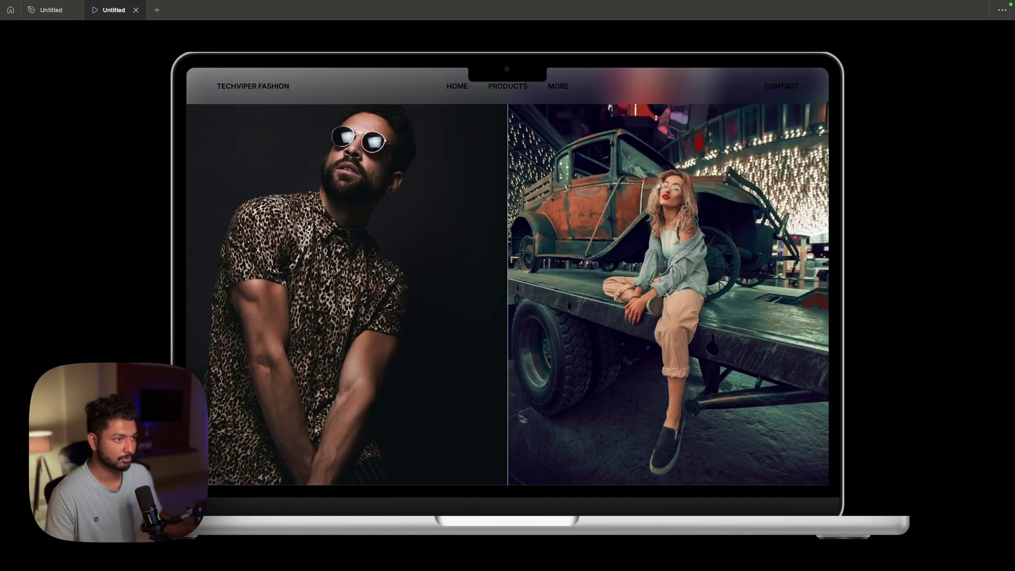